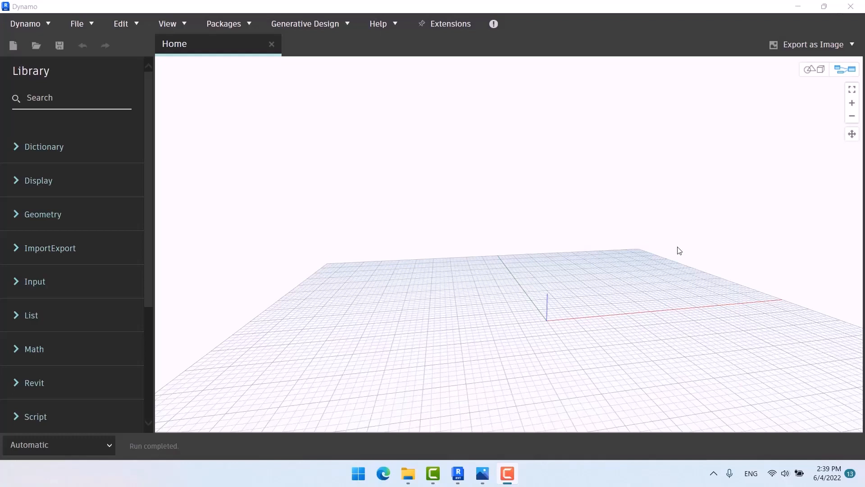
Step: Add a Geometry.Translate node with x, y and z translation inputs and place it in the open area above the grid
right_click(472, 193)
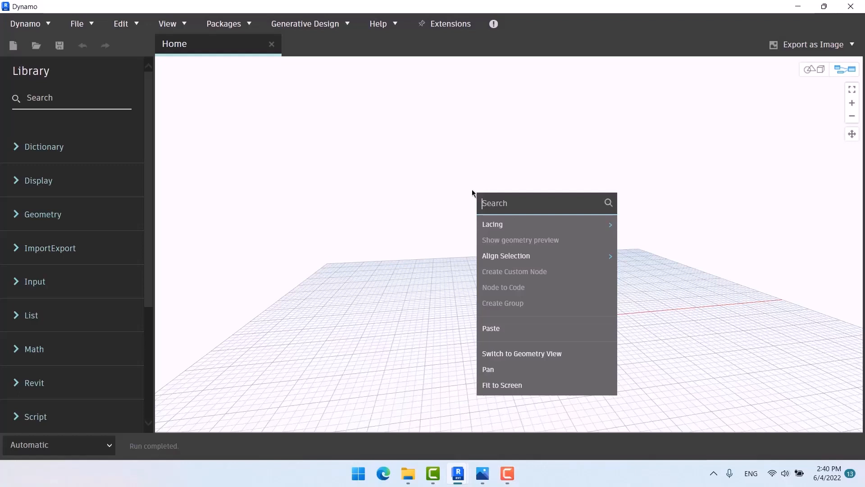
text(trans)
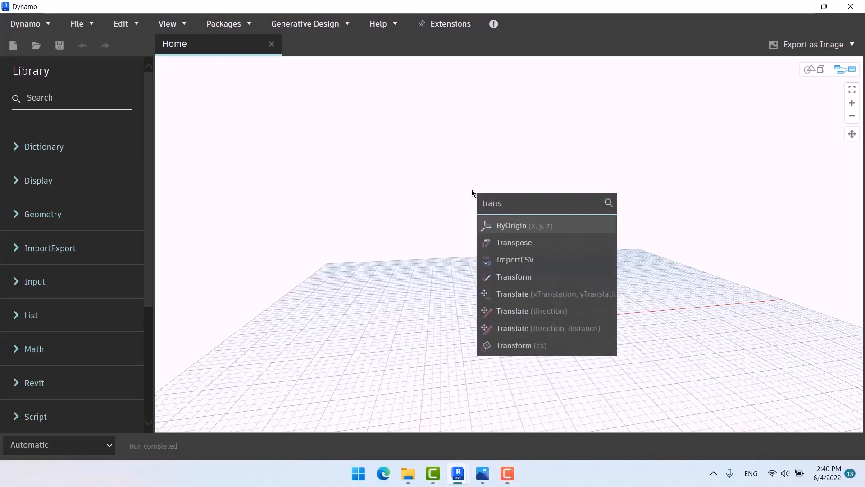
click(570, 288)
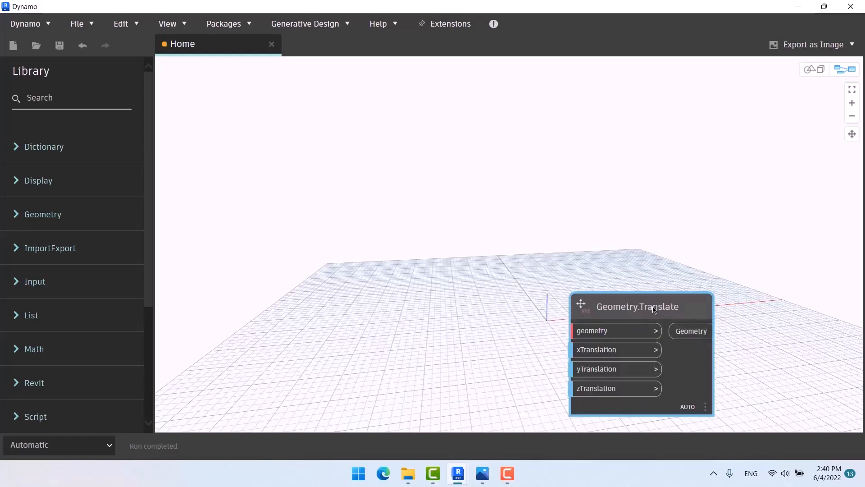
drag(648, 295, 562, 139)
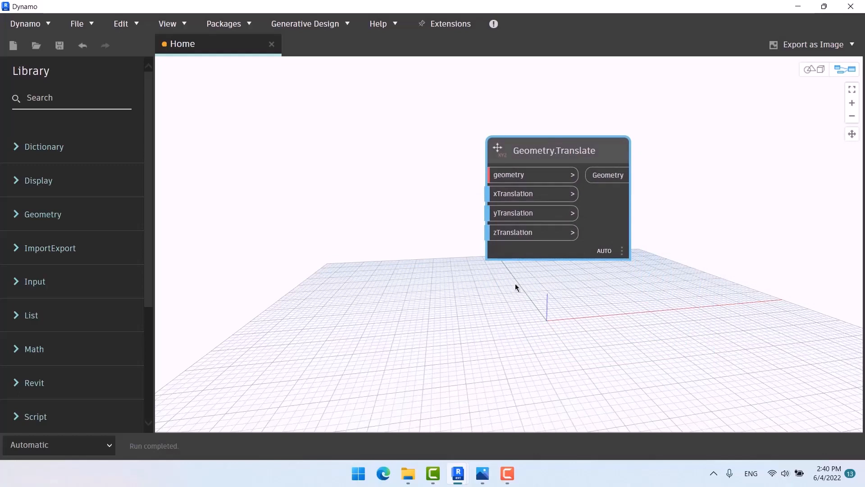
mouse_move(506, 195)
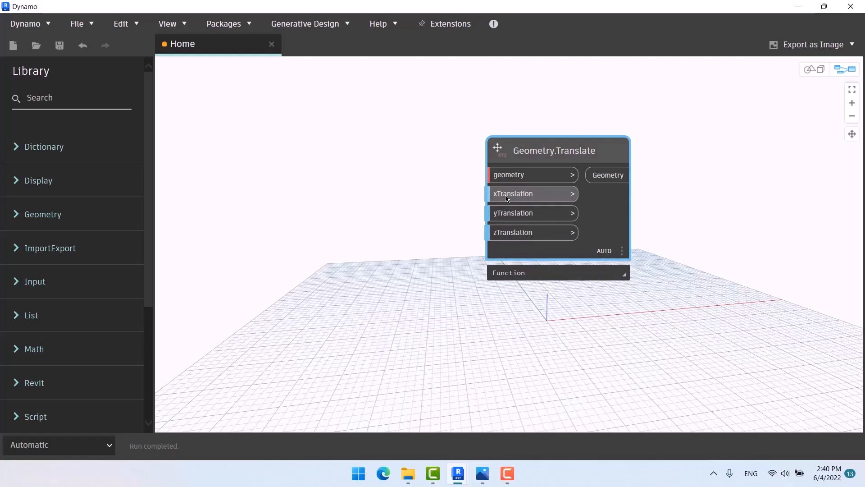
mouse_move(504, 178)
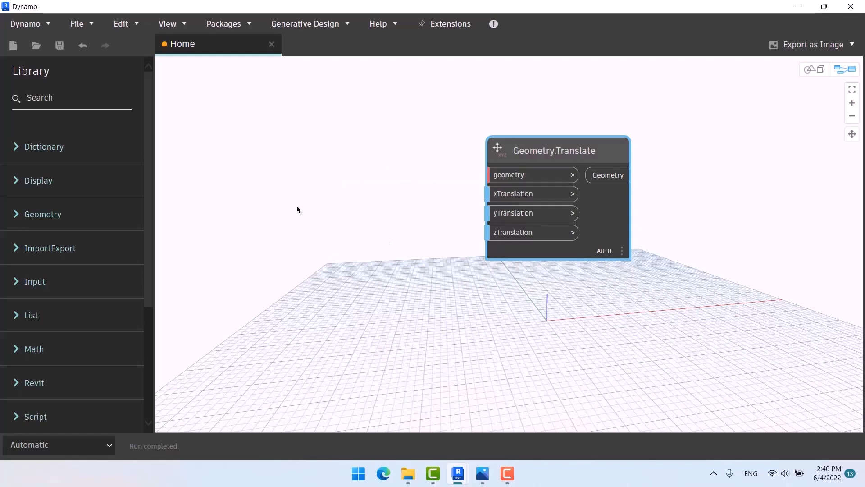
scroll(313, 170, down, 2)
drag(477, 159, 461, 113)
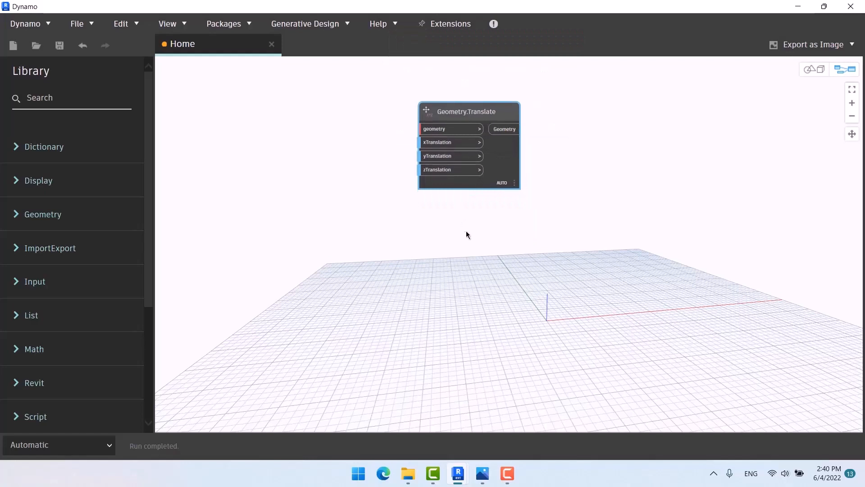
Step: Add a Circle.ByCenterPointRadius node and place it beside the Geometry.Translate node, on its input side
right_click(470, 257)
text(cir)
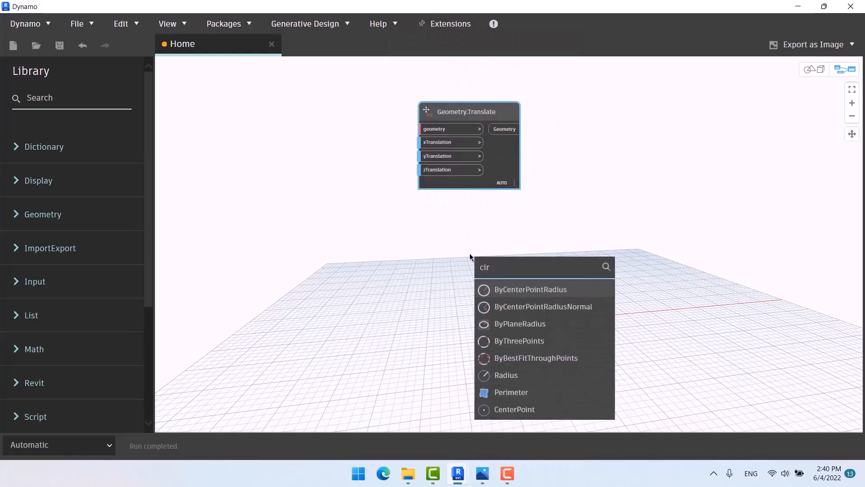
click(514, 289)
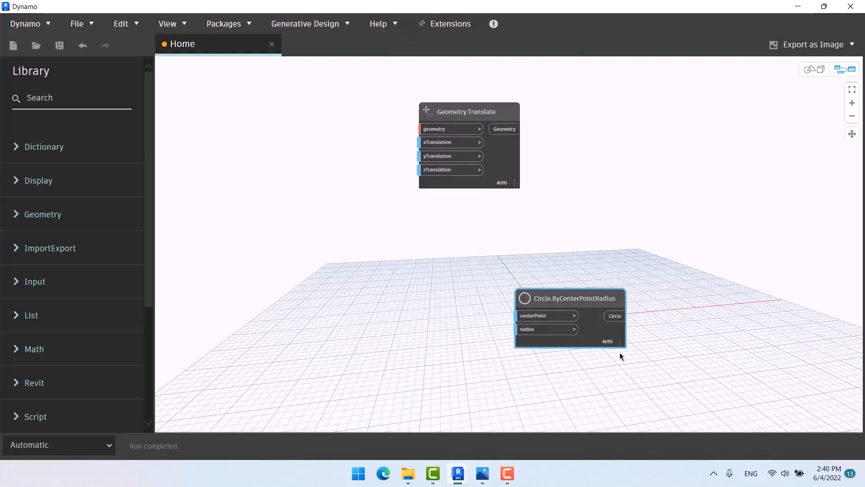
drag(582, 295, 344, 114)
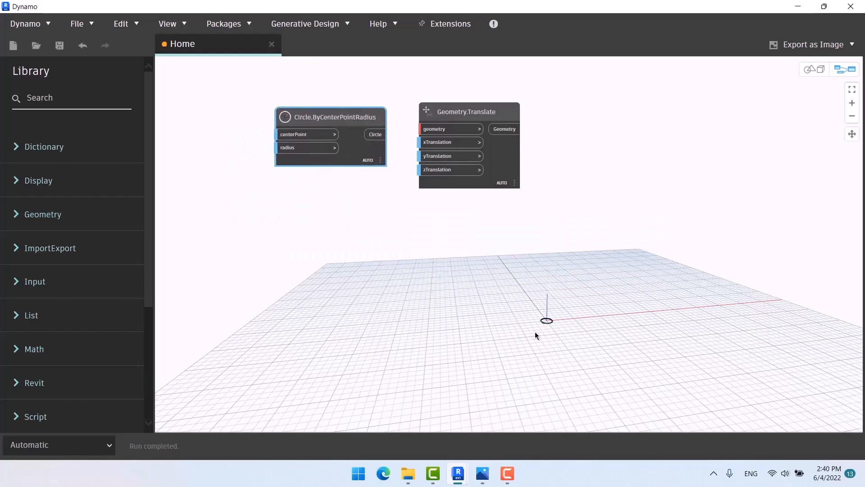
Step: Move both nodes clear of the circle preview and connect the Circle output to Geometry.Translate's geometry input
key(ctrl+b)
middle_drag(500, 350, 469, 283)
scroll(412, 343, up, 3)
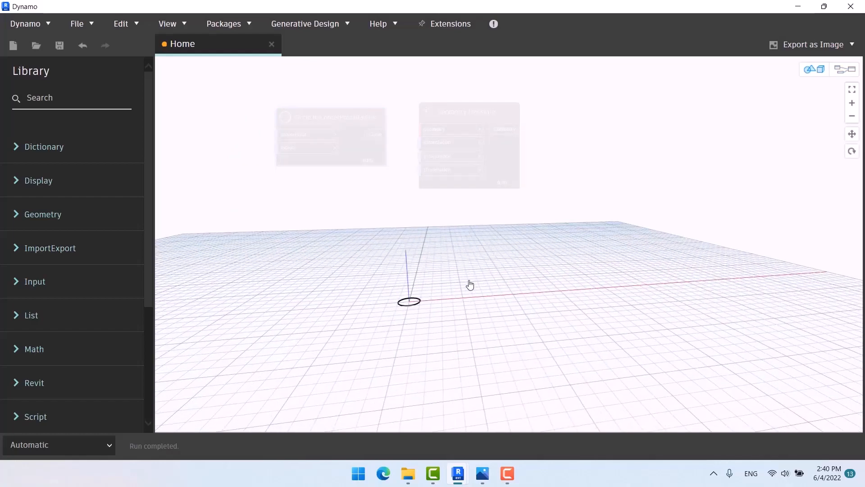
right_drag(509, 249, 501, 315)
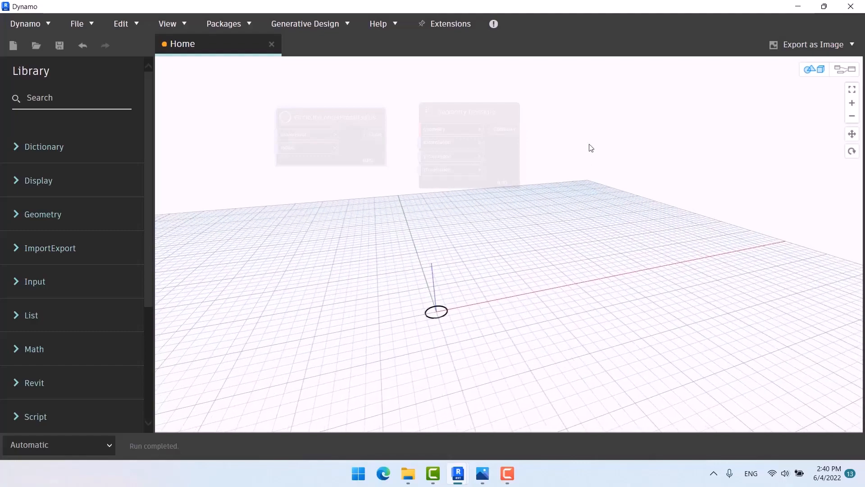
key(ctrl+b)
drag(553, 98, 254, 206)
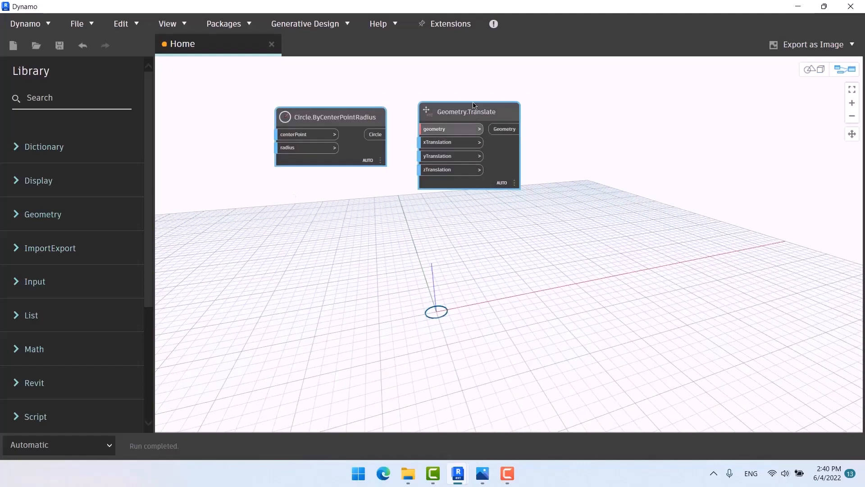
drag(472, 106, 670, 82)
drag(581, 113, 632, 111)
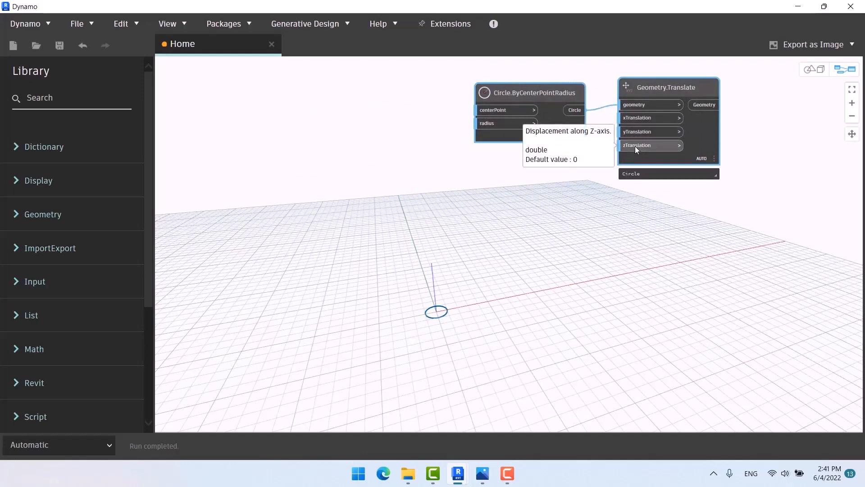
Step: Add an Integer Slider node, connect it to Geometry.Translate's xTranslation input, and set it to 11
right_click(481, 184)
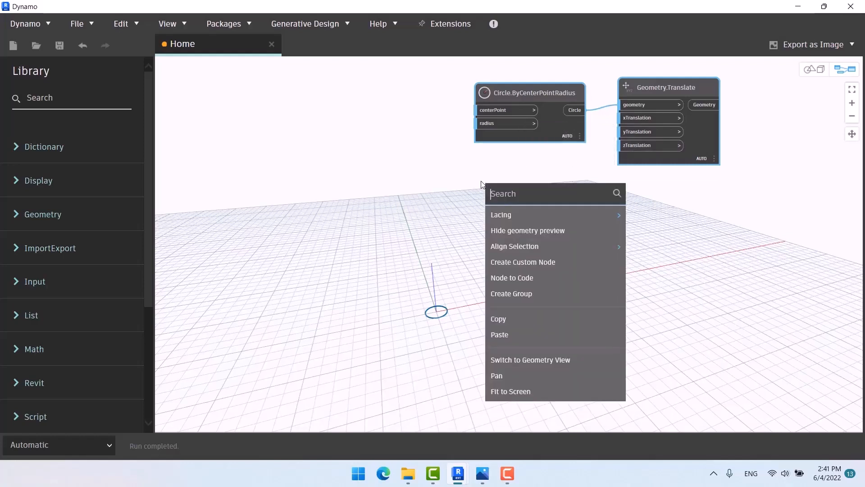
text(integer)
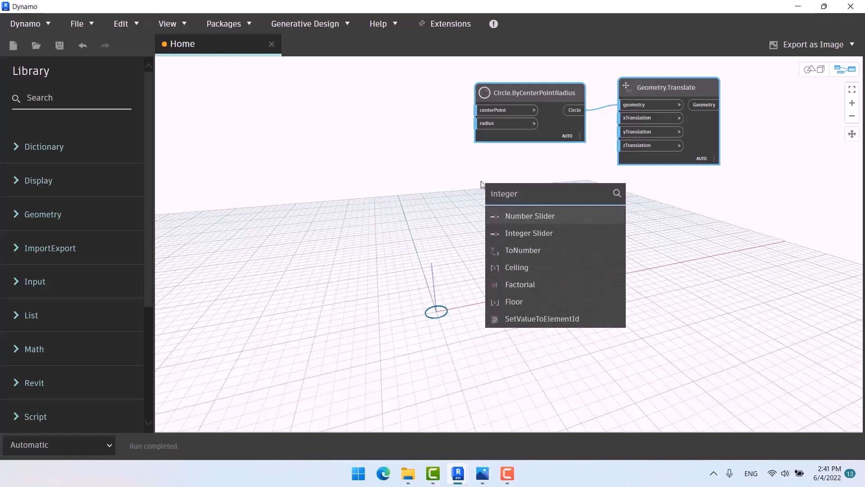
click(529, 233)
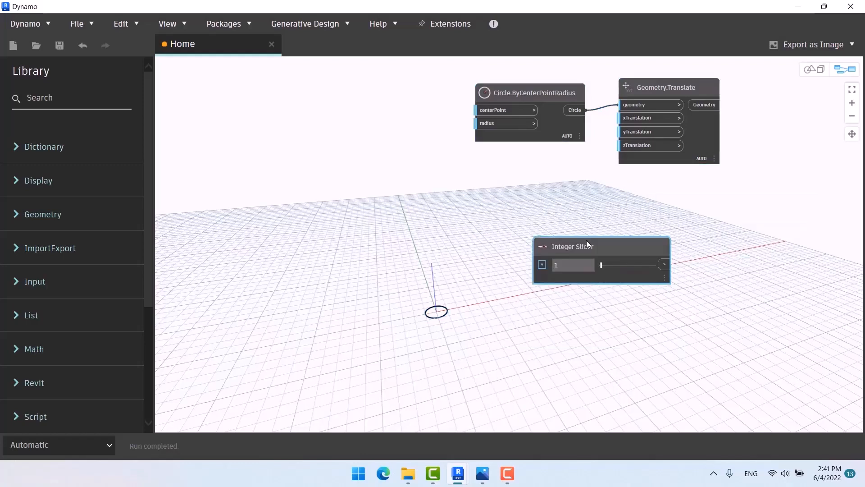
drag(586, 240, 456, 170)
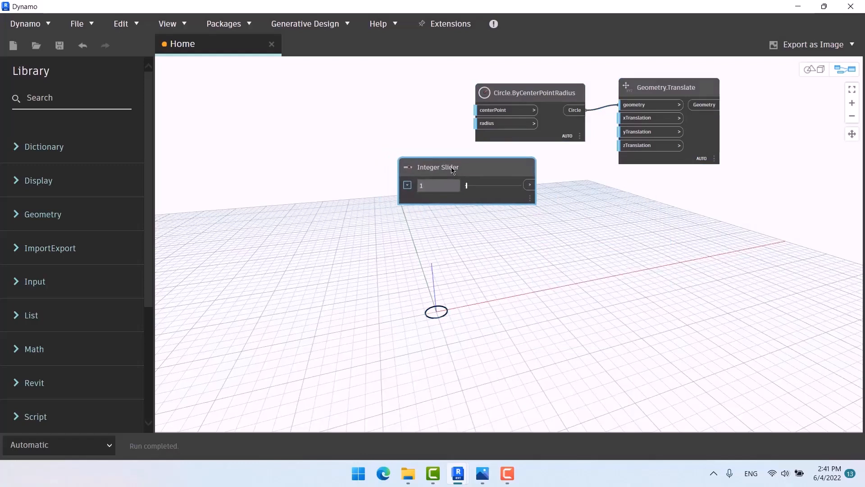
click(530, 185)
click(628, 120)
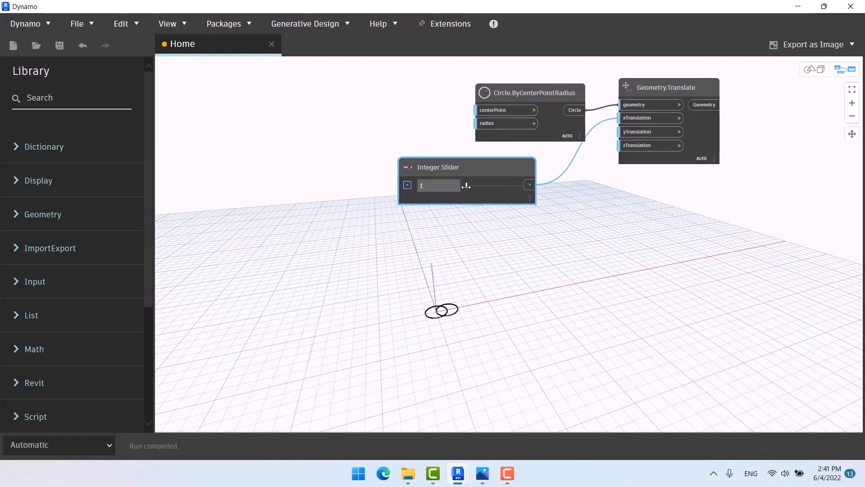
mouse_move(467, 185)
mouse_down()
mouse_move(479, 185)
mouse_move(469, 185)
mouse_up()
Step: Hide the preview of the Circle.ByCenterPointRadius node and set the Integer Slider to 15
click(516, 93)
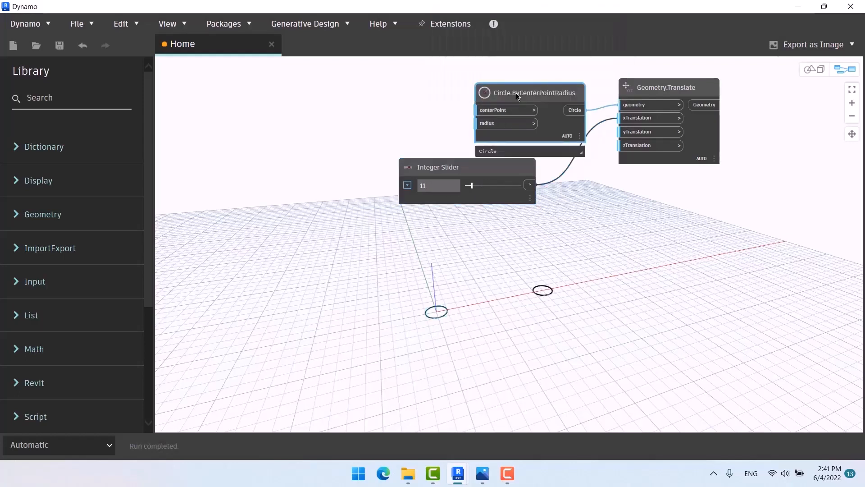
right_click(518, 94)
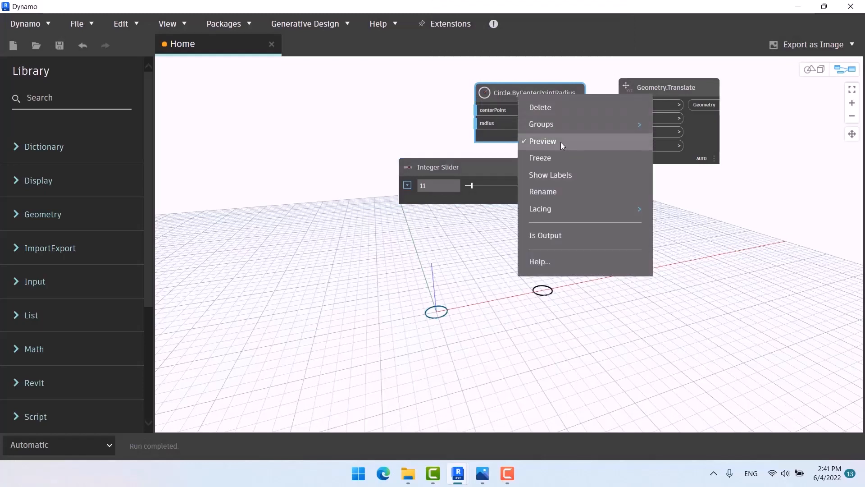
click(561, 142)
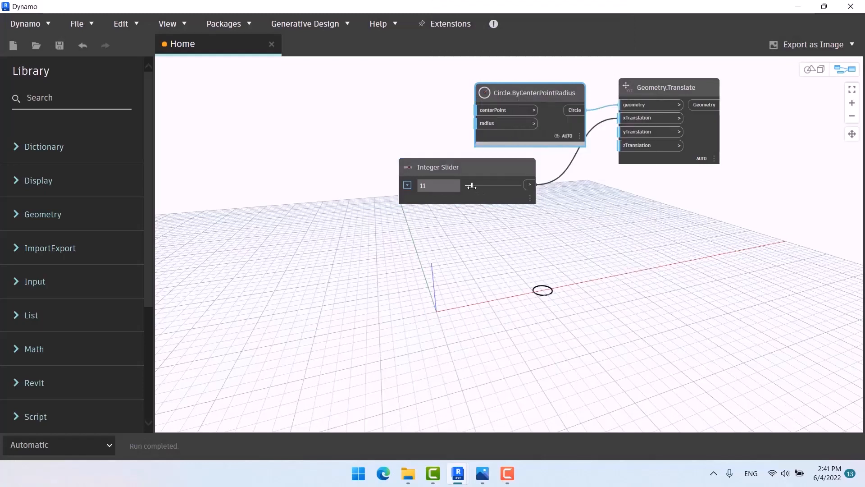
mouse_move(470, 185)
mouse_down()
mouse_move(482, 188)
mouse_move(472, 192)
mouse_up()
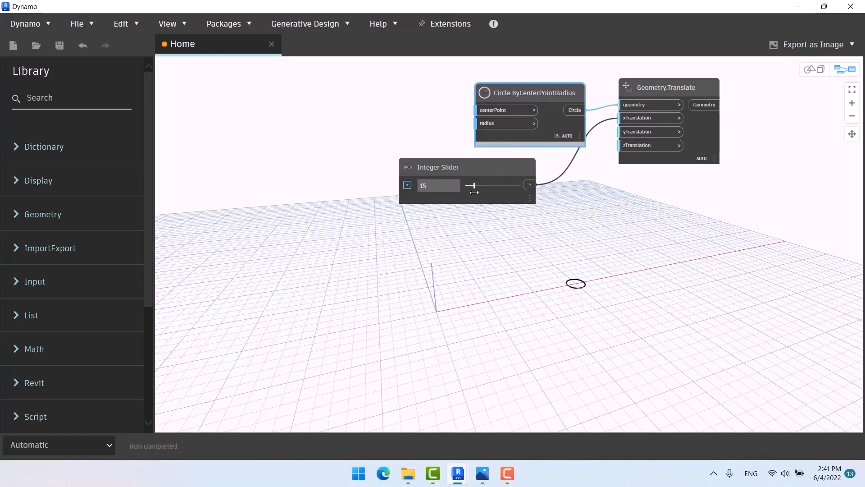
Step: Turn the source circle's preview back on and disconnect the Integer Slider from the xTranslation input
right_click(517, 95)
click(542, 140)
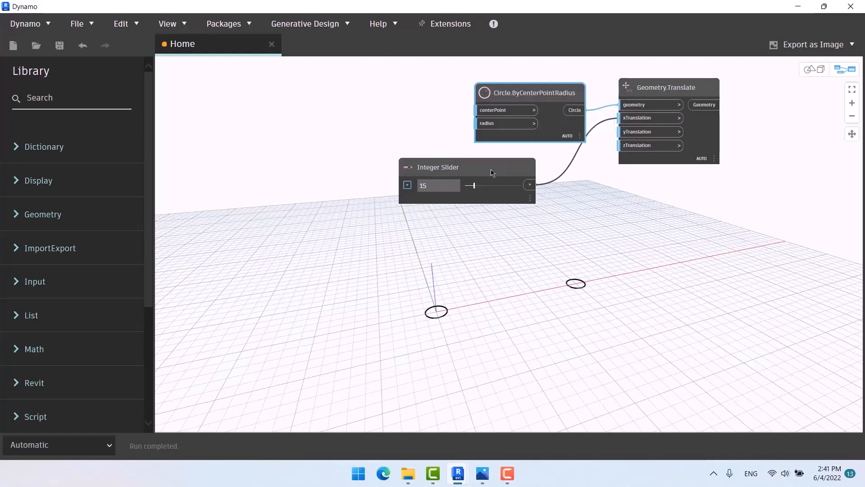
drag(492, 170, 396, 150)
drag(622, 118, 523, 159)
click(536, 196)
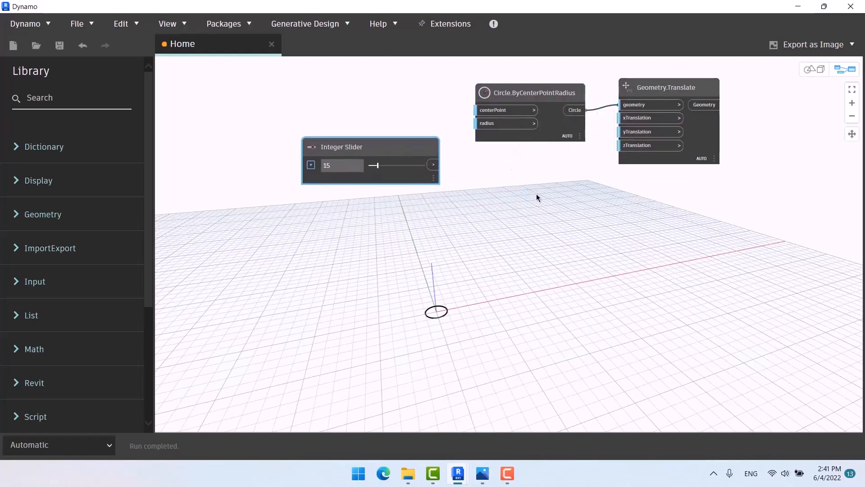
Step: Add a Code Block containing the range 1..10..1; and connect it to Geometry.Translate's xTranslation input
double_click(537, 197)
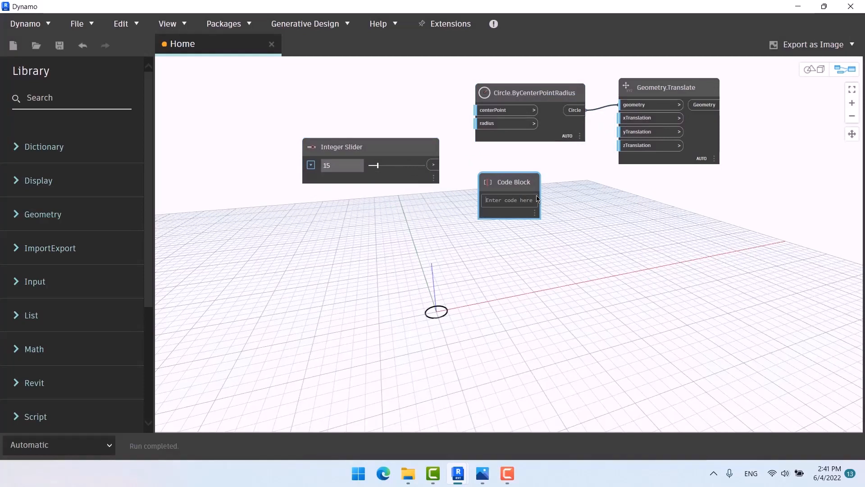
text(1..10..1;)
click(579, 199)
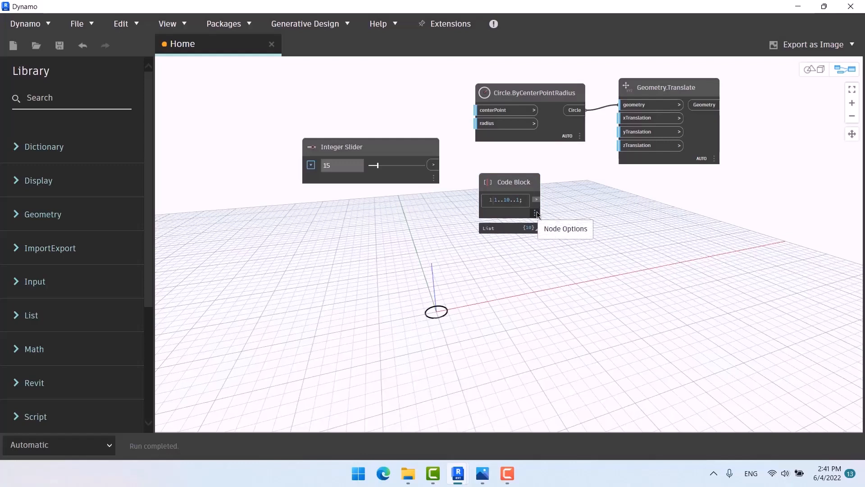
drag(536, 199, 621, 118)
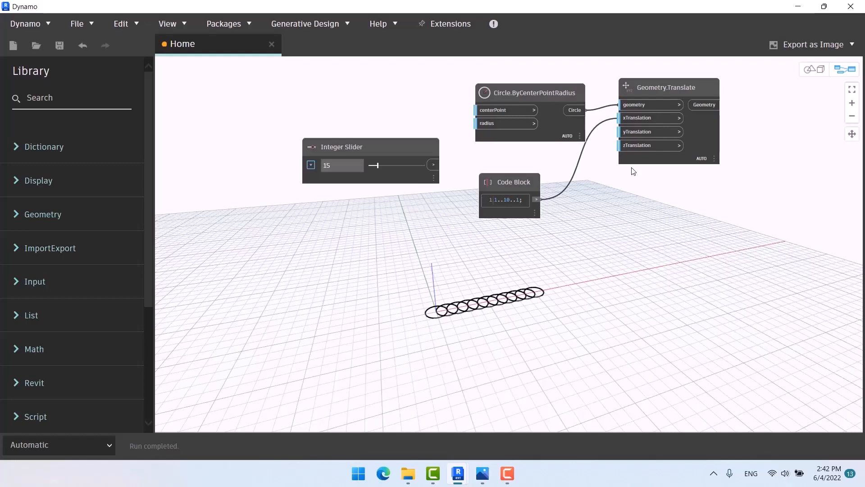
Step: Connect the Code Block to the yTranslation and zTranslation inputs too, and move it closer to the Geometry.Translate node
drag(536, 199, 637, 132)
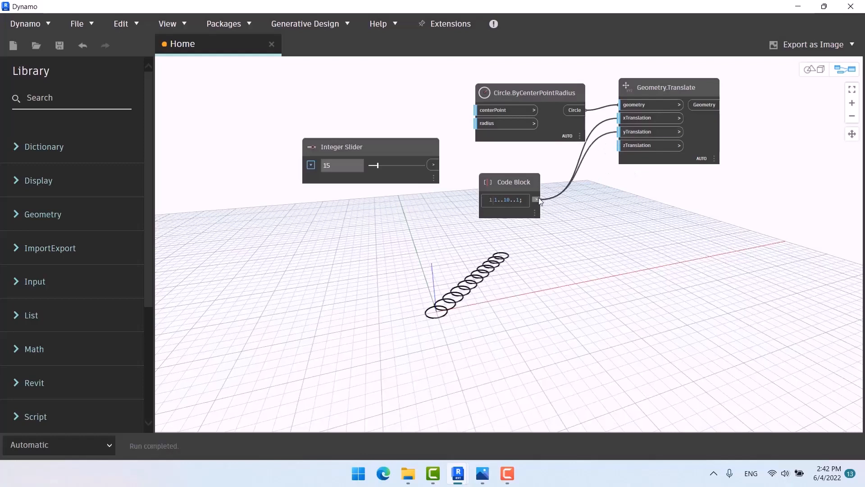
drag(539, 198, 649, 145)
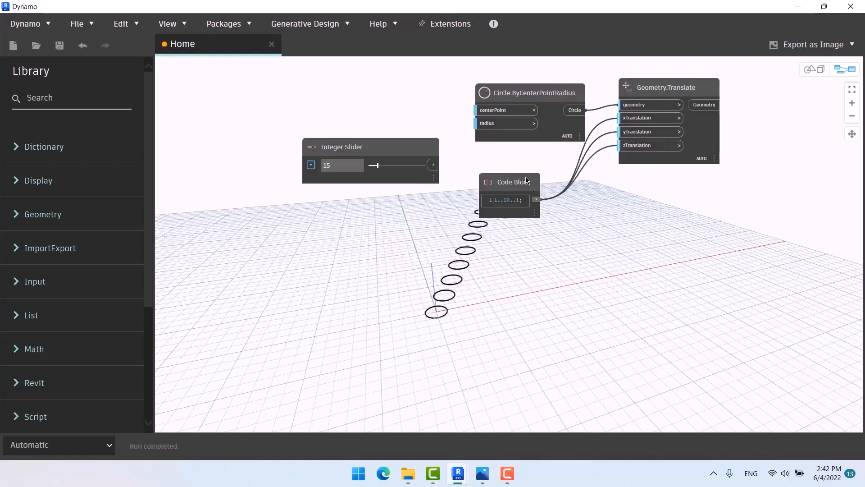
drag(526, 181, 559, 153)
key(ctrl+b)
right_drag(604, 340, 566, 343)
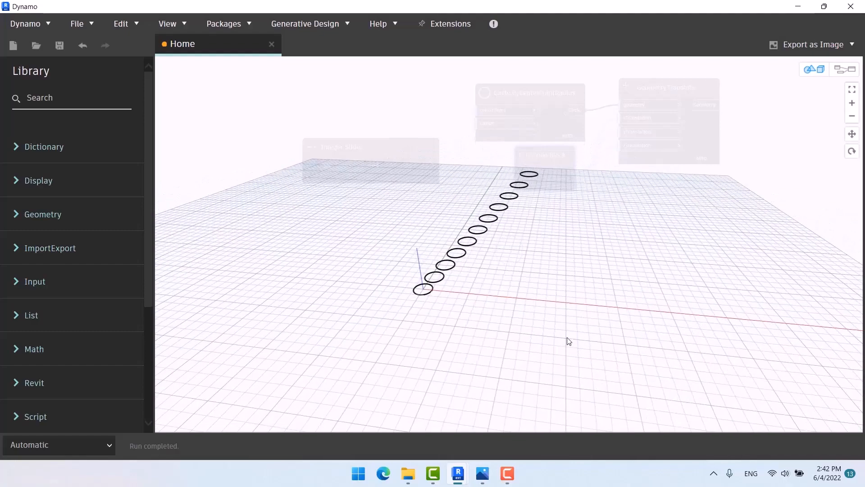
key(ctrl+b)
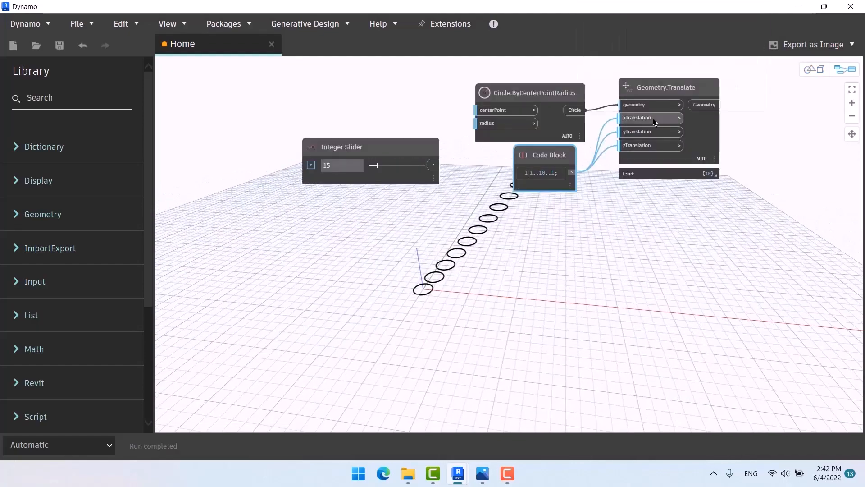
right_click(618, 221)
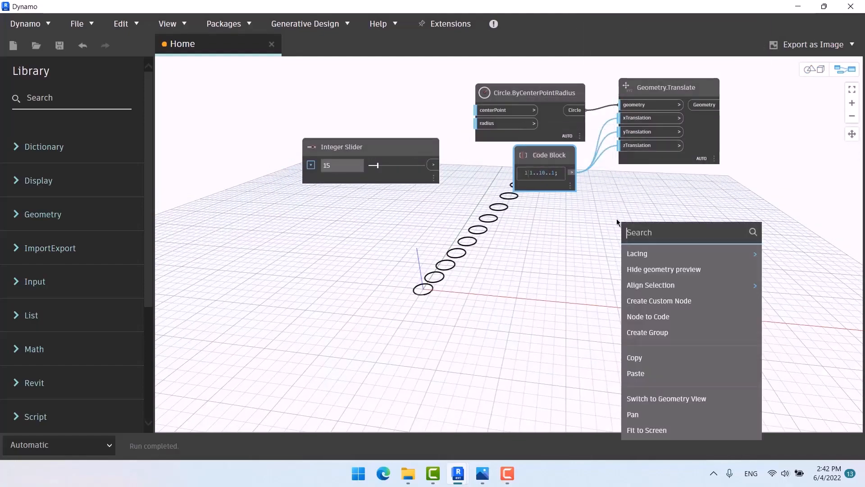
text(z)
click(661, 255)
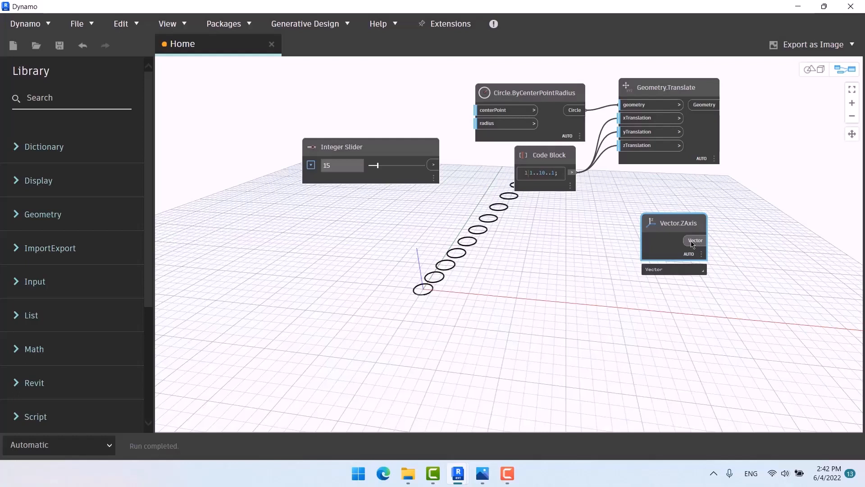
key(Delete)
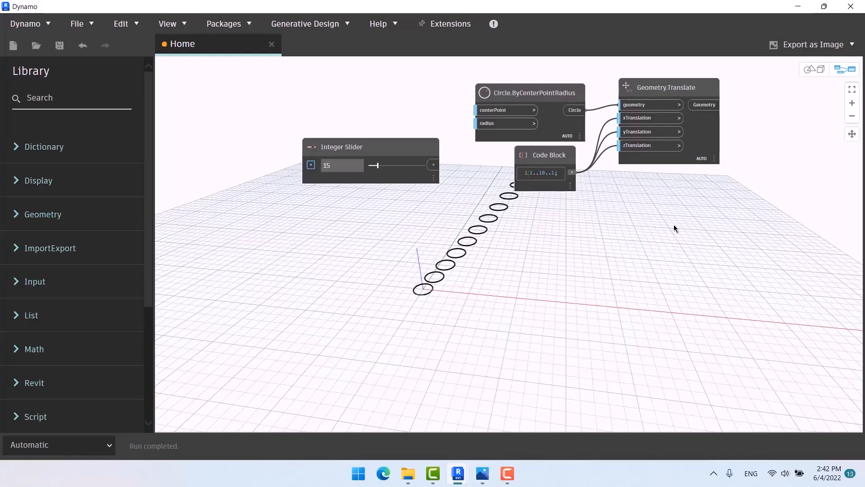
Step: Delete the Geometry.Translate node that has the xTranslation, yTranslation and zTranslation inputs
scroll(413, 209, down, 3)
middle_drag(412, 209, 344, 188)
scroll(344, 189, up, 1)
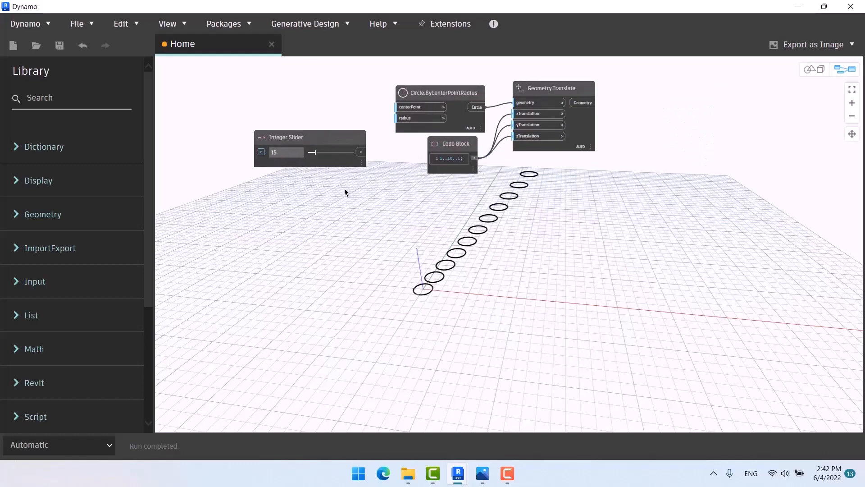
scroll(344, 189, up, 1)
click(570, 75)
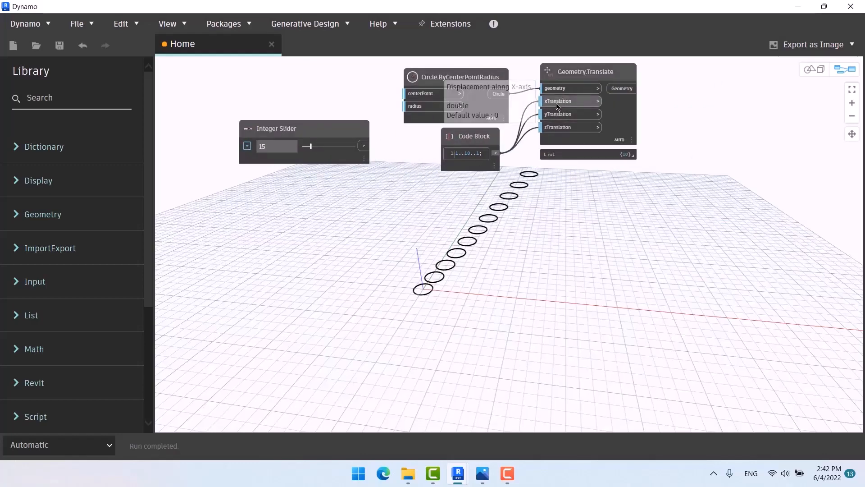
key(Delete)
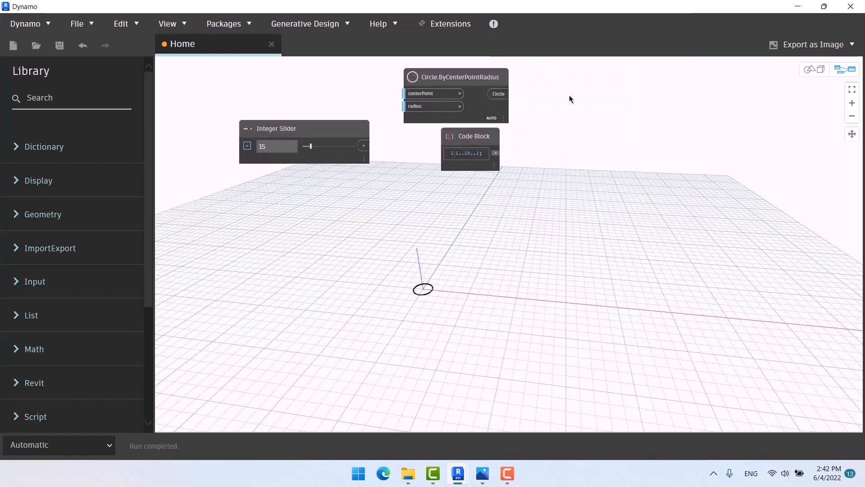
Step: Add the Geometry.Translate node that takes direction and distance, and place it beside the Circle.ByCenterPointRadius node
middle_drag(534, 255, 529, 239)
middle_drag(552, 185, 553, 199)
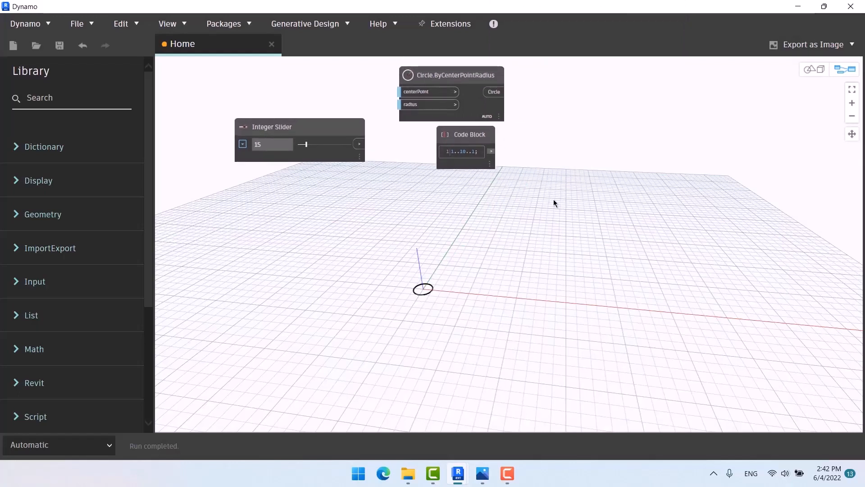
right_click(632, 191)
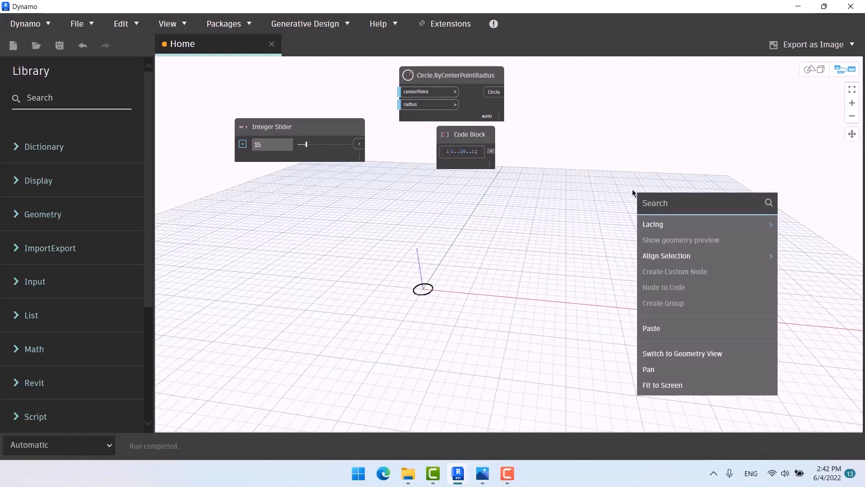
text(tr)
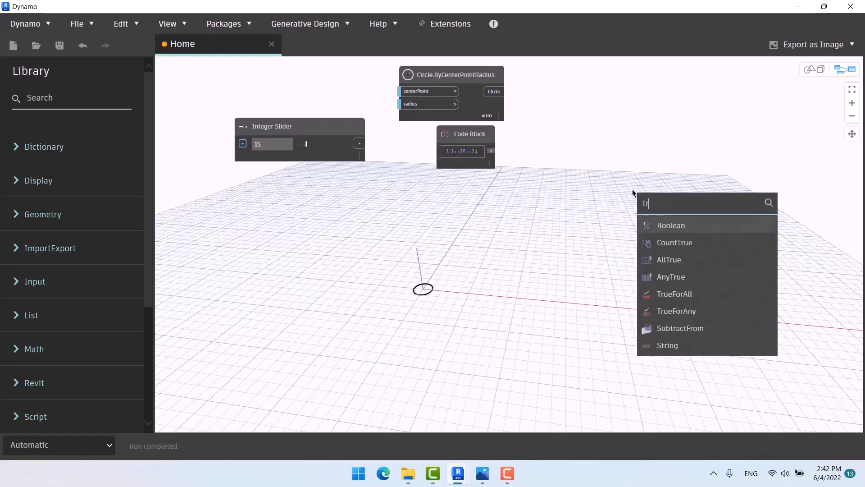
text(ansl)
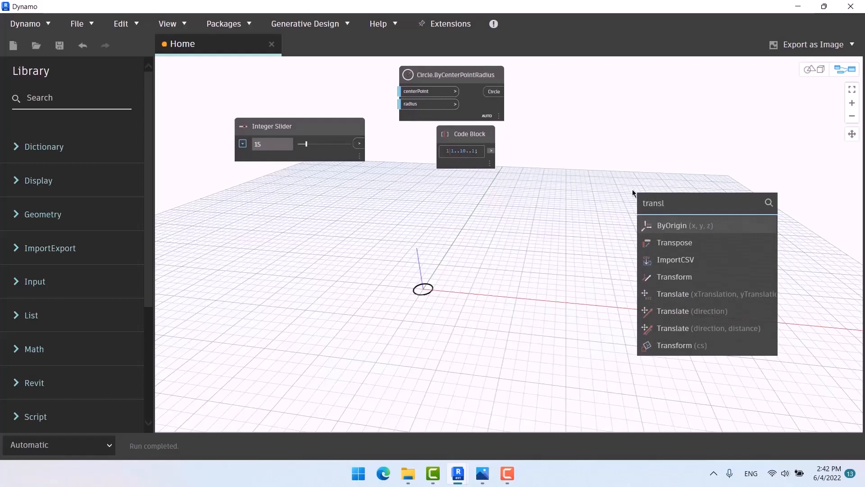
click(721, 328)
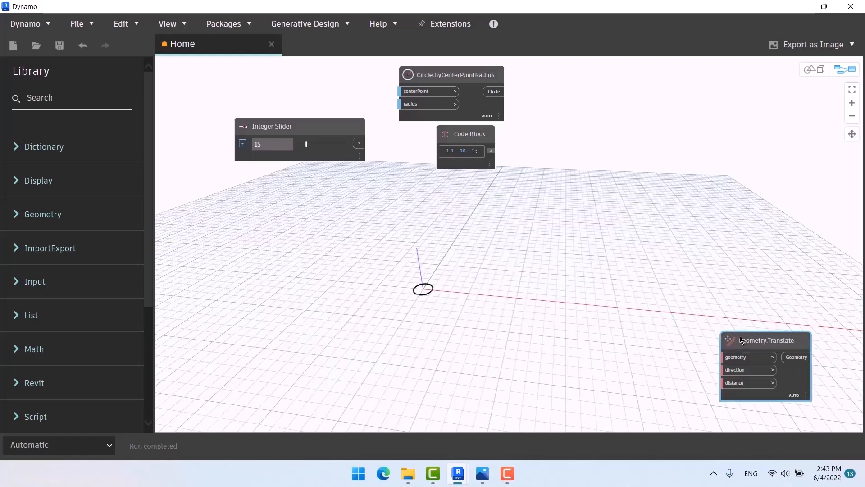
drag(740, 336, 607, 94)
Step: Connect the Circle output of Circle.ByCenterPointRadius to Geometry.Translate's geometry input
scroll(534, 107, up, 3)
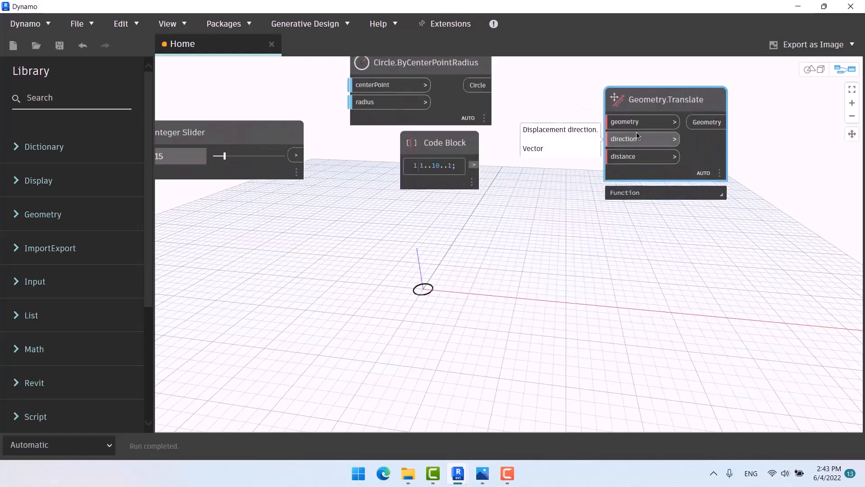
middle_drag(541, 103, 537, 120)
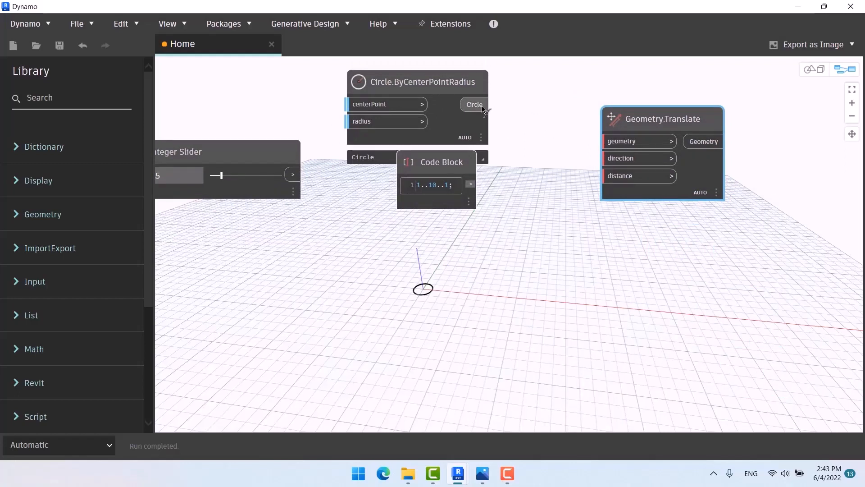
drag(474, 104, 614, 141)
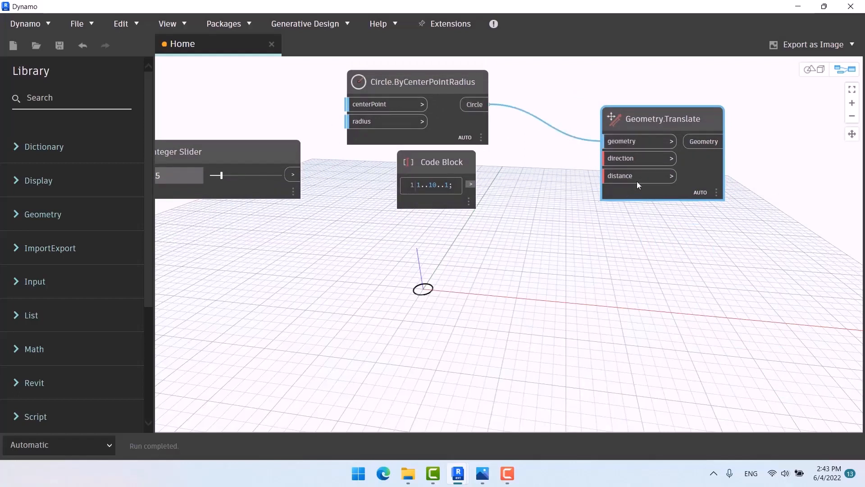
Step: Delete the Code Block and connect the Integer Slider, placed below the circle node, to Geometry.Translate's distance input
click(458, 163)
key(Delete)
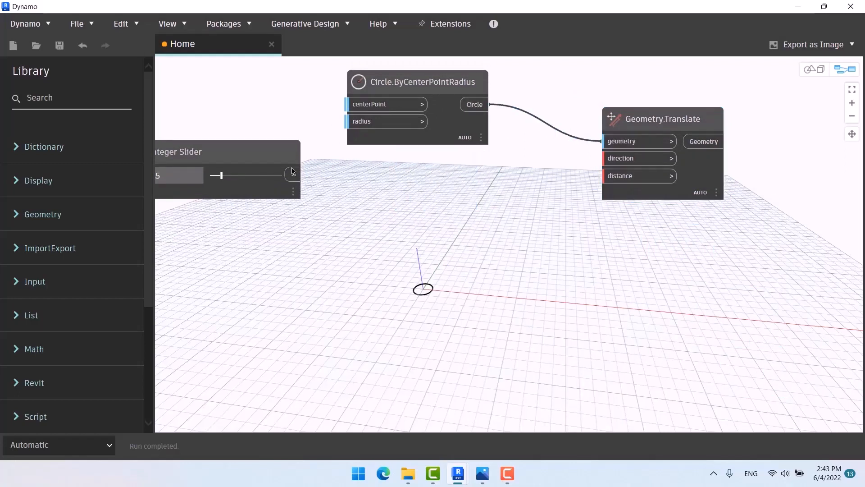
drag(293, 171, 612, 176)
scroll(509, 243, down, 4)
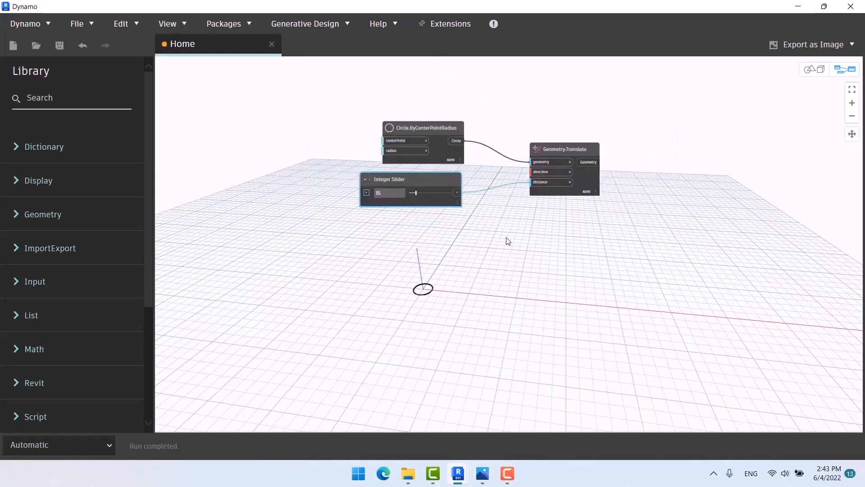
Step: Add a Vector.ZAxis node below the Integer Slider and connect it to Geometry.Translate's direction input
middle_drag(495, 236, 452, 219)
right_click(522, 232)
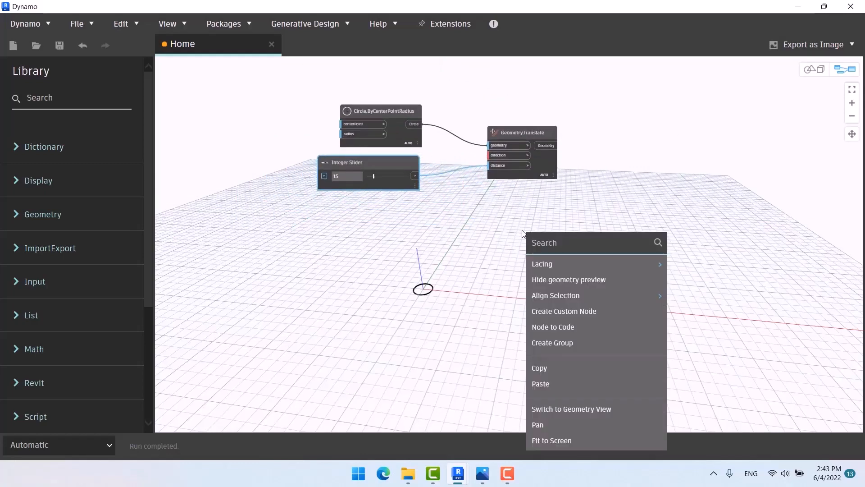
text(z)
click(566, 265)
drag(599, 271, 497, 156)
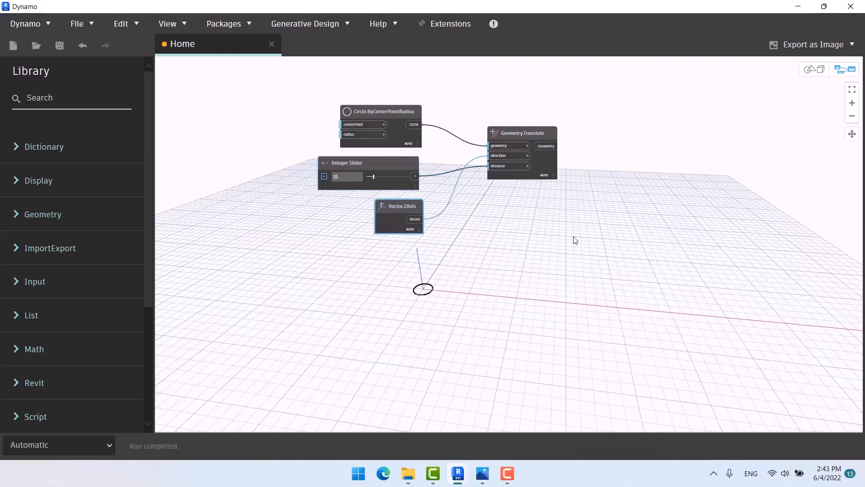
Step: Add a Geometry.Translate node with x, y and z translation inputs beside the direction-and-distance version for comparison
middle_drag(485, 230, 339, 183)
scroll(324, 187, up, 2)
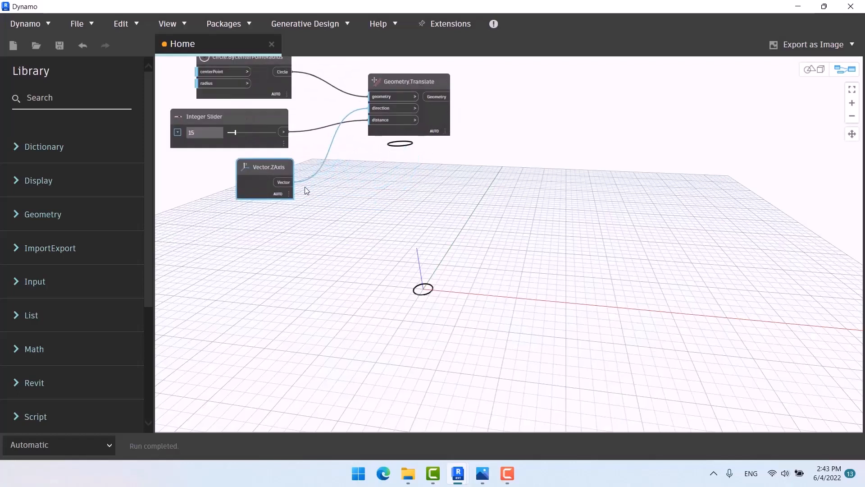
right_click(545, 159)
text(trans)
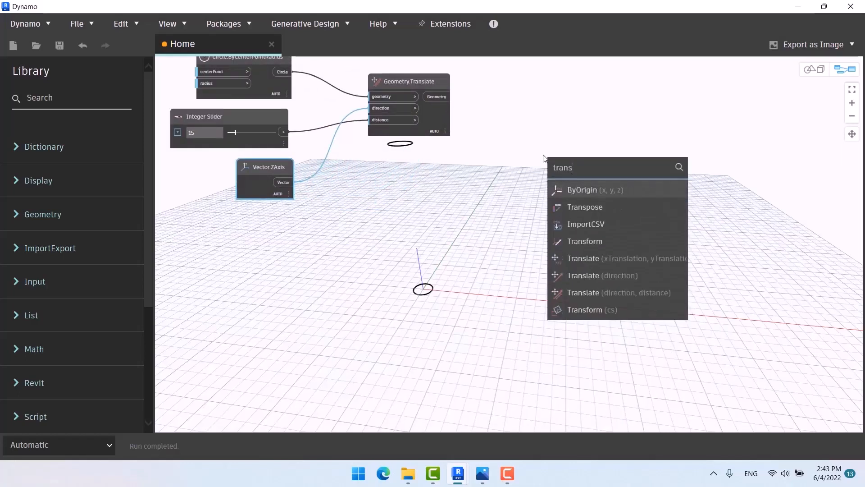
click(627, 258)
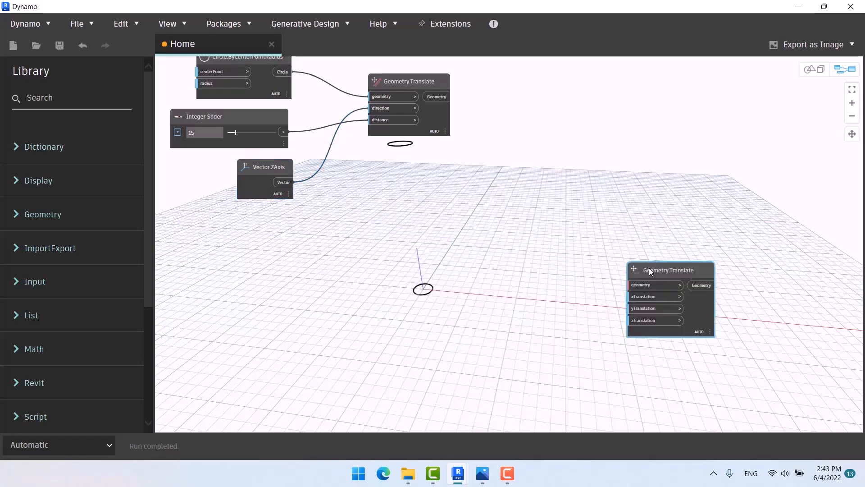
drag(649, 267, 522, 92)
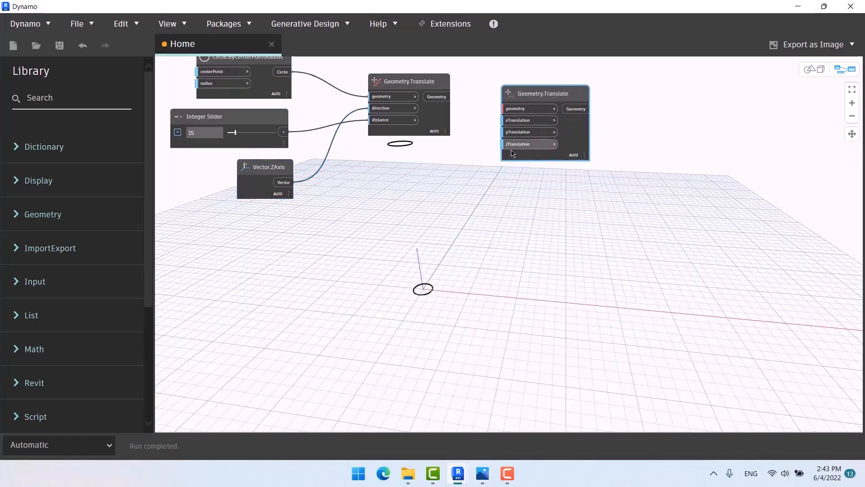
Step: Compare the two Geometry.Translate nodes and delete the unconnected one with the x, y and z translation inputs
click(418, 86)
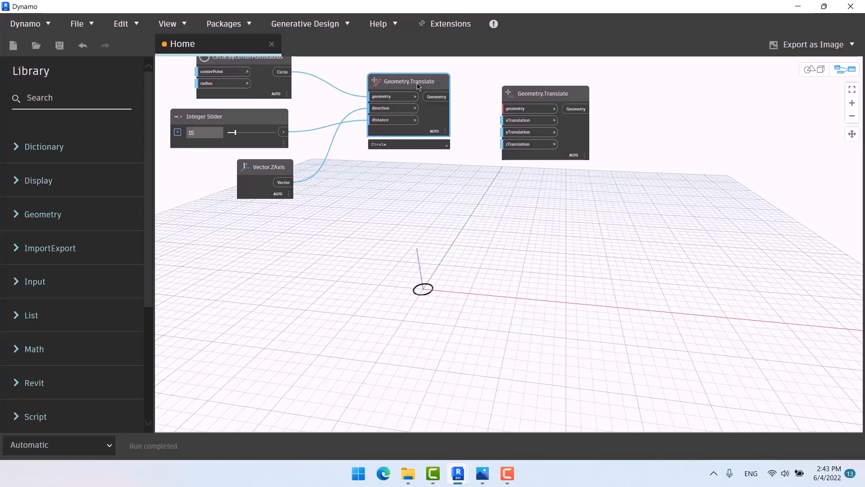
click(550, 97)
key(Delete)
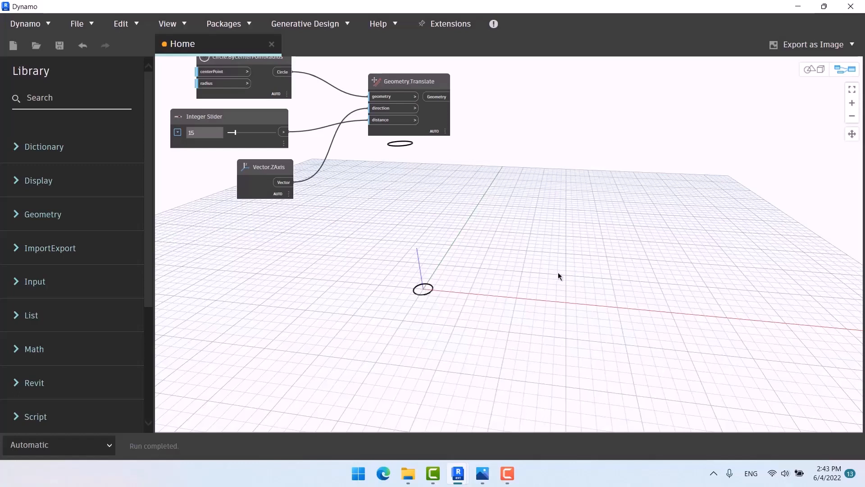
Step: Add a Point.ByCoordinates node and place it below the Vector.ZAxis node
middle_drag(519, 249, 567, 264)
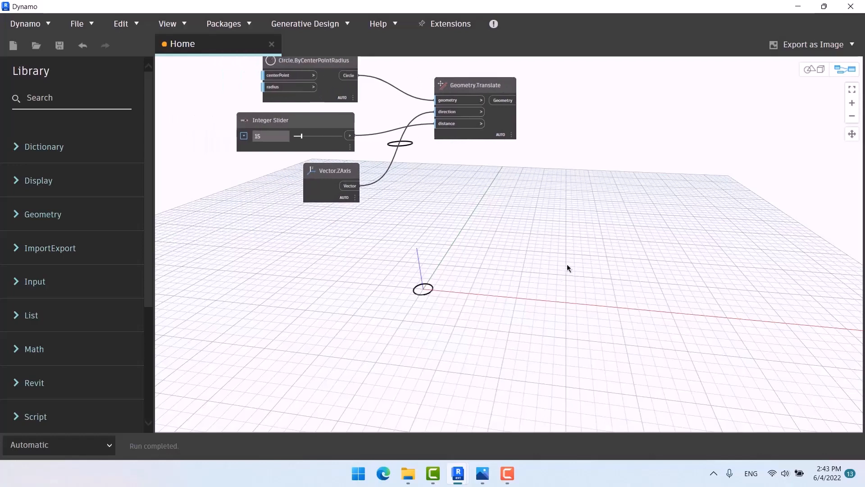
right_click(571, 264)
text(poin)
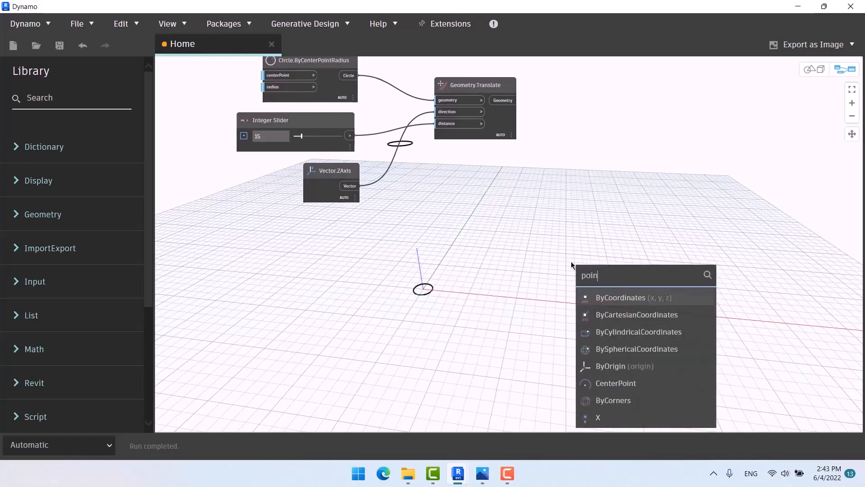
text(t)
click(648, 297)
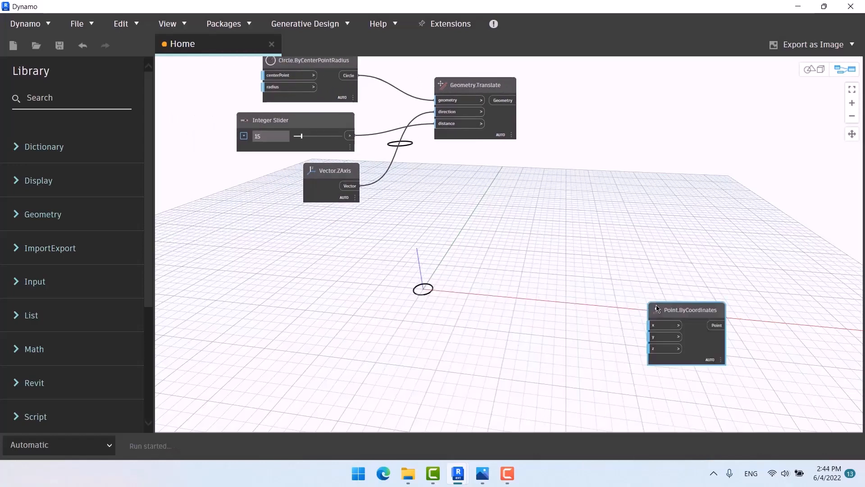
drag(664, 310, 289, 254)
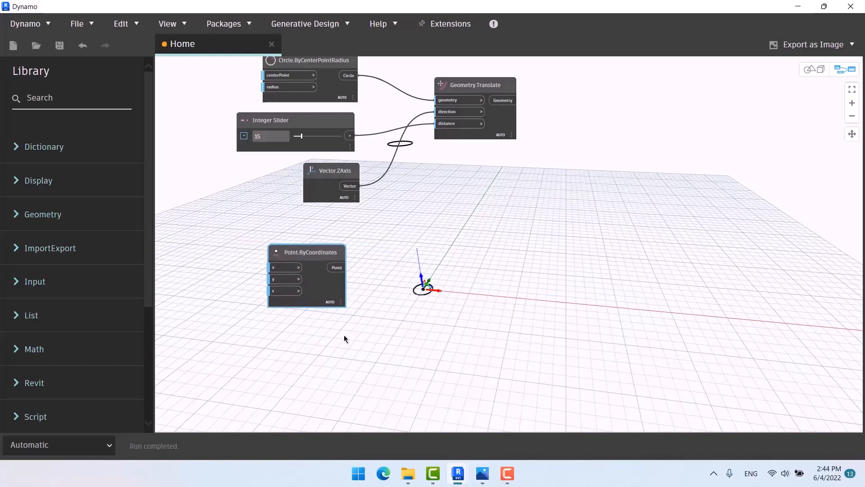
Step: Duplicate the Point.ByCoordinates node and place the copy directly below the original
key(ctrl+c)
key(ctrl+v)
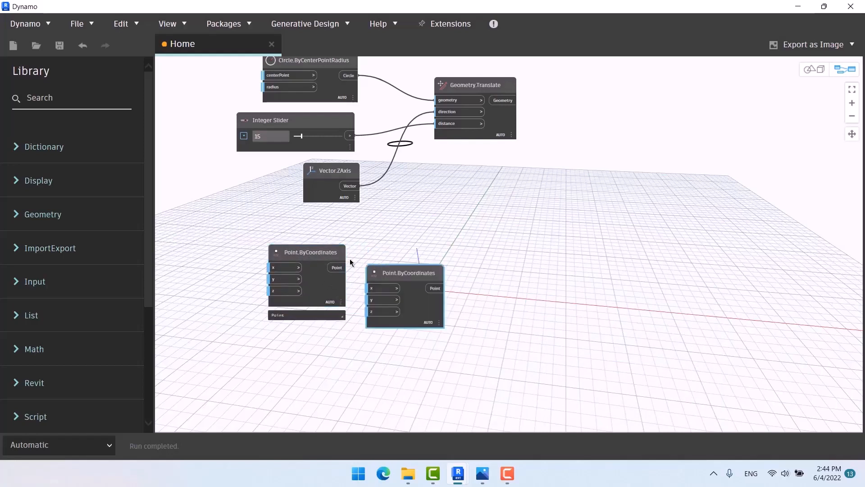
drag(400, 276, 304, 324)
Step: Add a Code Block containing 5; and connect it to the x and y inputs of the lower Point.ByCoordinates node
middle_drag(448, 341, 564, 294)
double_click(276, 331)
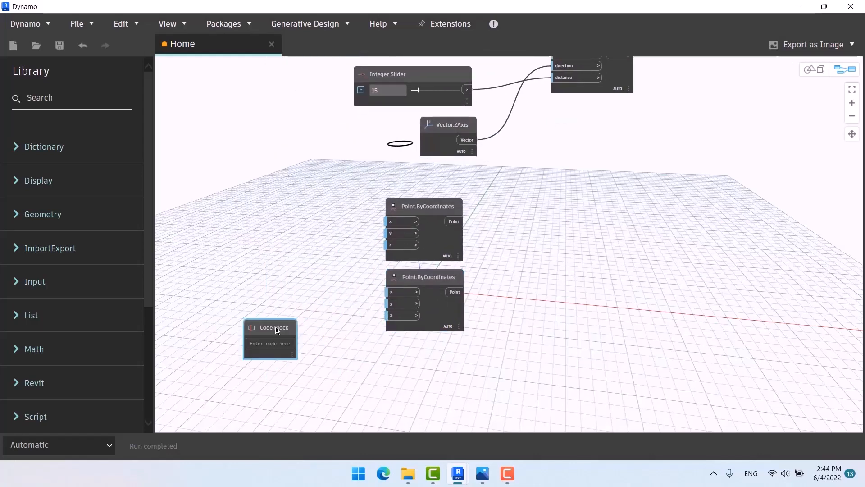
text(5;)
drag(293, 343, 387, 292)
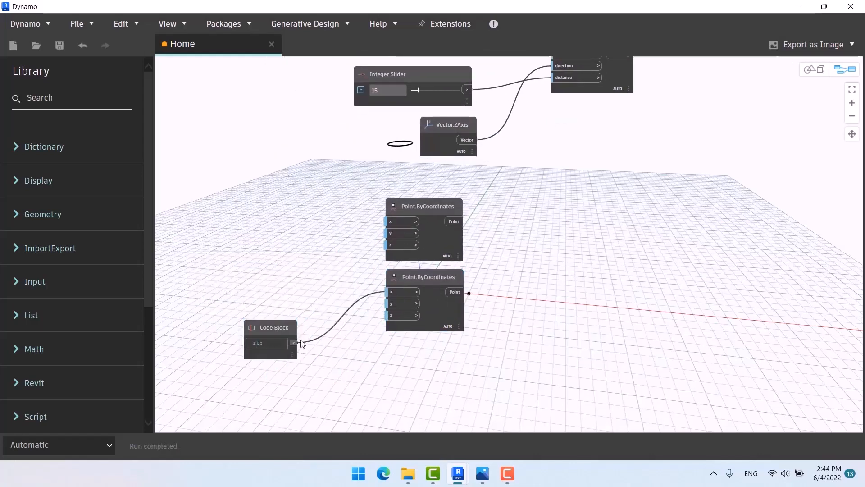
click(392, 303)
Step: Add a Vector.ByTwoPoints node and place it beside the two Point.ByCoordinates nodes
scroll(257, 271, down, 3)
middle_drag(302, 301, 243, 300)
right_click(382, 283)
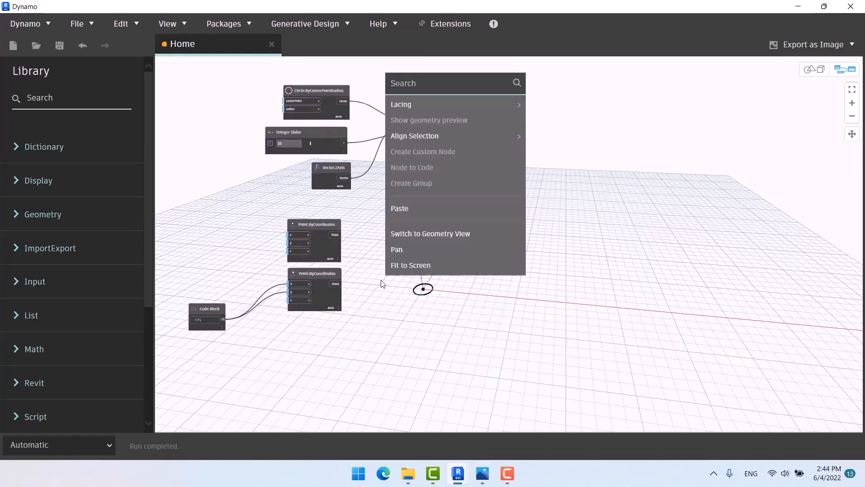
text(vect)
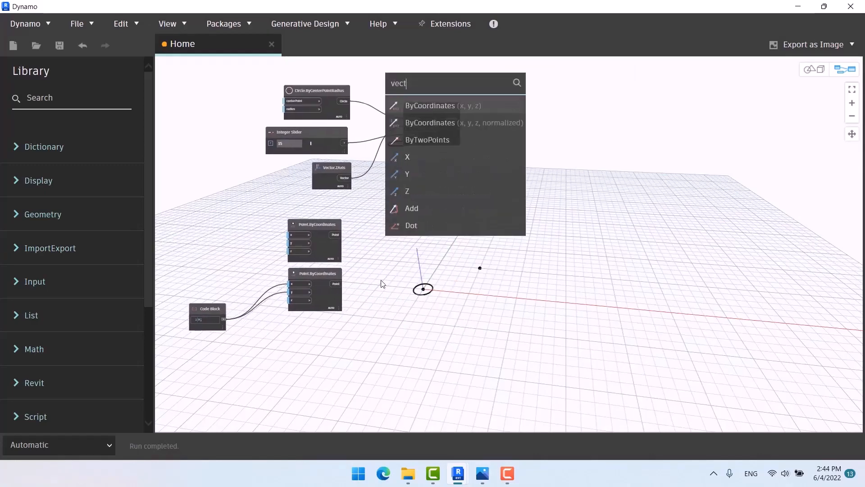
click(434, 140)
drag(429, 182, 389, 253)
Step: Connect the upper point to Vector.ByTwoPoints' start input and the lower point to its end input
middle_drag(326, 309, 258, 269)
click(267, 196)
click(308, 224)
click(268, 245)
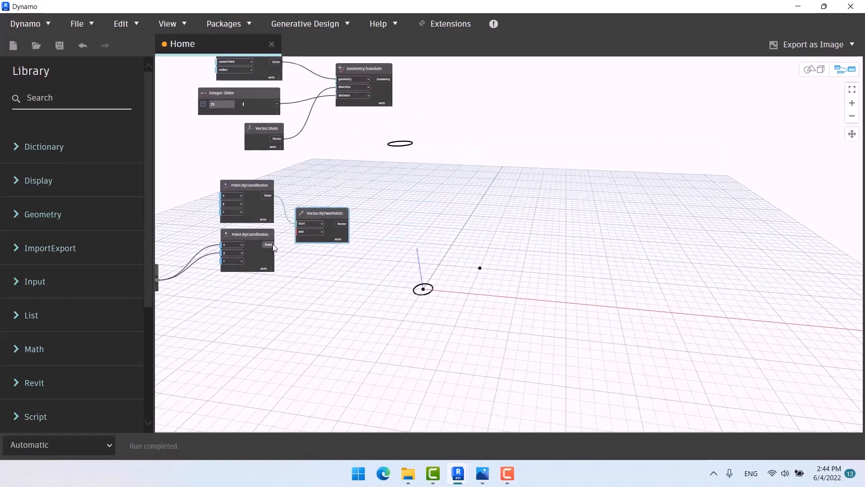
click(309, 231)
Step: Move the Geometry.Translate node farther from its source nodes and replace its direction input with the Vector.ByTwoPoints output
drag(364, 69, 421, 82)
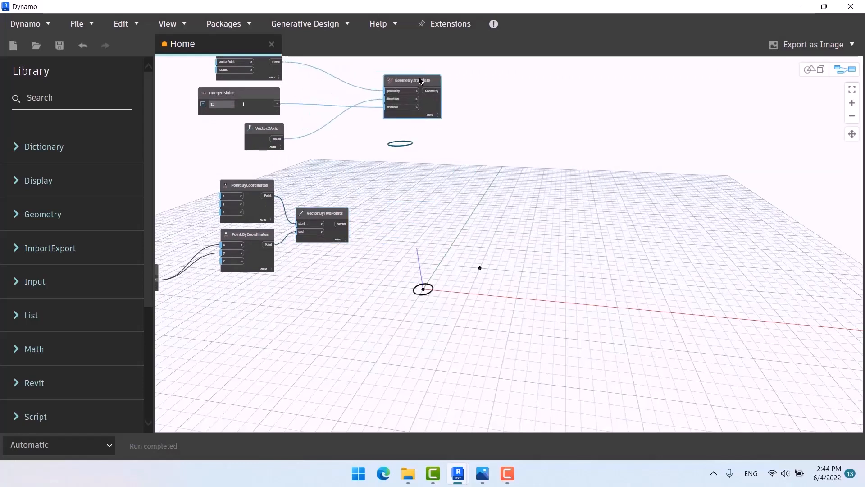
click(346, 226)
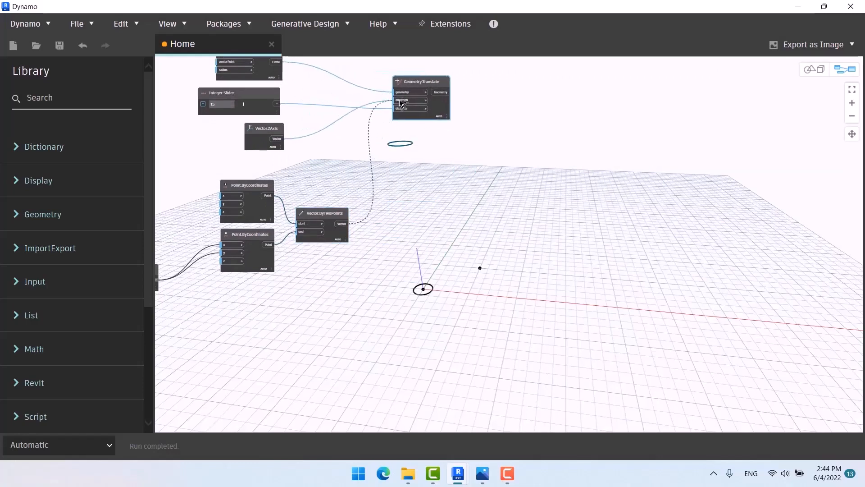
click(396, 100)
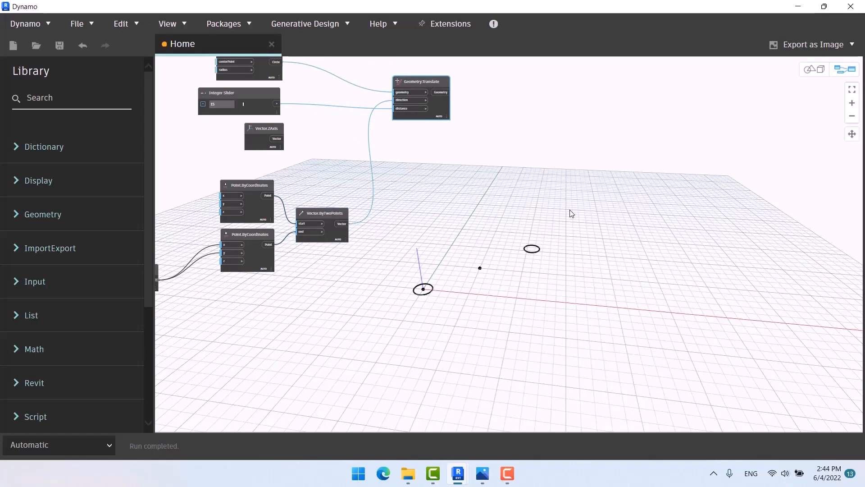
middle_drag(479, 174, 501, 176)
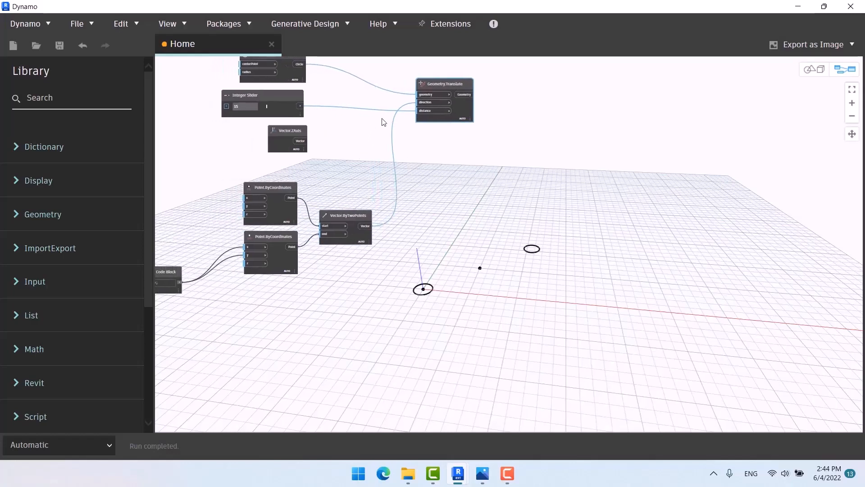
Step: Set the Integer Slider distance to 20 and connect the Code Block to the lower Point.ByCoordinates node's z input
mouse_move(267, 107)
mouse_down()
mouse_move(276, 107)
mouse_move(268, 107)
mouse_up()
middle_drag(249, 295, 353, 228)
scroll(305, 224, up, 5)
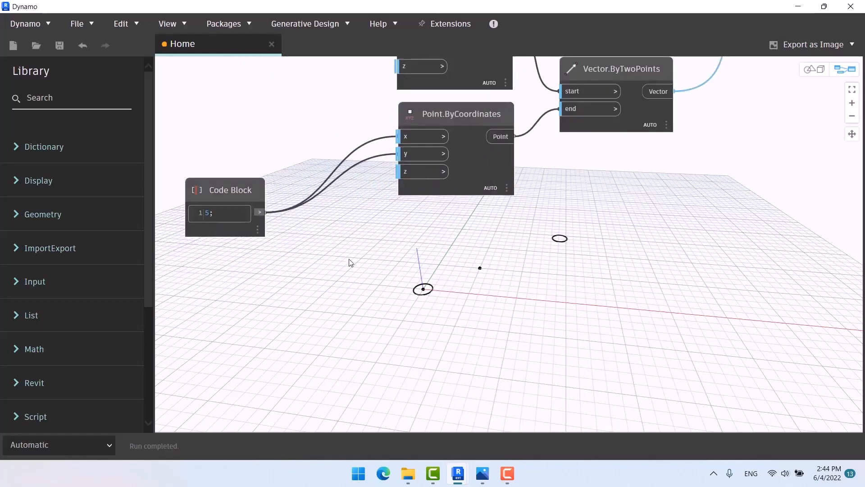
drag(260, 212, 405, 172)
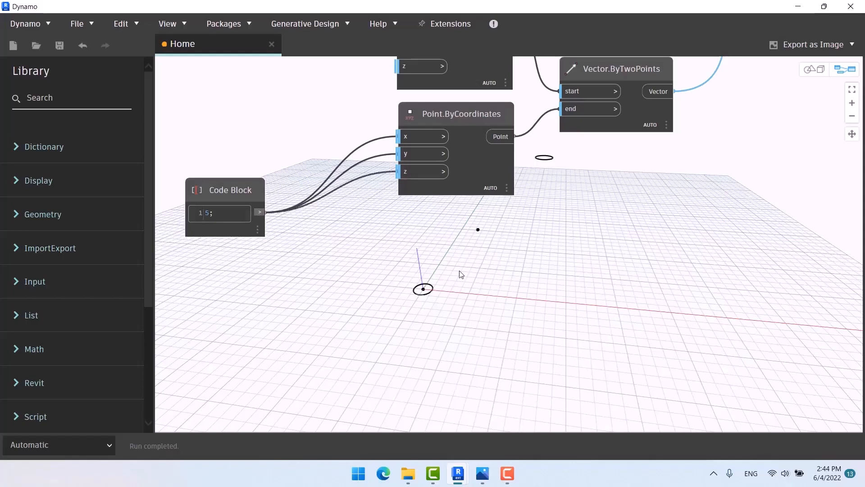
Step: Examine the translated circle in the 3D preview and the description of the Geometry.Translate node with direction and distance inputs
scroll(392, 256, down, 3)
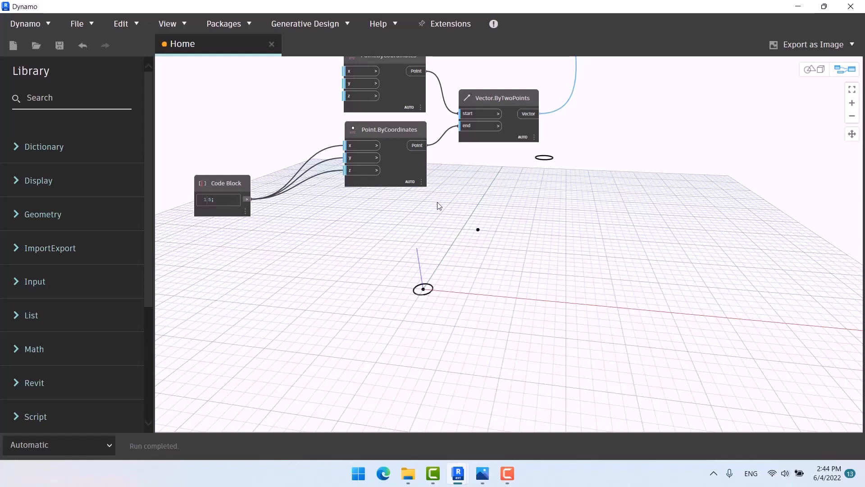
scroll(318, 227, down, 2)
middle_drag(437, 253, 391, 255)
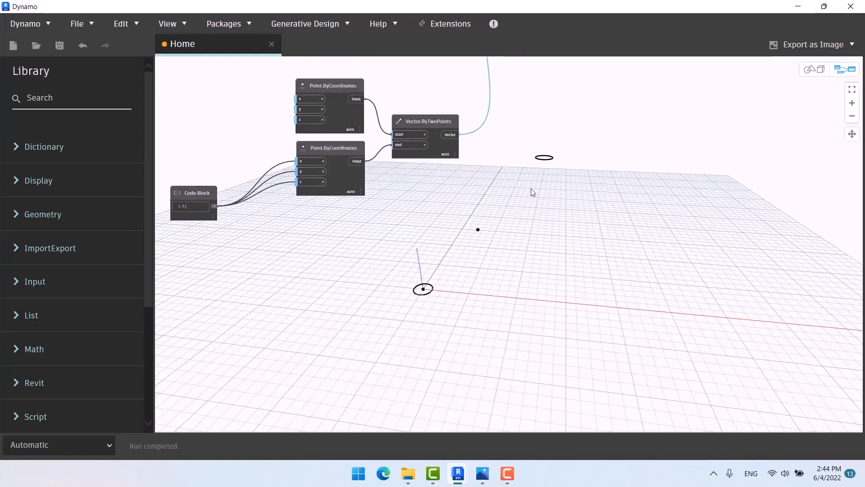
scroll(444, 216, down, 2)
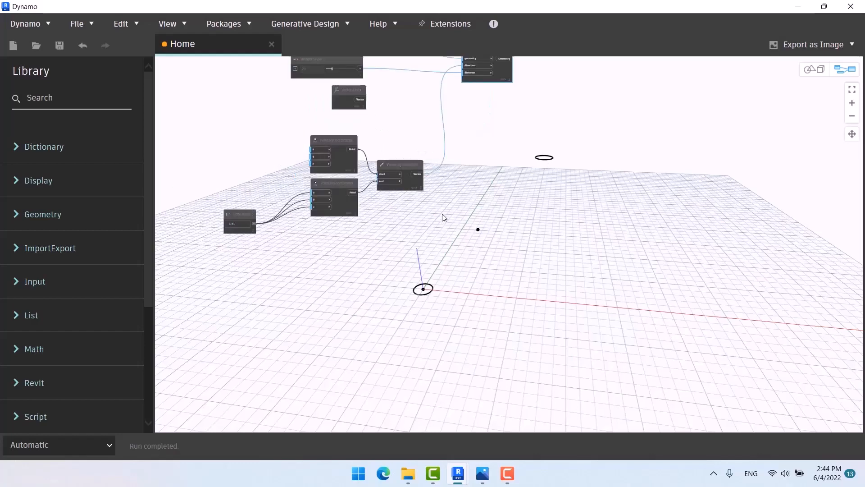
middle_drag(444, 216, 308, 245)
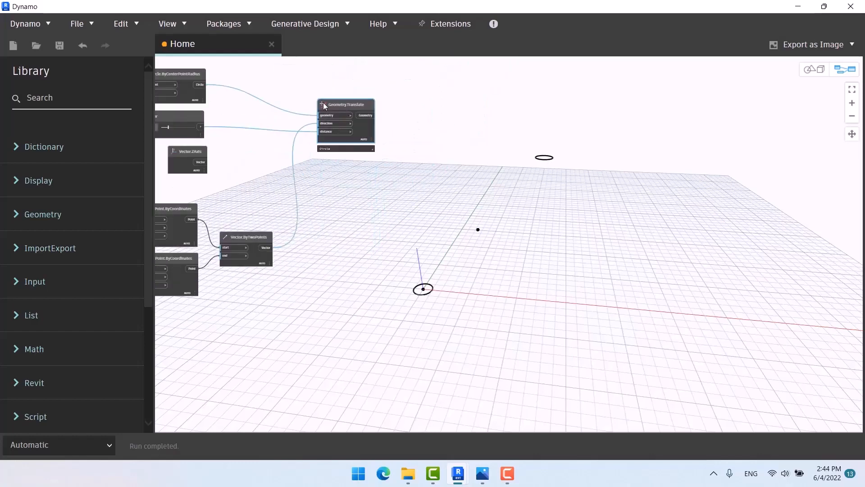
scroll(323, 102, up, 5)
mouse_move(485, 120)
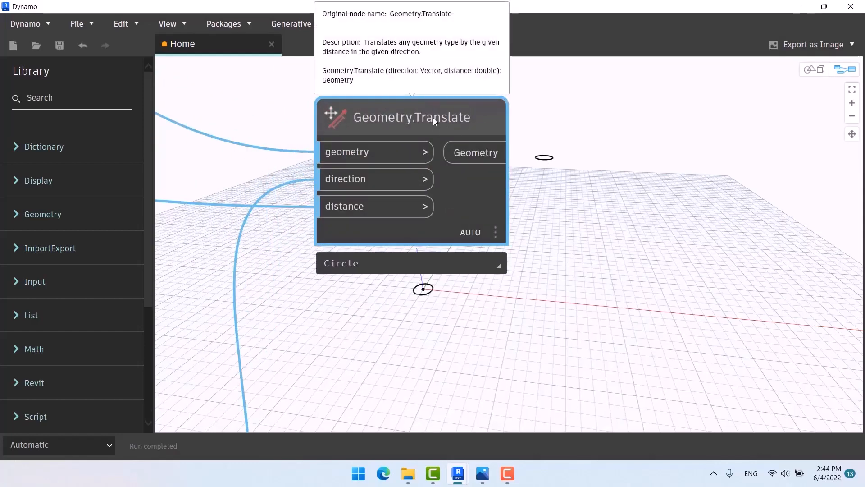
scroll(434, 106, down, 5)
middle_drag(493, 196, 507, 160)
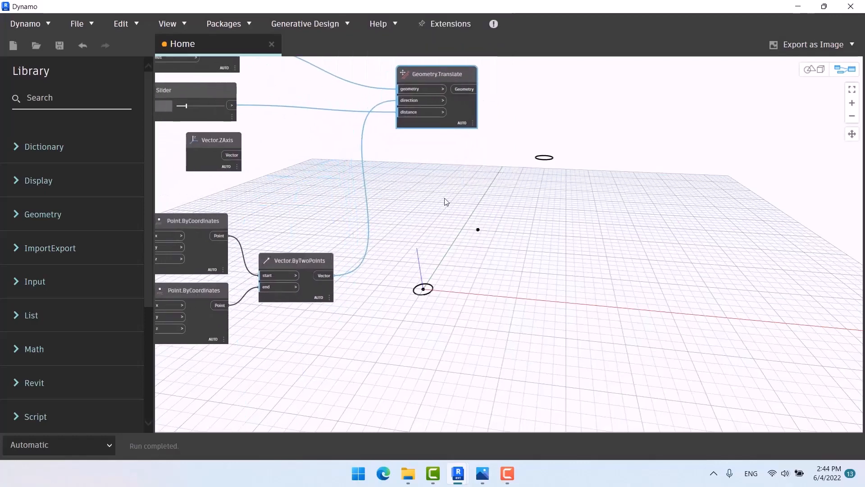
Step: Add the xTranslation, yTranslation, zTranslation variant of Geometry.Translate beside the existing one and connect the circle to its geometry input
middle_drag(390, 242, 428, 272)
right_click(639, 230)
text(trans)
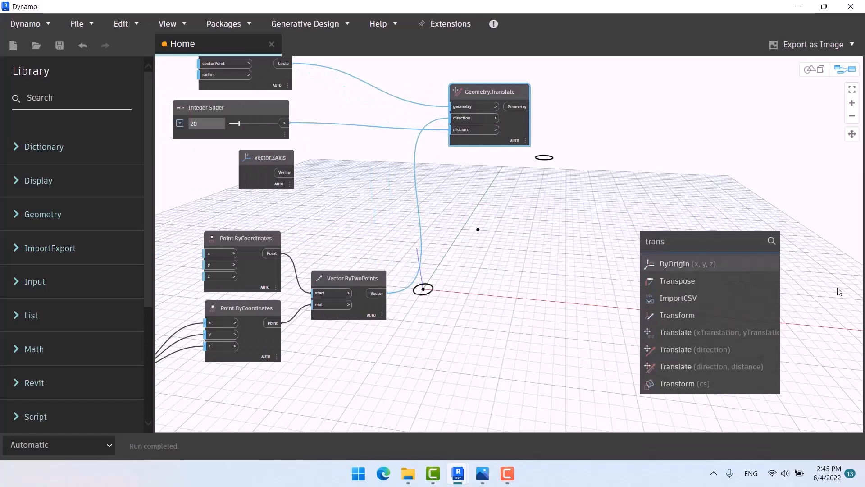
click(762, 334)
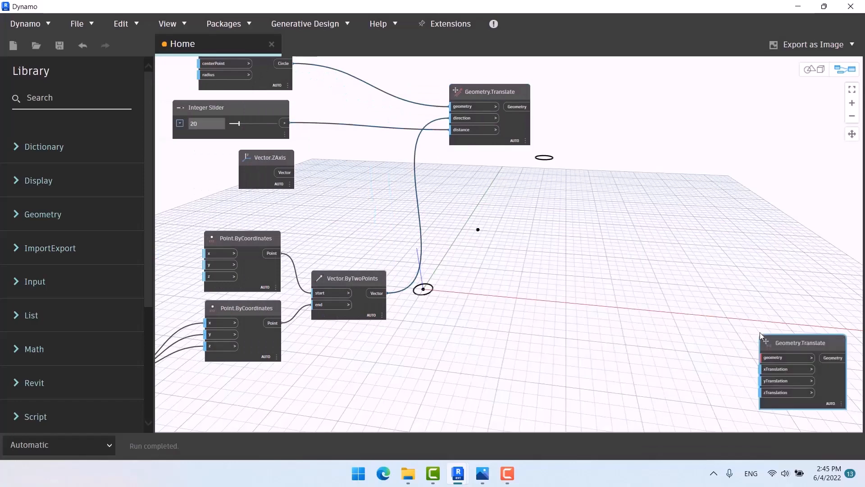
drag(767, 317, 630, 93)
middle_drag(480, 275, 571, 223)
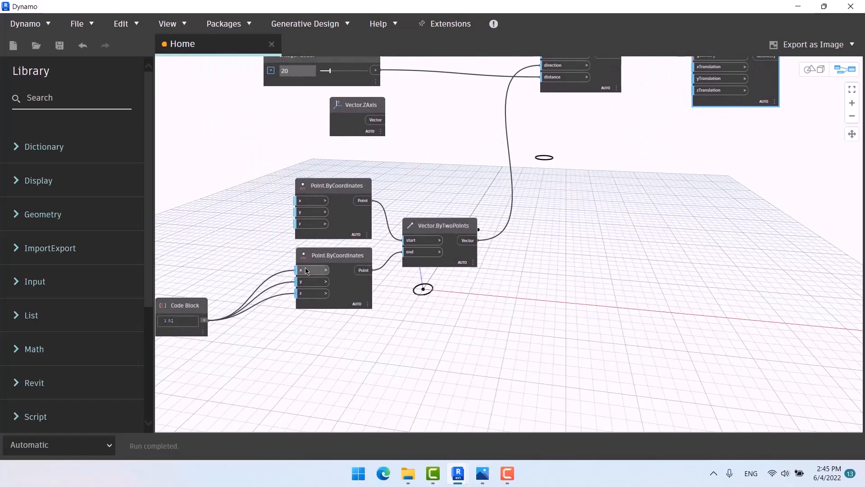
middle_drag(600, 156, 490, 205)
drag(266, 69, 594, 114)
Step: Connect the Code Block containing 5; to the new Geometry.Translate node's xTranslation input
middle_drag(250, 356, 321, 319)
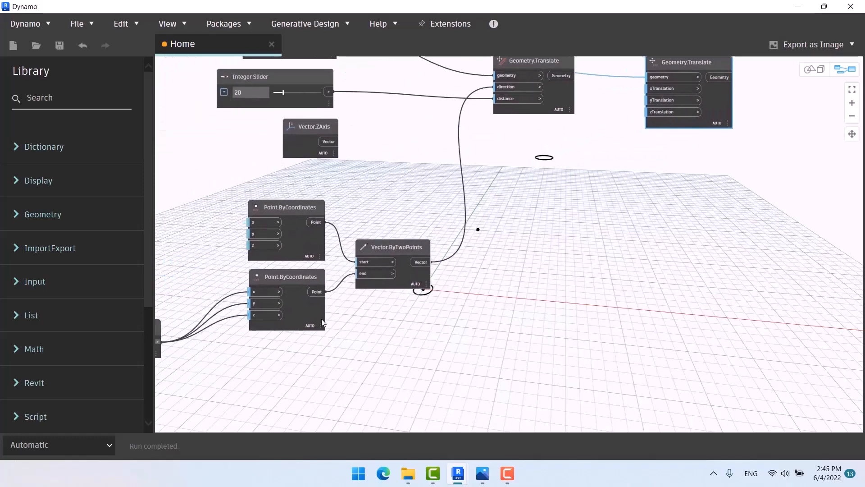
middle_drag(208, 352, 283, 330)
click(229, 322)
scroll(319, 348, up, 5)
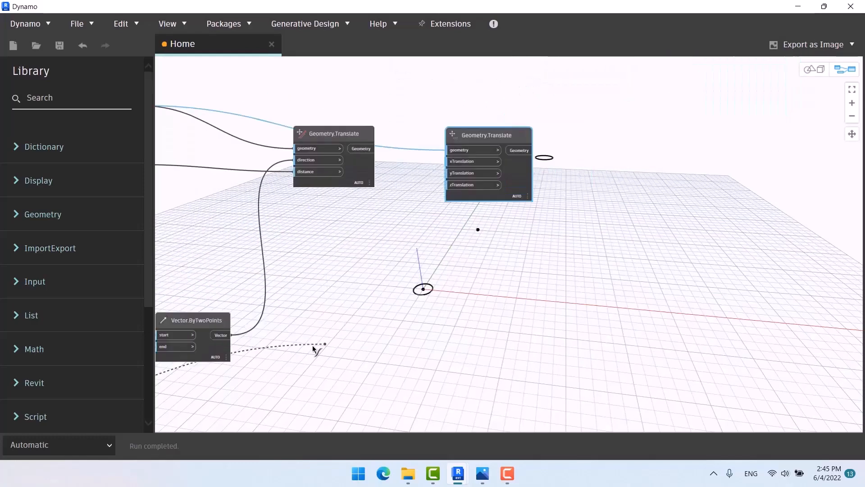
click(492, 95)
scroll(493, 103, down, 6)
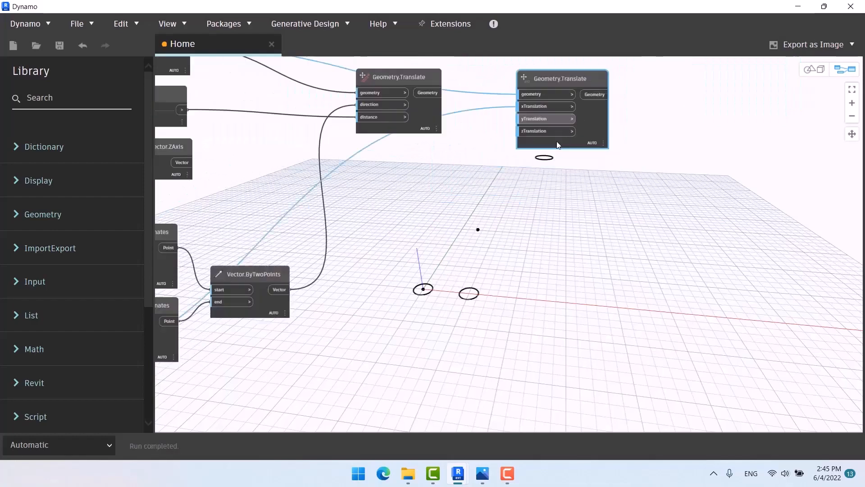
Step: Connect the same Code Block to the new Geometry.Translate node's yTranslation and zTranslation inputs
middle_drag(363, 312, 420, 291)
click(202, 306)
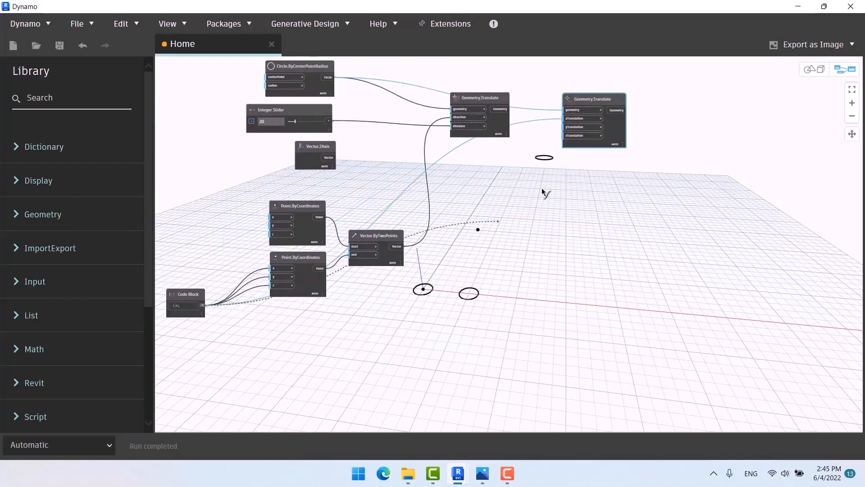
click(564, 127)
click(202, 306)
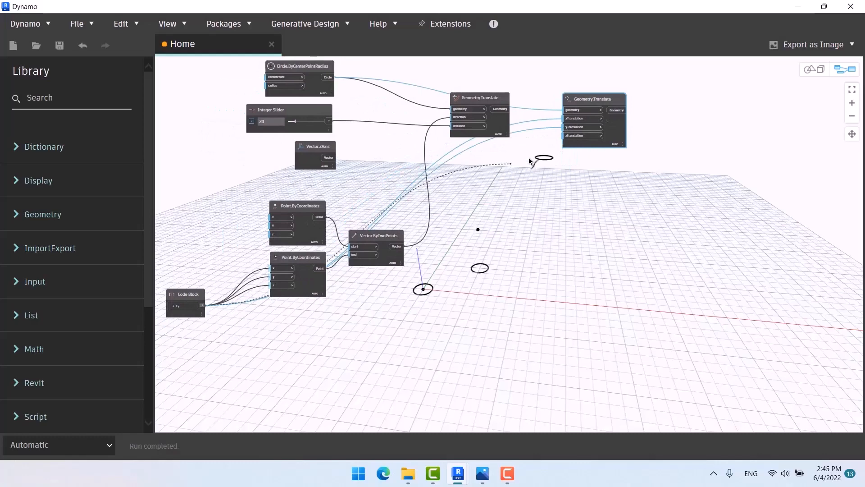
click(564, 135)
click(585, 263)
Step: Duplicate the Code Block, place the copy beside the upper Point.ByCoordinates node and change its content to 7;
middle_drag(343, 327, 413, 289)
scroll(232, 229, down, 1)
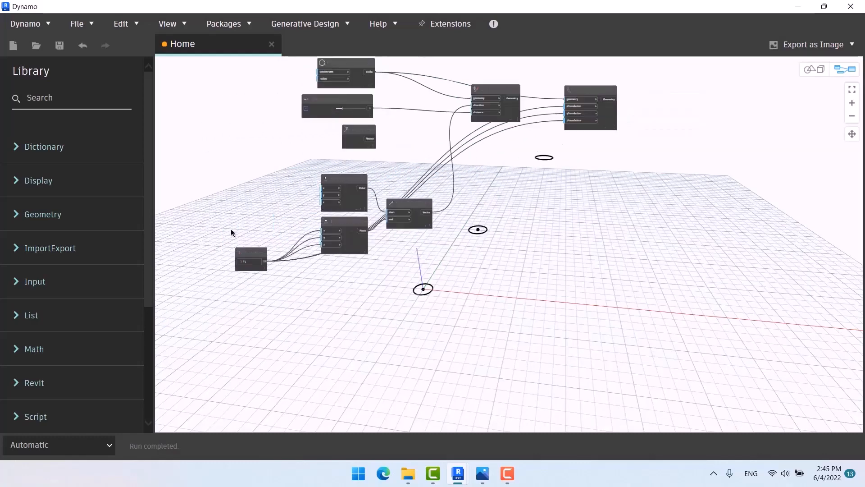
scroll(233, 229, up, 3)
middle_drag(291, 210, 341, 249)
click(318, 309)
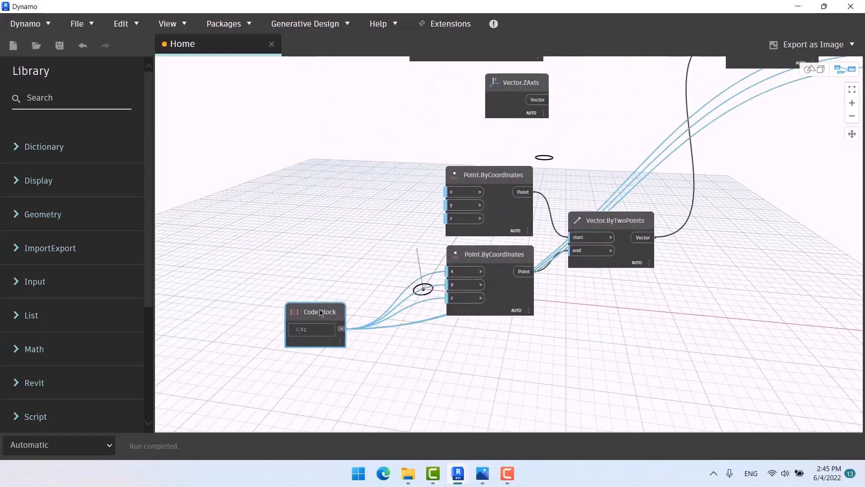
key(ctrl+c)
key(ctrl+v)
drag(381, 306, 333, 161)
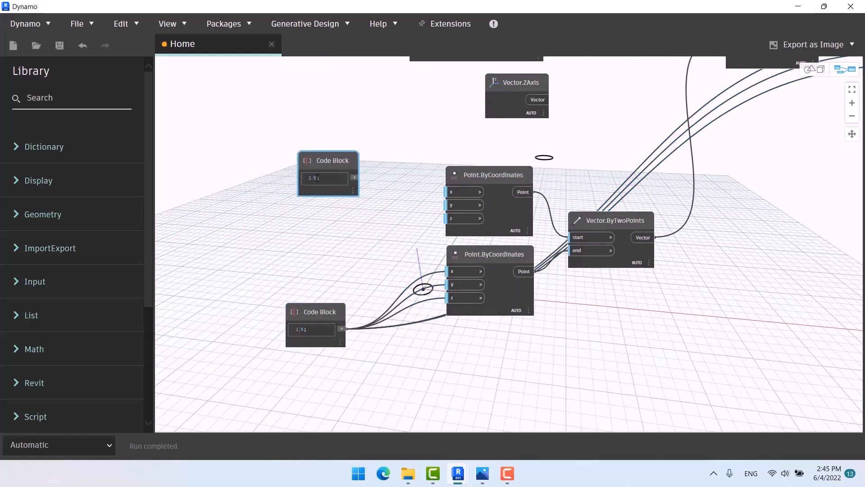
double_click(317, 177)
text(7)
click(365, 202)
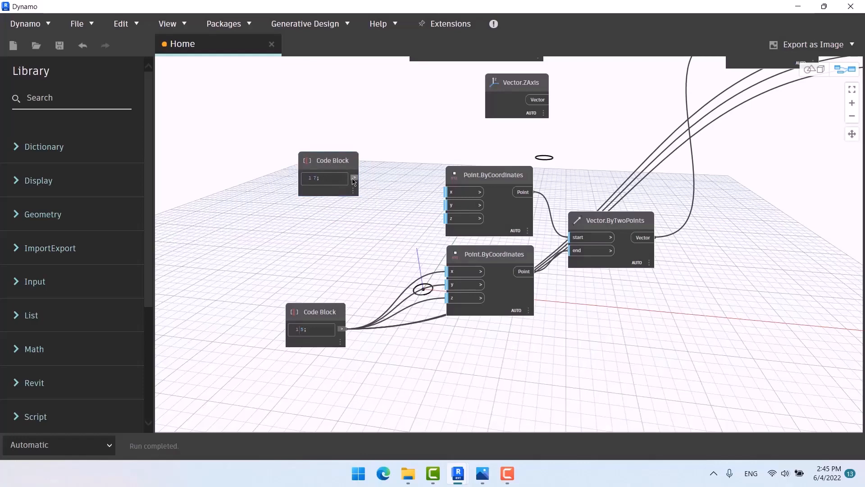
Step: Connect the Code Block containing 7; to the x and y inputs of the upper Point.ByCoordinates node
drag(354, 177, 459, 193)
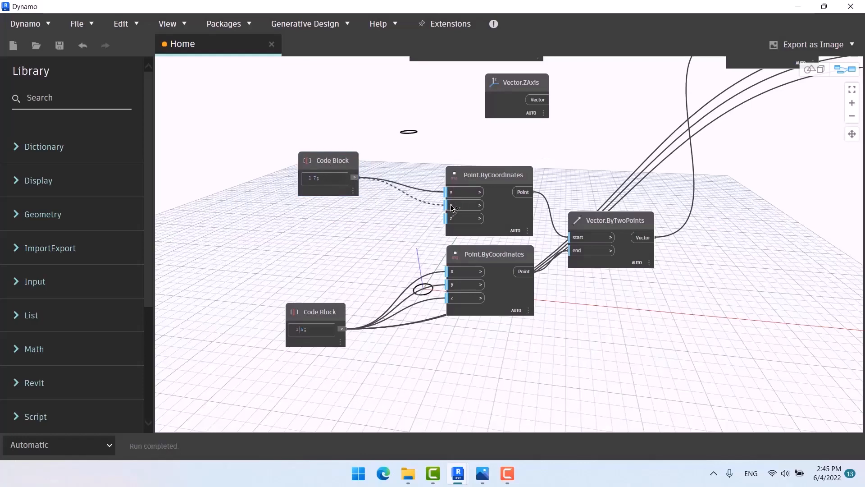
scroll(315, 222, down, 5)
middle_drag(307, 260, 362, 223)
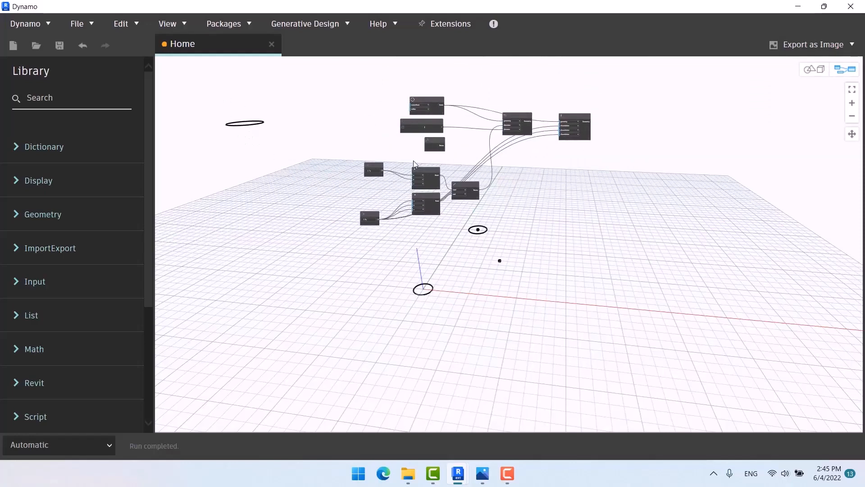
scroll(496, 162, up, 4)
middle_drag(537, 212, 530, 254)
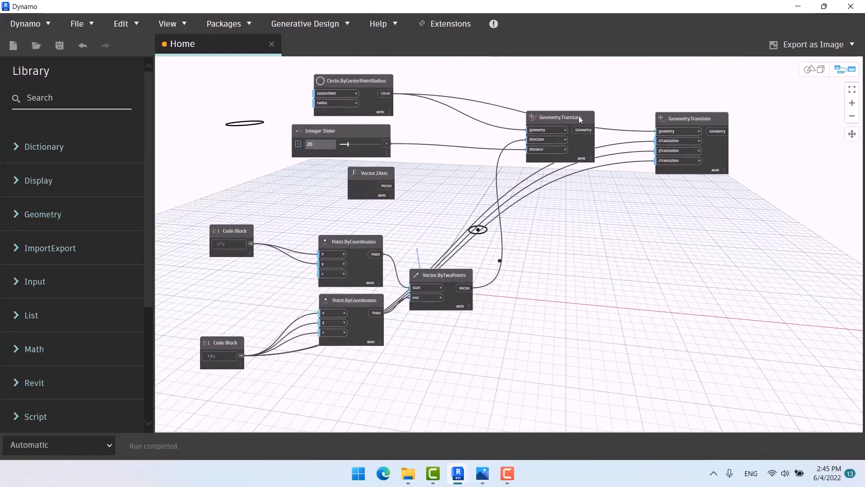
Step: Move the axis-translation Geometry.Translate node closer to the direction-and-distance one and compare the inputs of both
drag(683, 118, 642, 118)
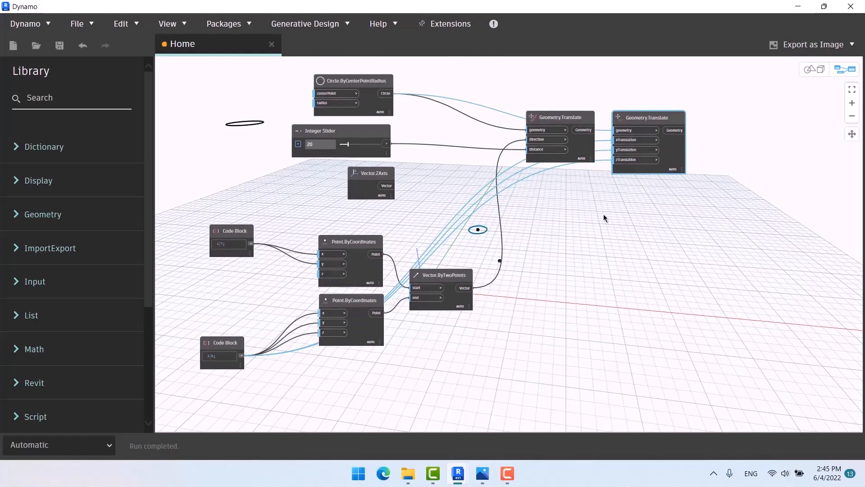
middle_drag(601, 210, 541, 209)
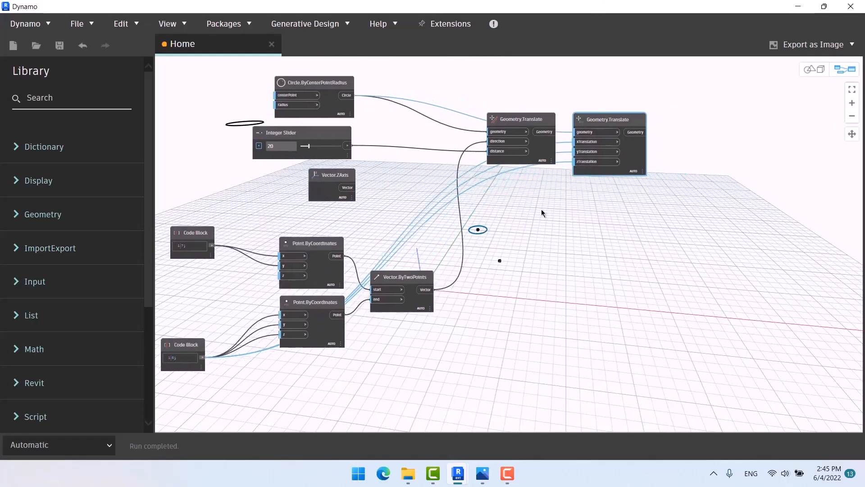
scroll(597, 124, up, 4)
scroll(599, 128, up, 1)
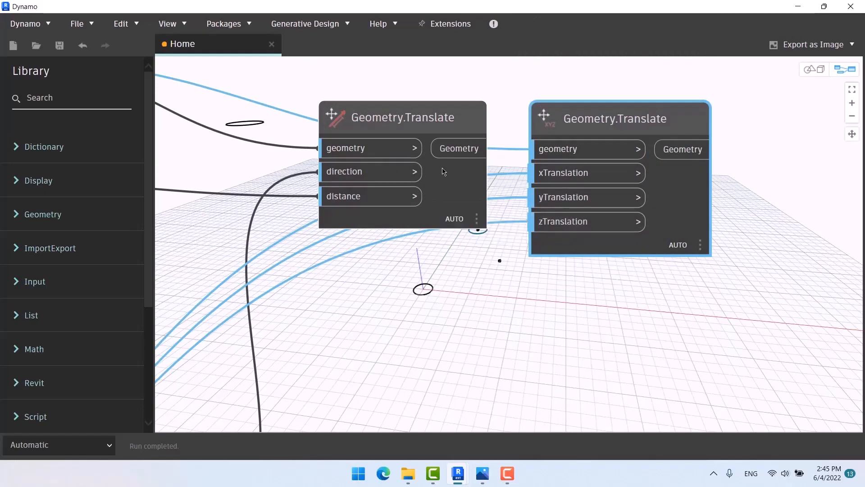
scroll(506, 80, down, 5)
middle_drag(411, 208, 480, 221)
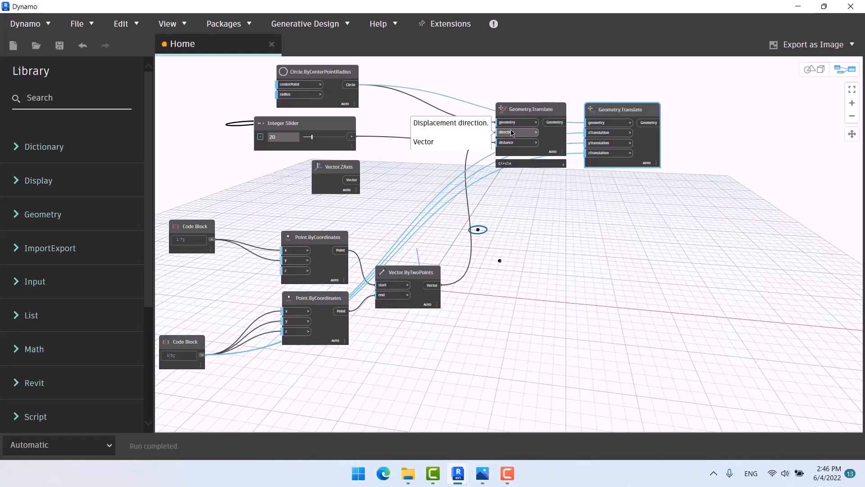
Step: Select all nodes of the graph and delete them
scroll(669, 246, down, 3)
drag(702, 92, 241, 385)
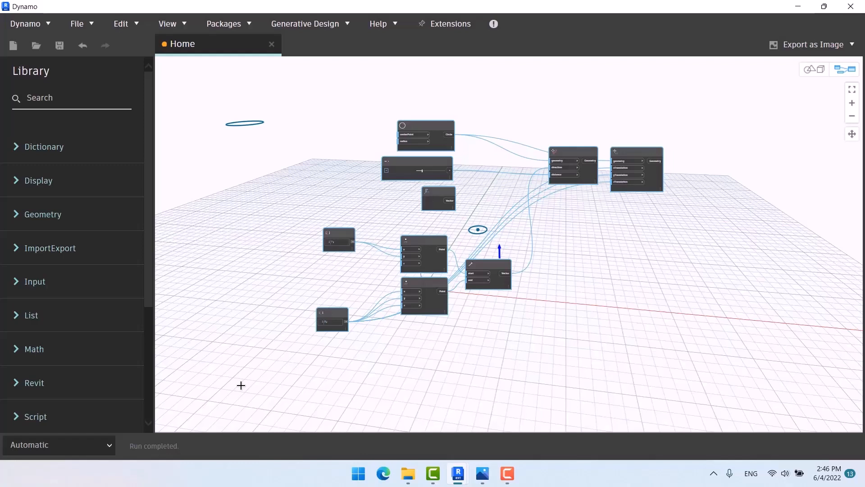
key(Delete)
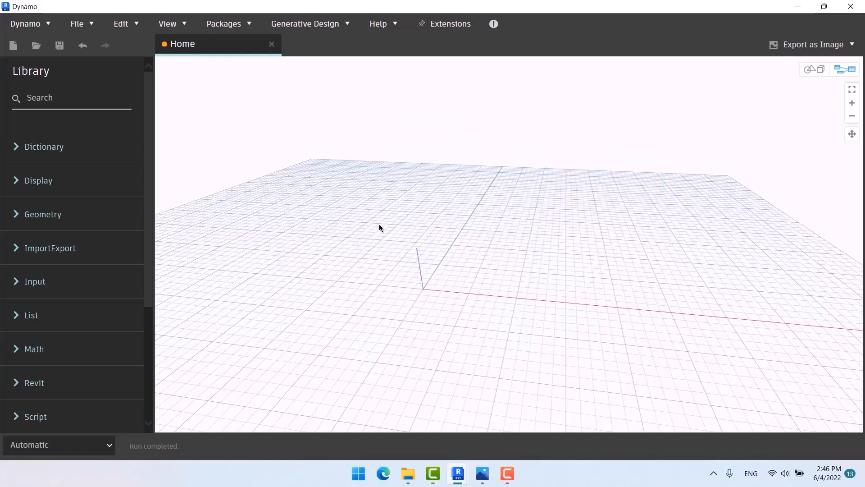
Step: Add a Circle.ByCenterPointRadius node and place it in the upper part of the empty workspace
right_click(378, 208)
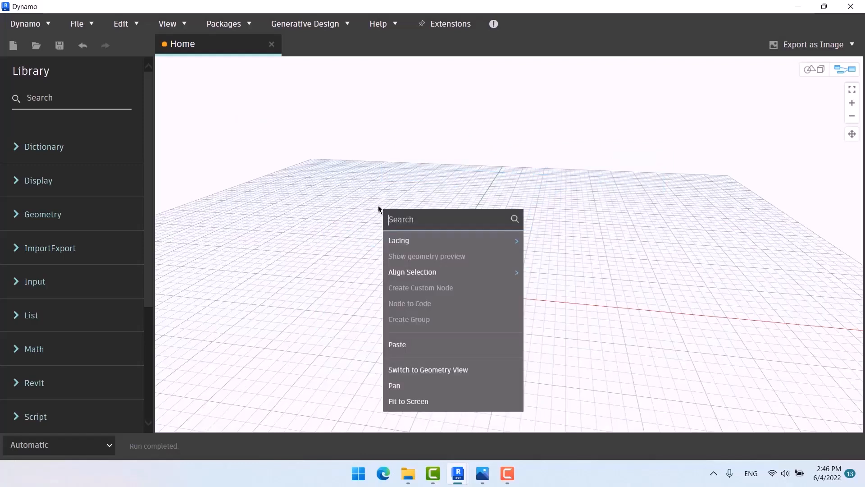
text(circ)
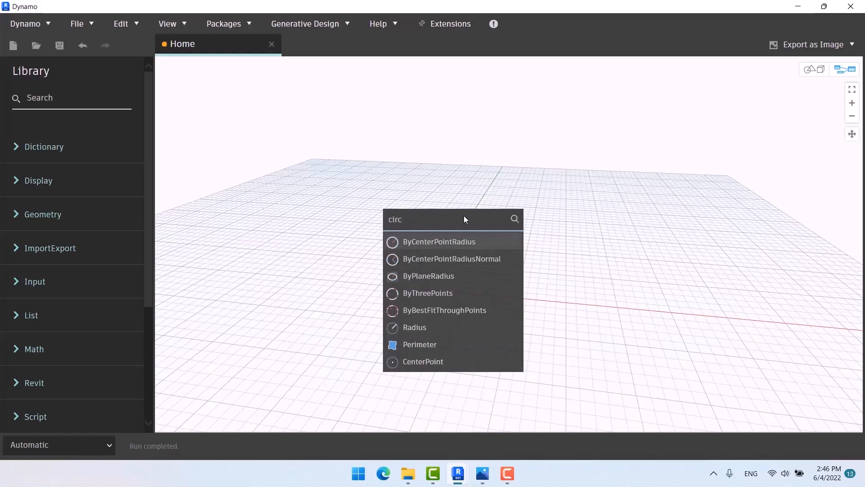
click(456, 242)
drag(478, 250, 372, 154)
scroll(372, 141, up, 3)
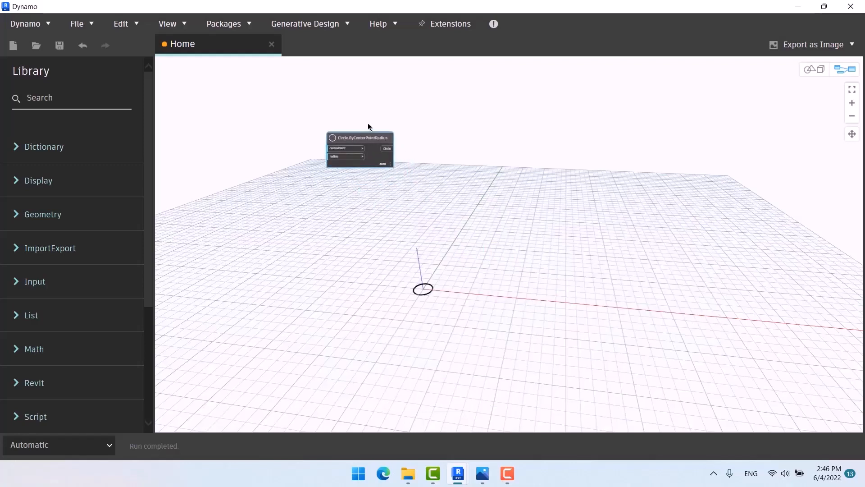
Step: Add a Geometry.Translate node with x, y and z translation inputs and connect the circle to its geometry input
right_click(526, 148)
text(trans)
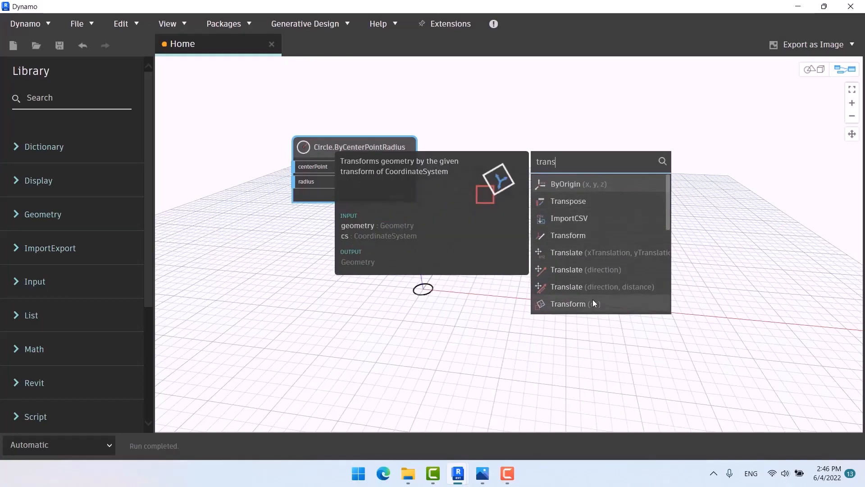
click(604, 253)
drag(612, 269, 535, 107)
click(405, 167)
click(519, 125)
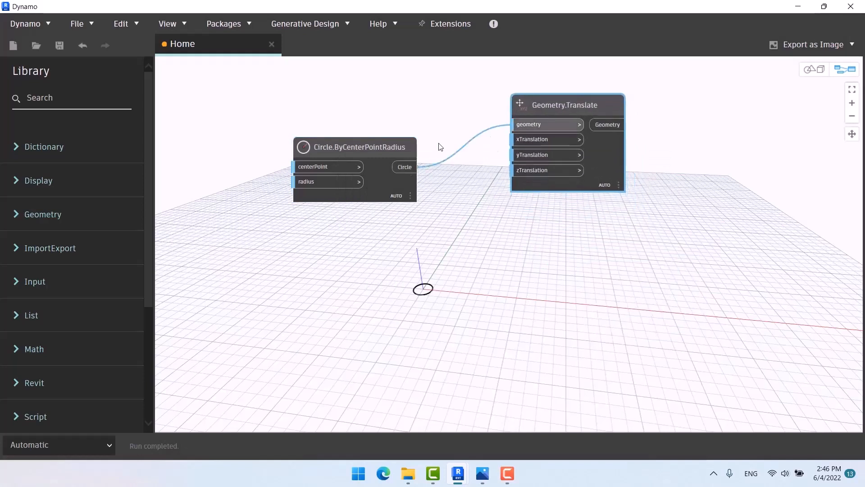
Step: Move the circle node upward and add a Code Block containing 5 below it
drag(356, 147, 374, 93)
click(368, 196)
double_click(368, 196)
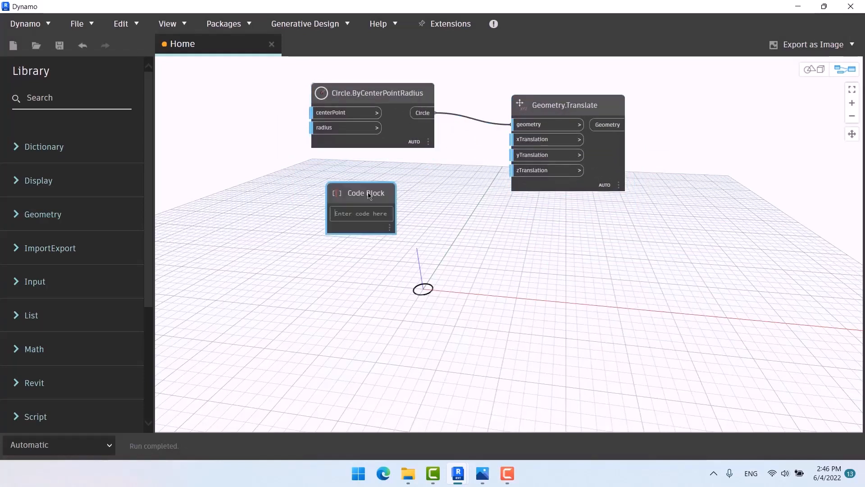
text(5)
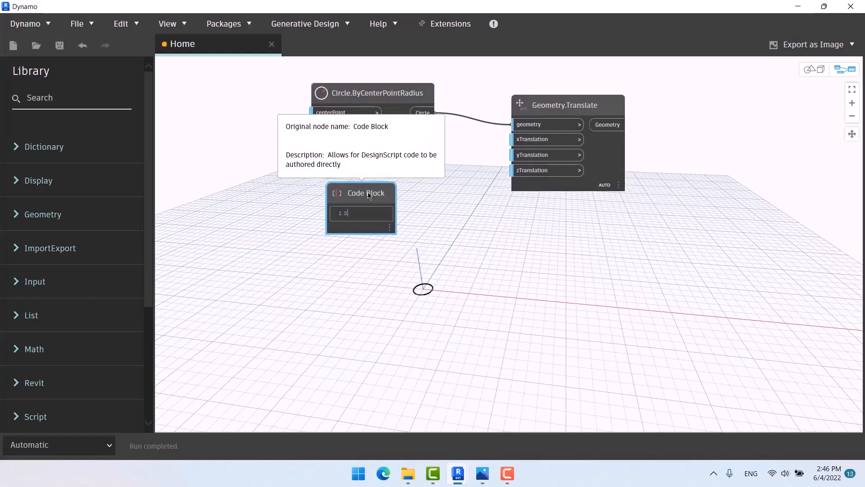
click(420, 218)
Step: Connect the Code Block to the xTranslation and zTranslation inputs of the Geometry.Translate node
click(394, 214)
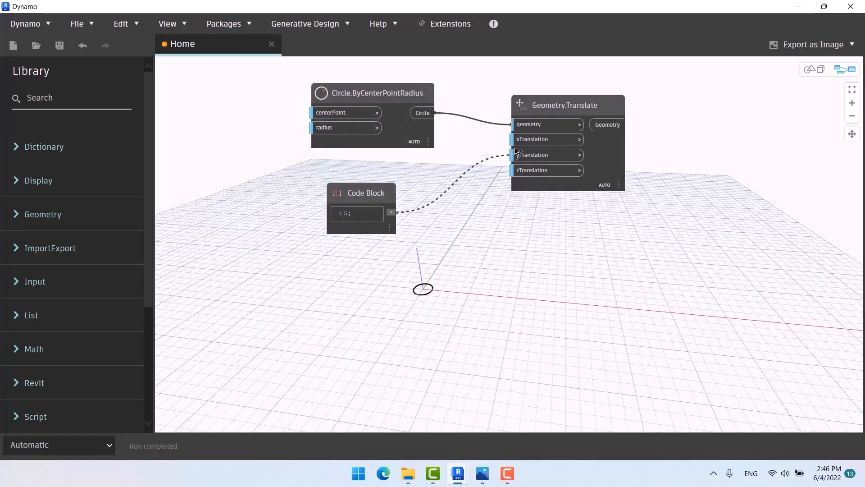
click(525, 143)
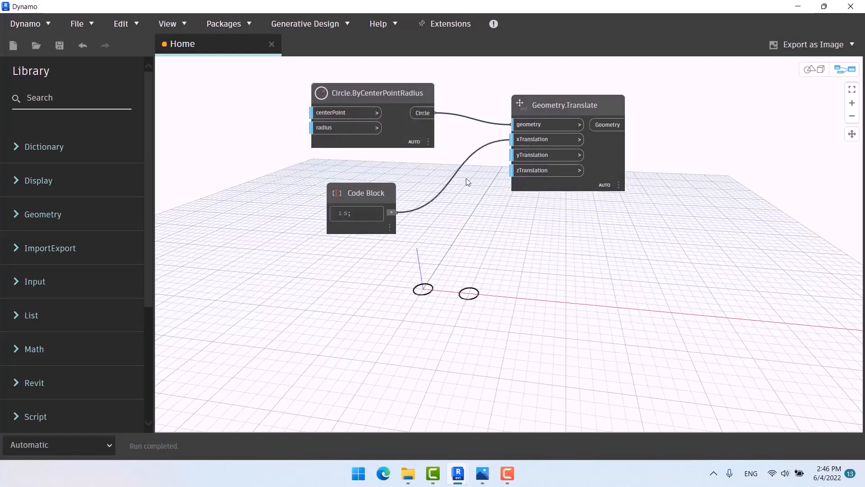
click(391, 212)
click(530, 172)
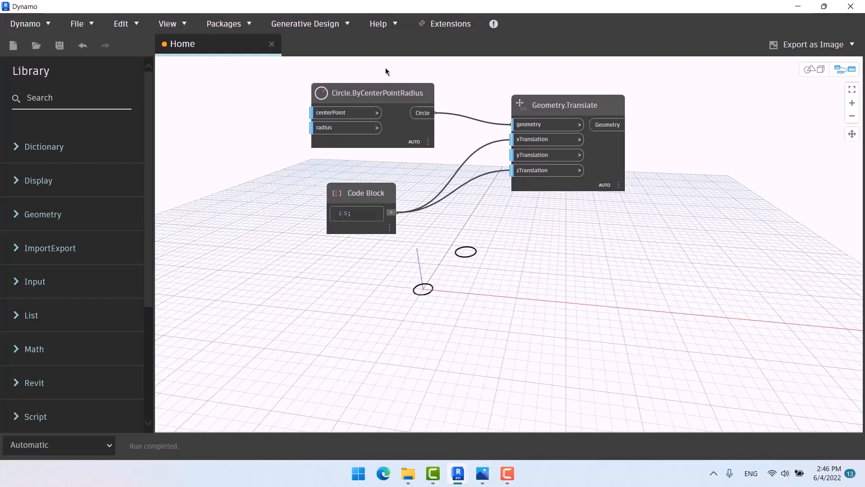
Step: Move the circle node above Geometry.Translate and add a Solid.ByLoft node with only a crossSections input beside them
middle_drag(430, 234, 369, 329)
drag(348, 197, 524, 114)
right_click(722, 164)
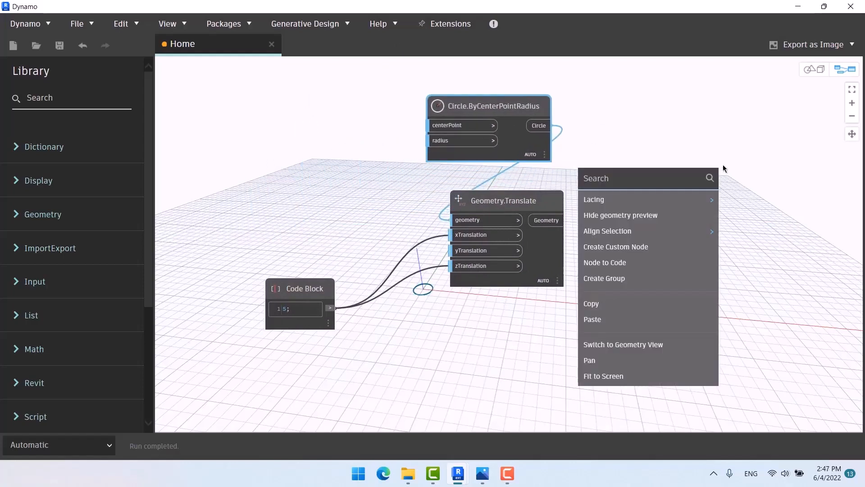
text(loft)
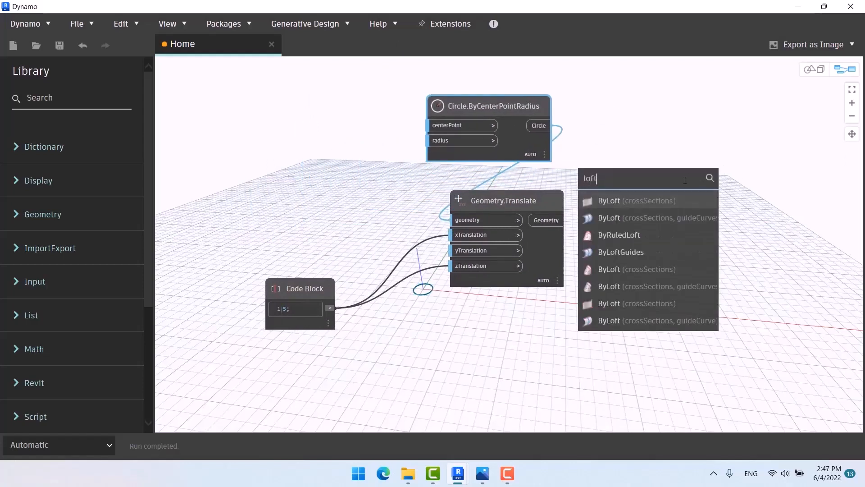
click(656, 271)
drag(703, 288, 744, 151)
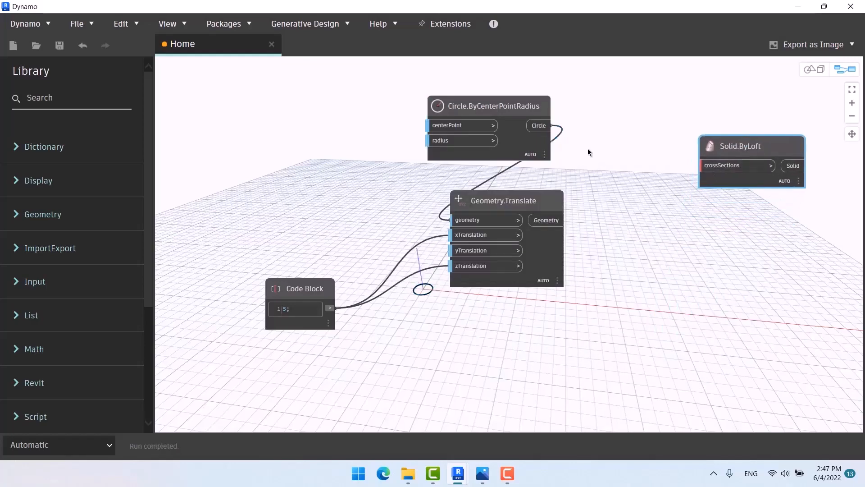
Step: Try connecting both the circle and the translated geometry to the crossSections input of Solid.ByLoft
drag(531, 109, 540, 101)
click(548, 118)
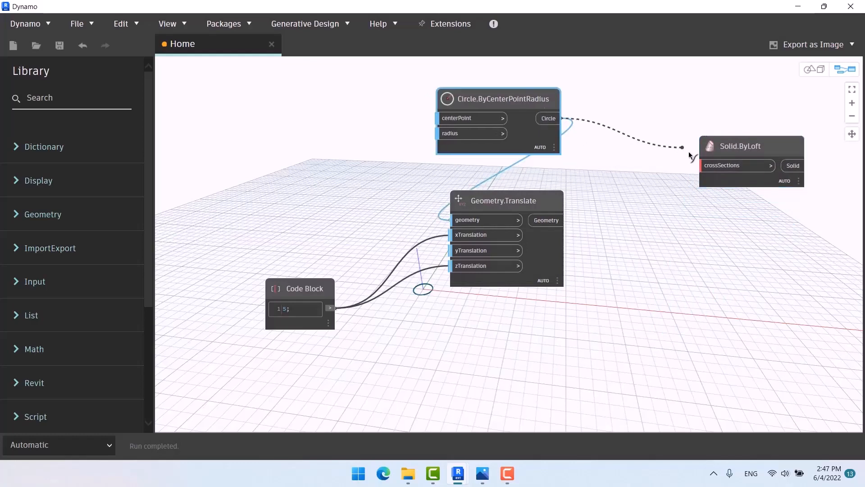
click(703, 166)
click(546, 220)
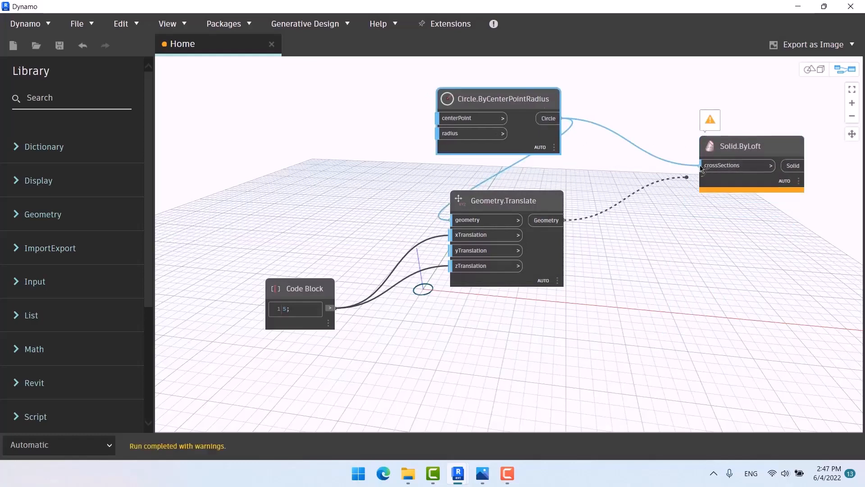
click(702, 166)
scroll(674, 229, down, 3)
middle_drag(647, 256, 522, 208)
click(584, 205)
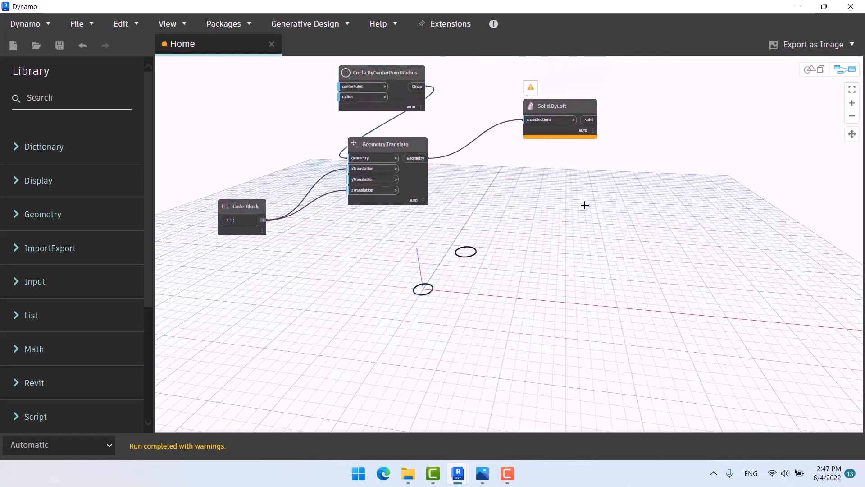
scroll(593, 207, down, 3)
middle_drag(588, 221, 482, 199)
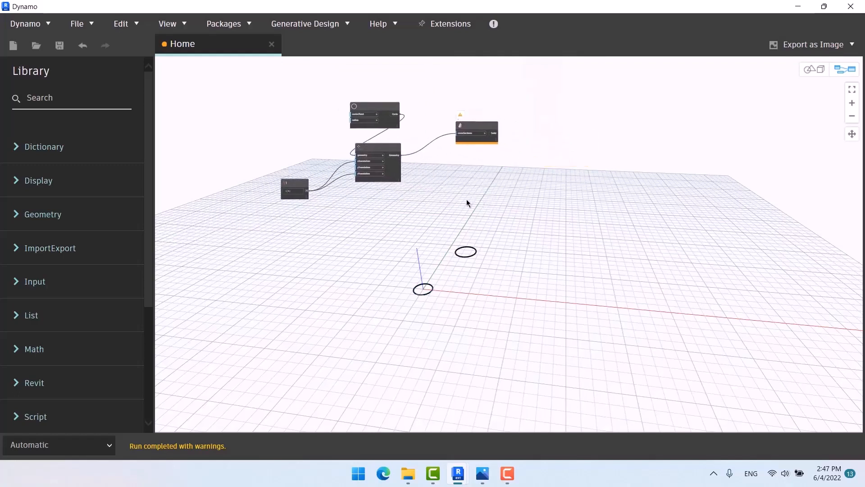
scroll(432, 189, up, 3)
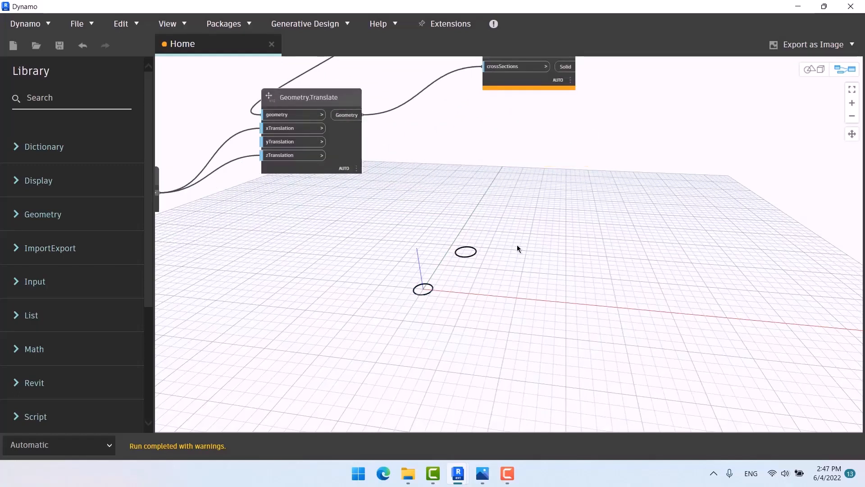
middle_drag(474, 212, 517, 282)
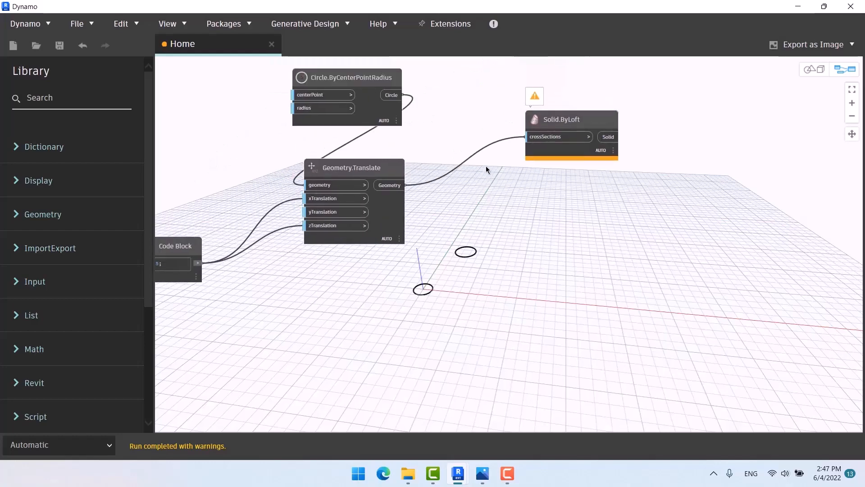
Step: Disconnect the circle from the geometry input of the Geometry.Translate node
mouse_move(377, 87)
middle_drag(521, 169, 634, 182)
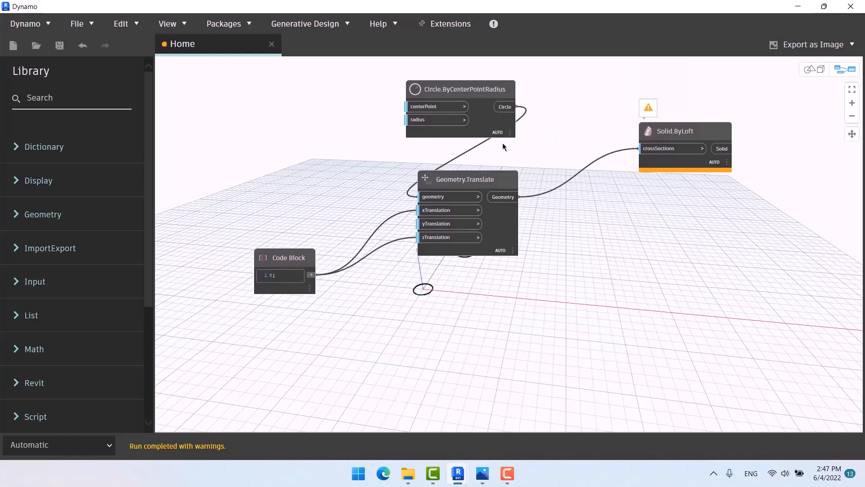
mouse_move(427, 201)
drag(426, 201, 338, 183)
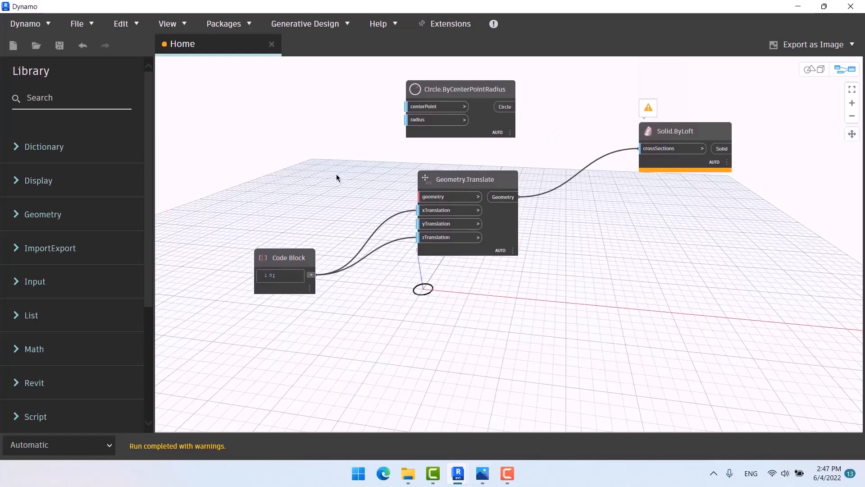
Step: Add a Point.ByCoordinates node beside the circle node and connect its point to the centerPoint input
scroll(334, 172, down, 3)
middle_drag(334, 203, 262, 192)
scroll(237, 140, up, 1)
middle_drag(285, 145, 381, 147)
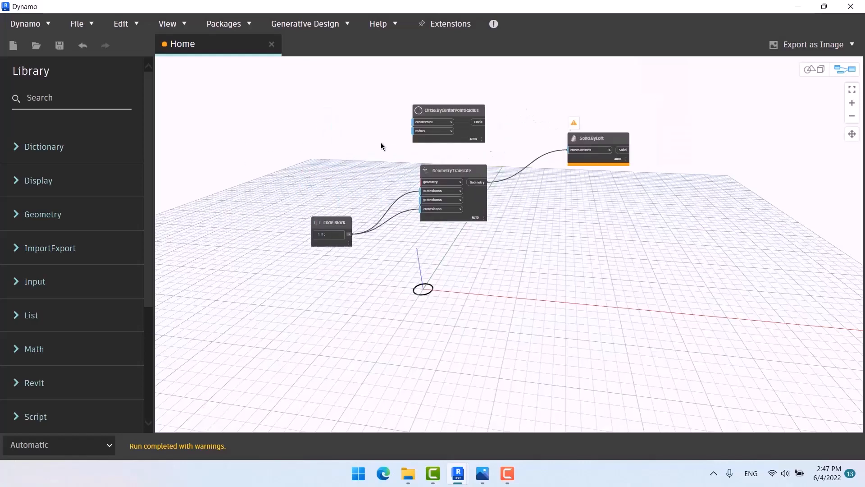
right_click(317, 126)
text(point)
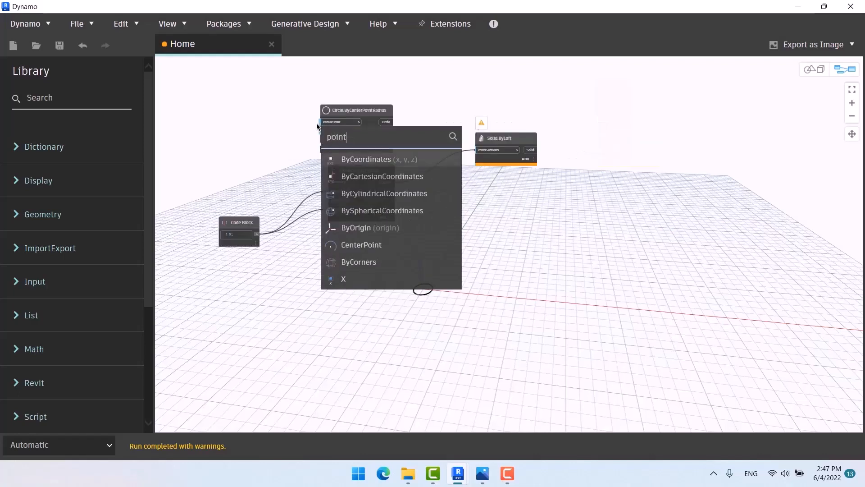
click(371, 160)
scroll(329, 246, up, 1)
middle_drag(328, 247, 435, 247)
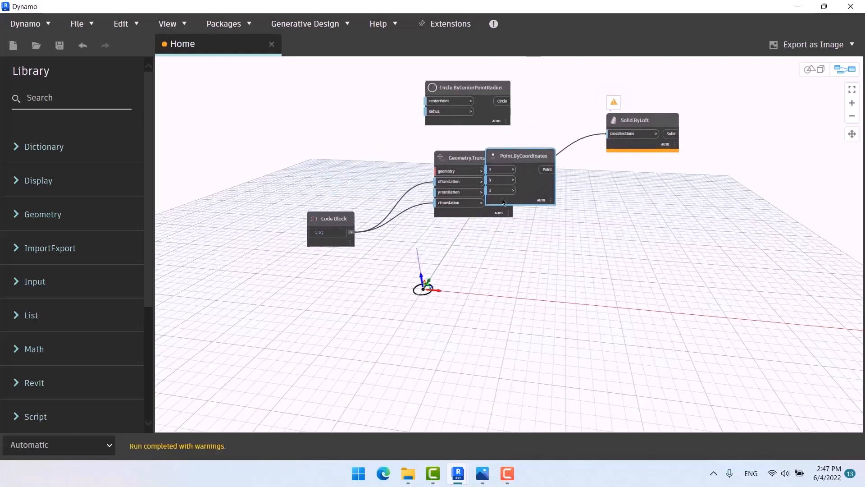
drag(514, 158, 448, 102)
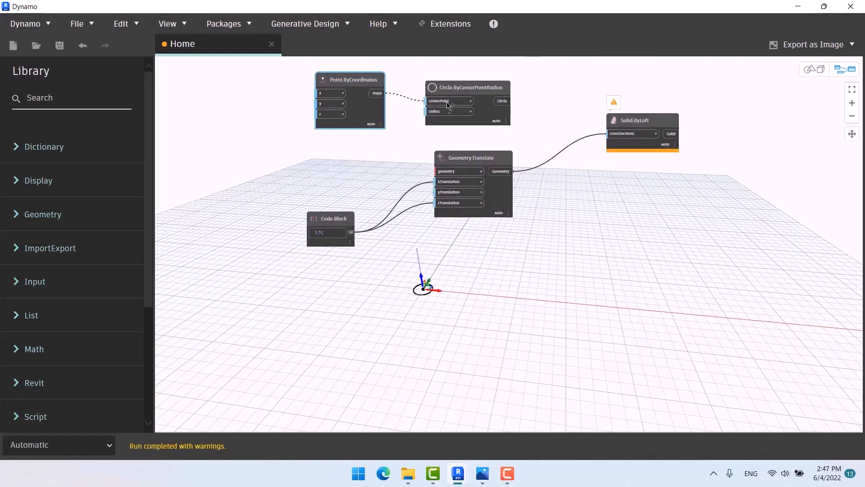
Step: Add a Code Block with the range 0..10..1 and connect it to the z input of Point.ByCoordinates
double_click(233, 132)
text(0)
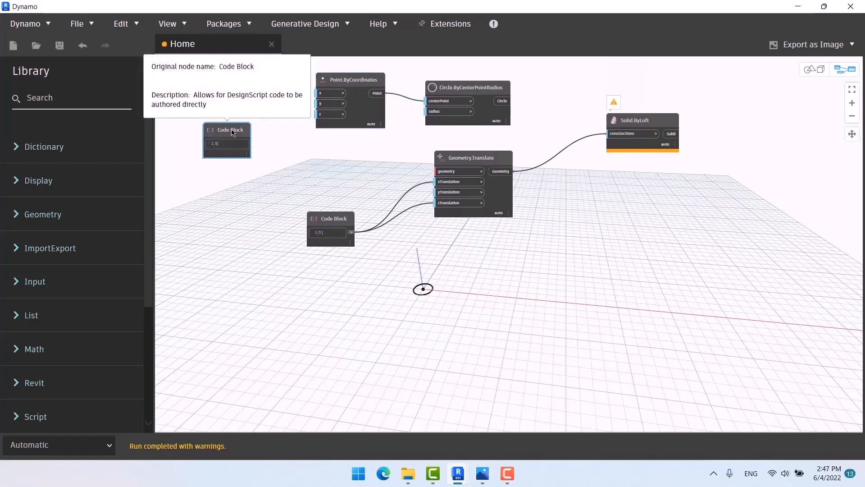
text(..10..1)
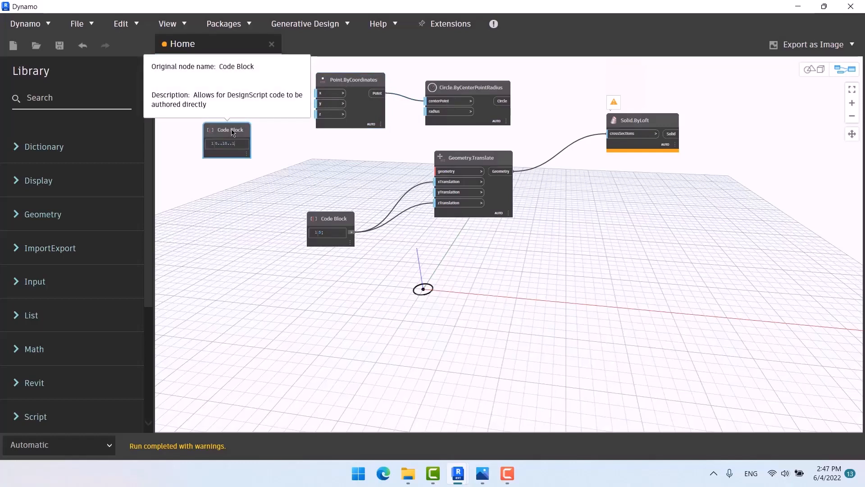
click(266, 148)
drag(247, 143, 319, 114)
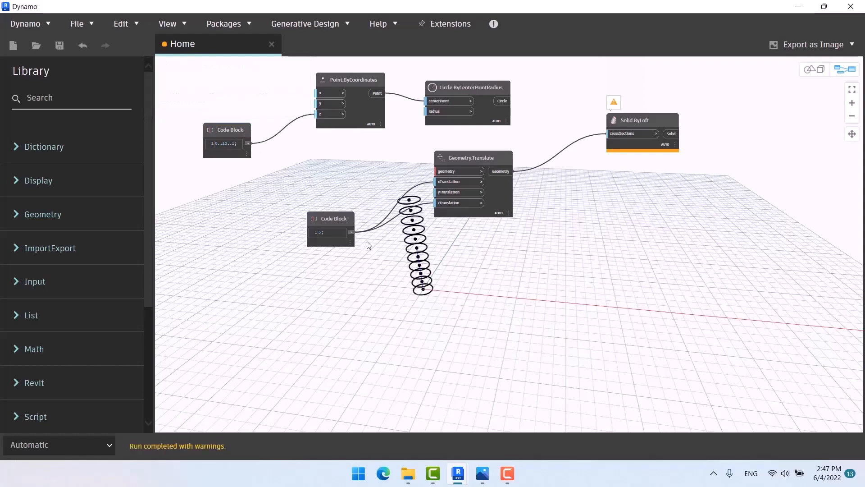
Step: Preview the circle node's output list and connect its Circle output to the crossSections input of Solid.ByLoft
middle_drag(369, 245, 339, 217)
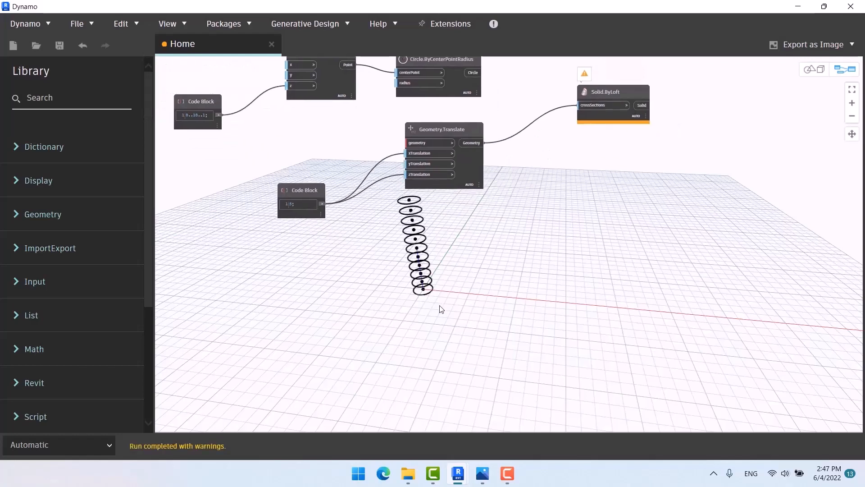
scroll(441, 309, down, 2)
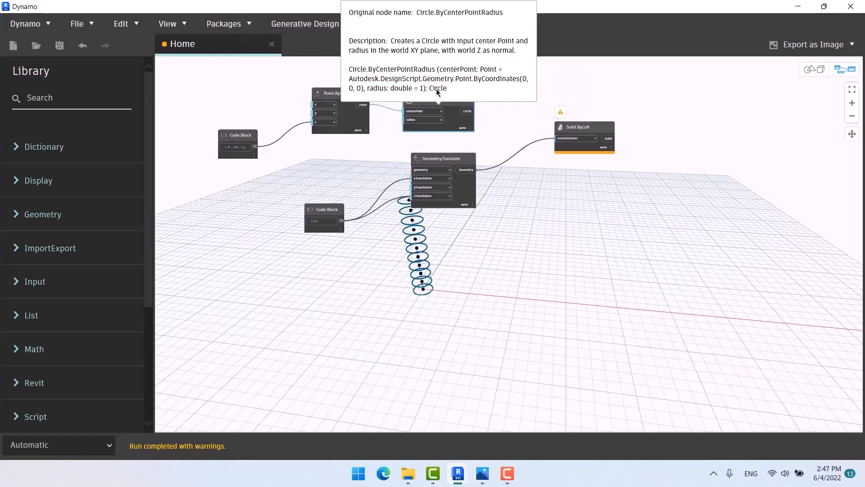
drag(429, 103, 437, 91)
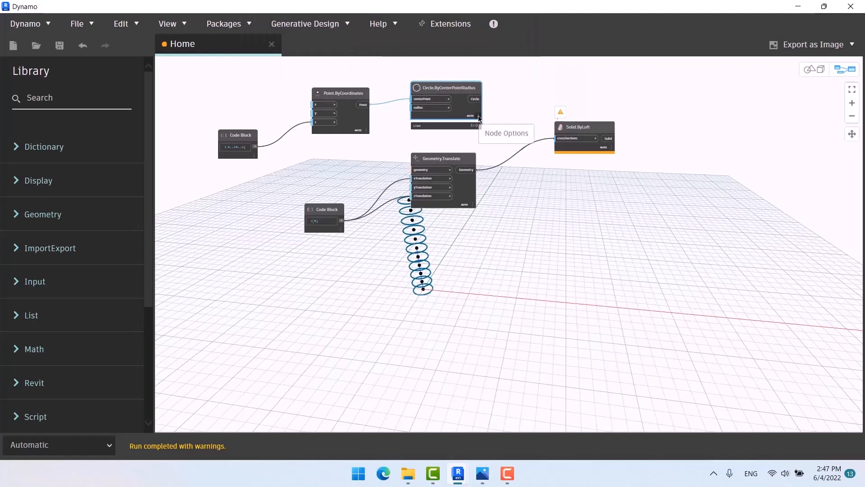
mouse_move(477, 127)
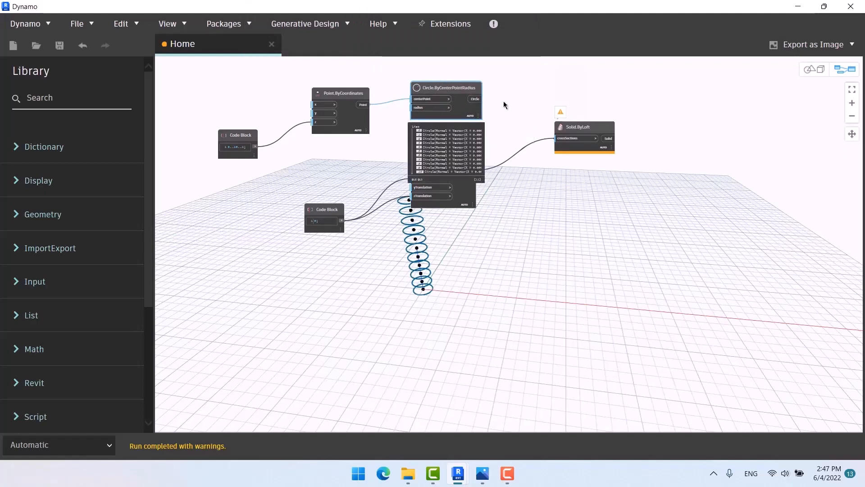
drag(476, 101, 556, 137)
click(560, 216)
mouse_move(477, 127)
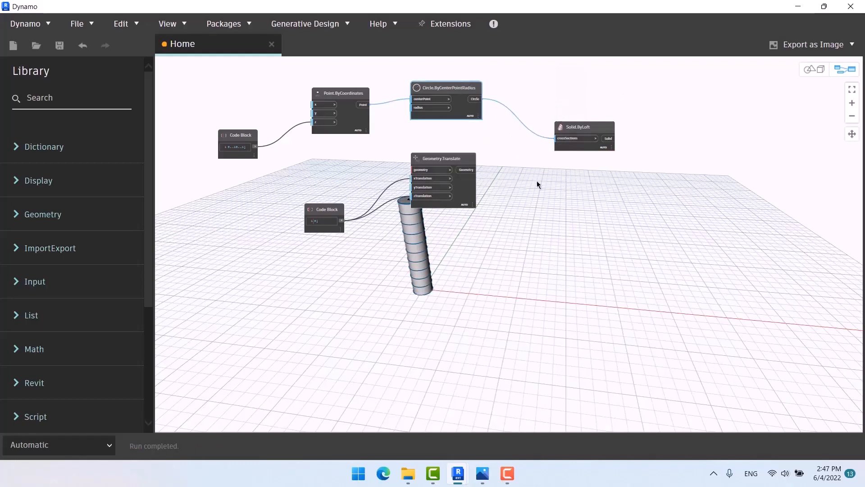
Step: Delete the Point.ByCoordinates node with its range Code Block and disconnect the circle from Solid.ByLoft
drag(343, 78, 205, 171)
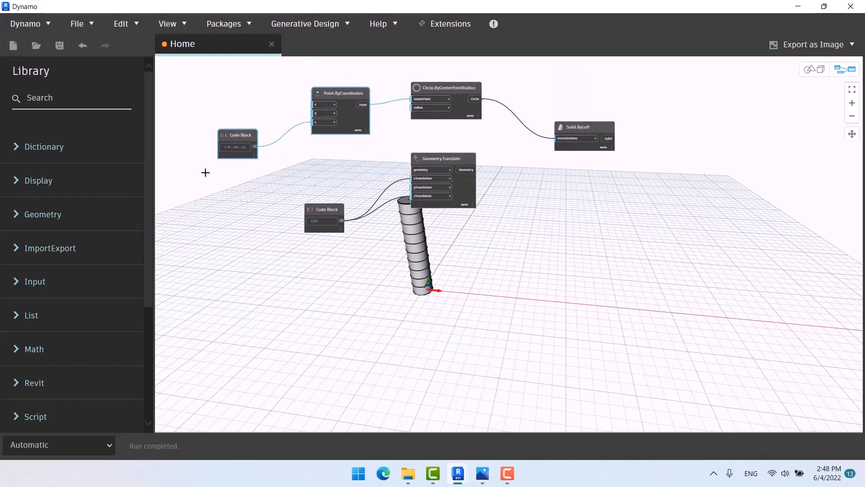
key(Delete)
click(451, 88)
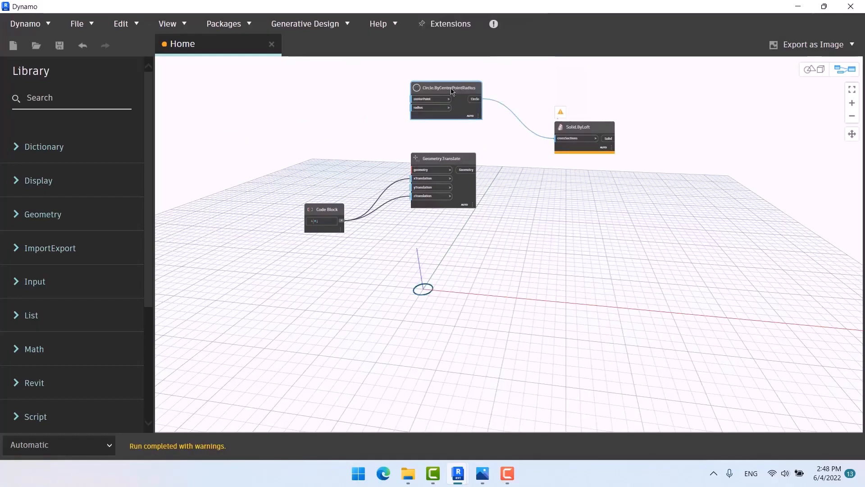
click(462, 163)
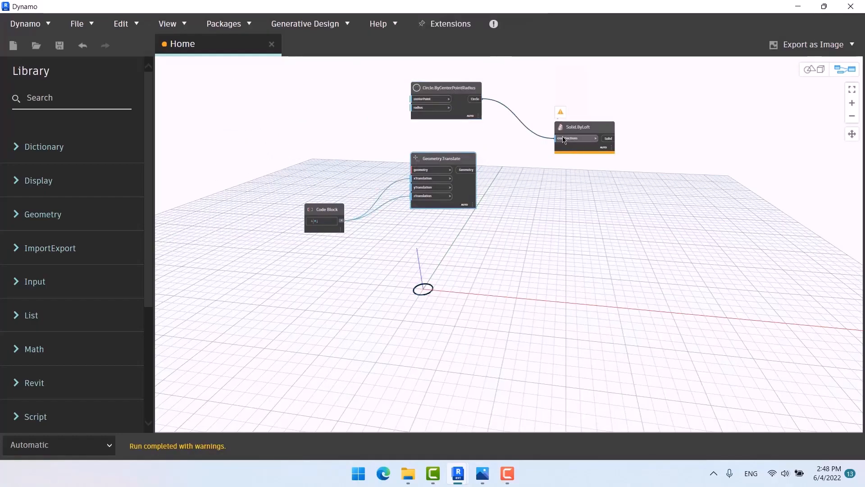
drag(556, 138, 524, 137)
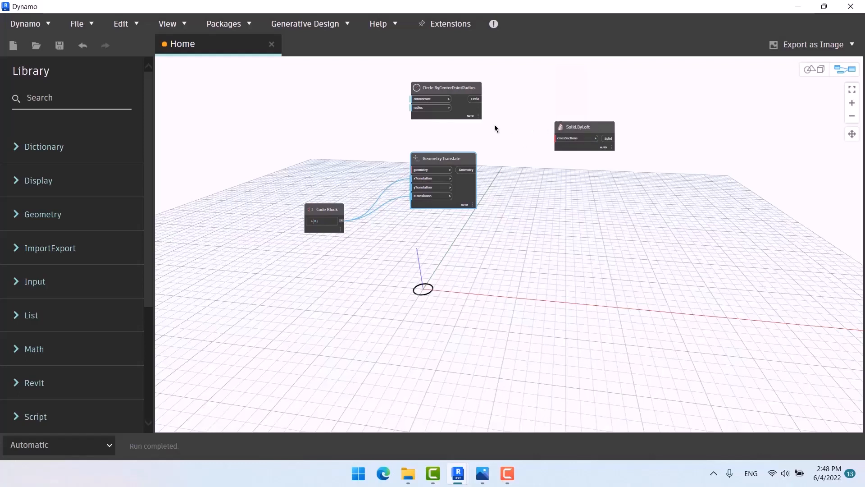
Step: Connect the circle to the geometry input of the Geometry.Translate node again
middle_drag(468, 241, 412, 230)
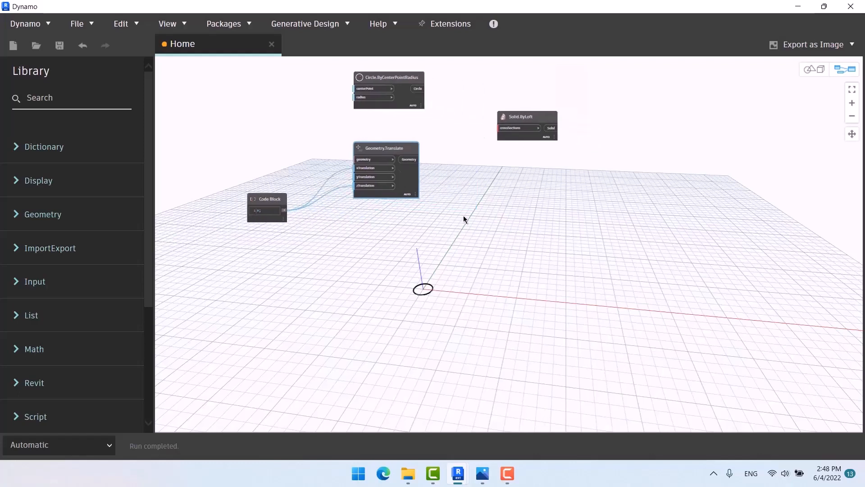
click(384, 104)
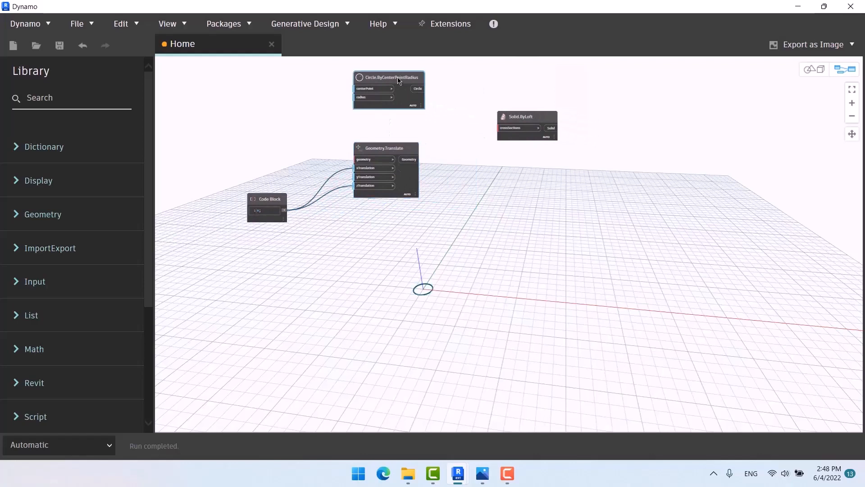
drag(418, 89, 356, 159)
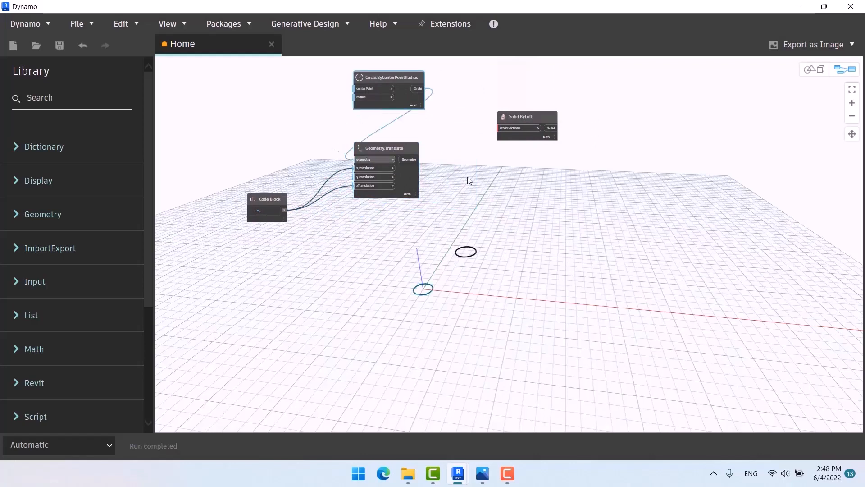
Step: Move the Solid.ByLoft node farther from the Circle and Geometry.Translate nodes to make room for another node between them
click(403, 147)
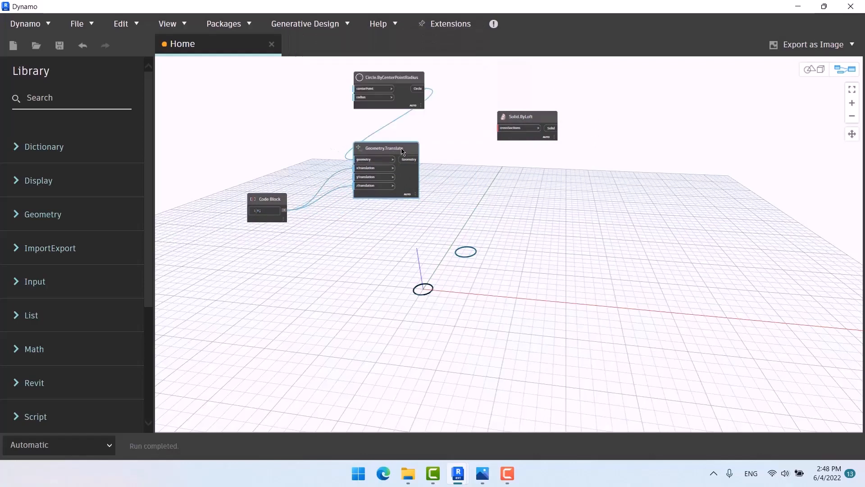
click(532, 117)
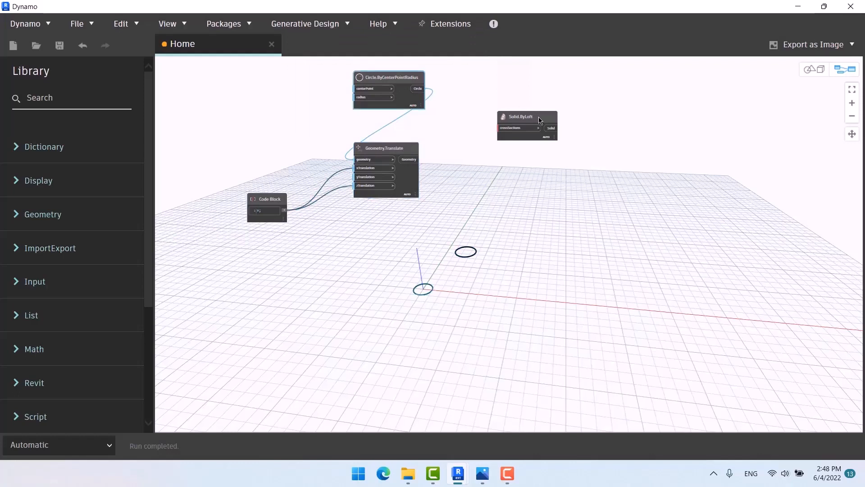
drag(540, 118, 613, 117)
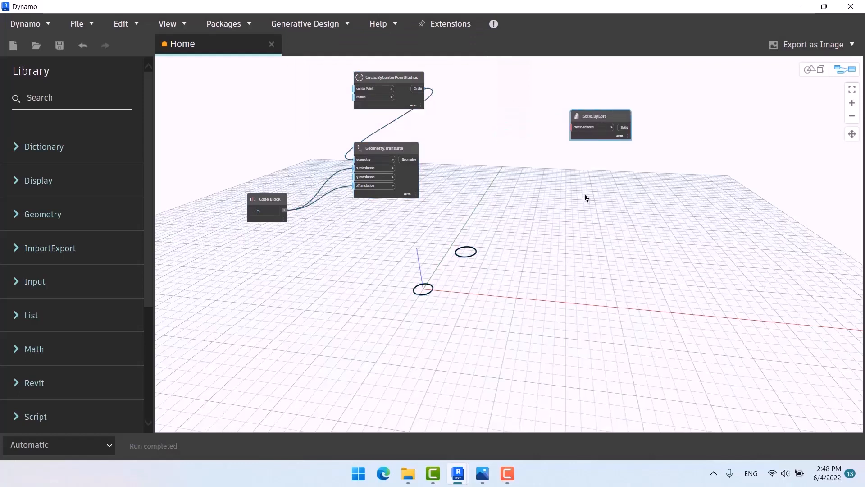
scroll(493, 156, up, 3)
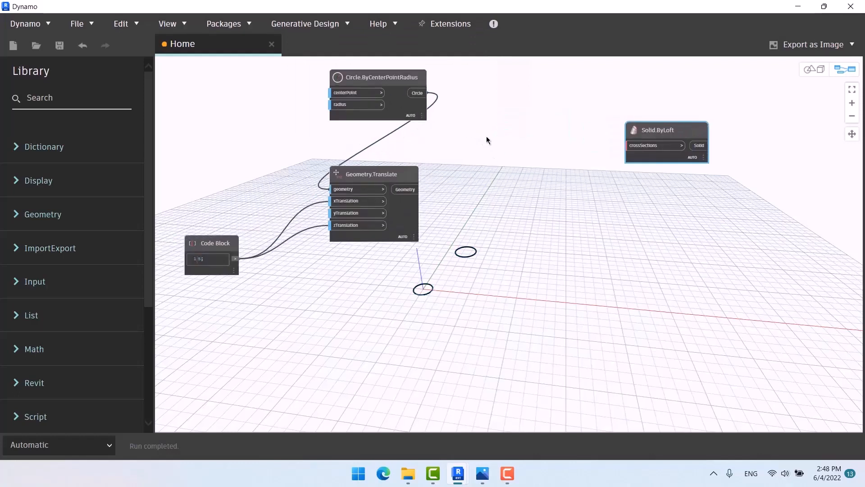
right_click(537, 164)
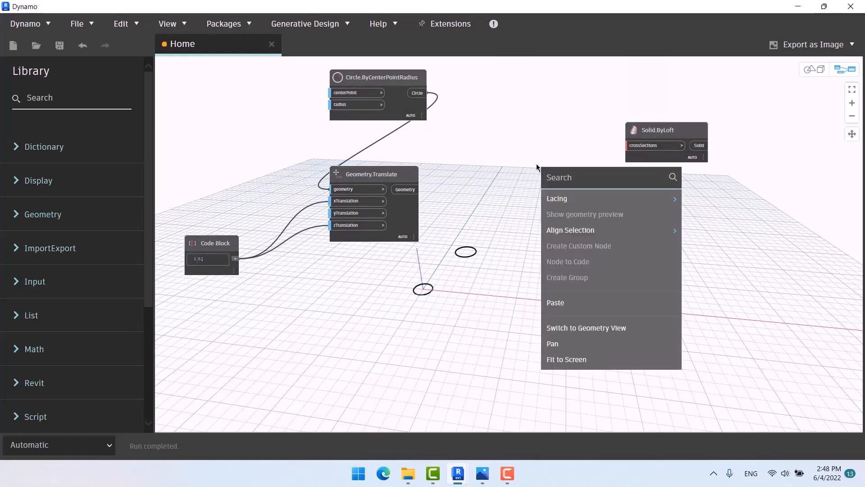
text(list)
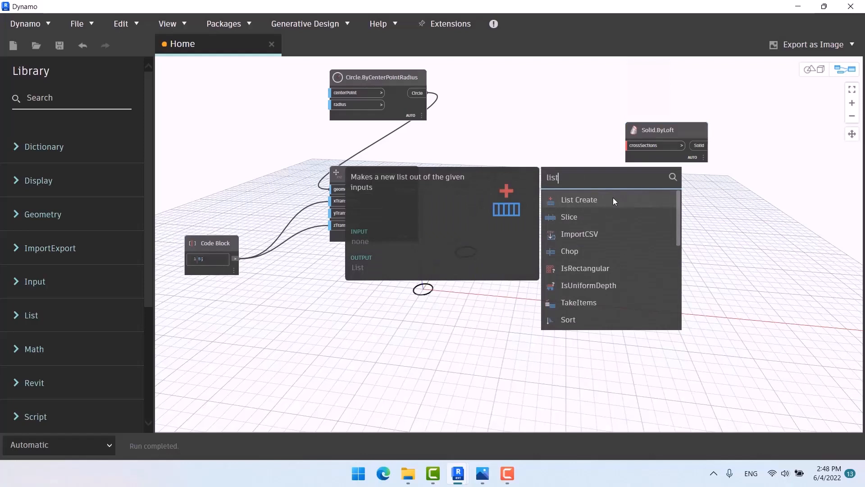
click(508, 178)
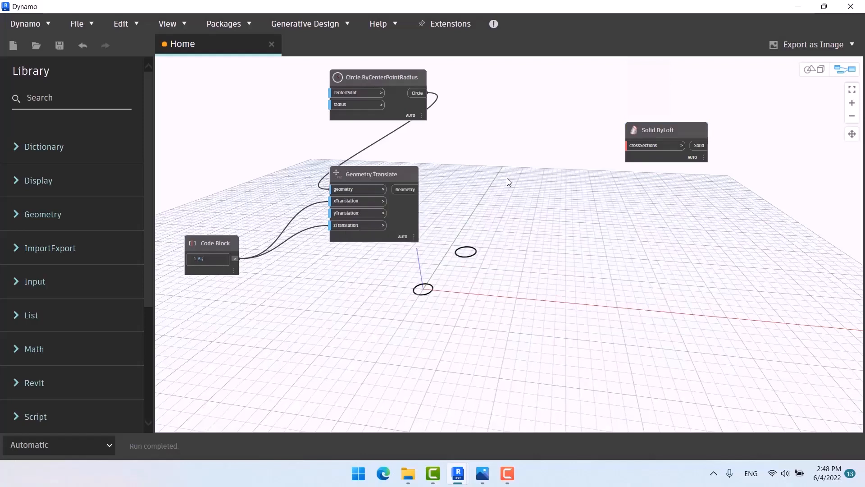
right_click(507, 180)
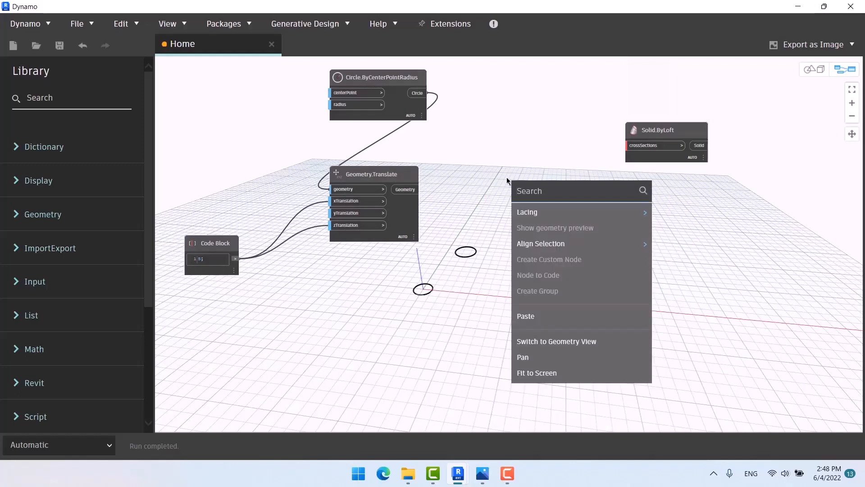
text(creat)
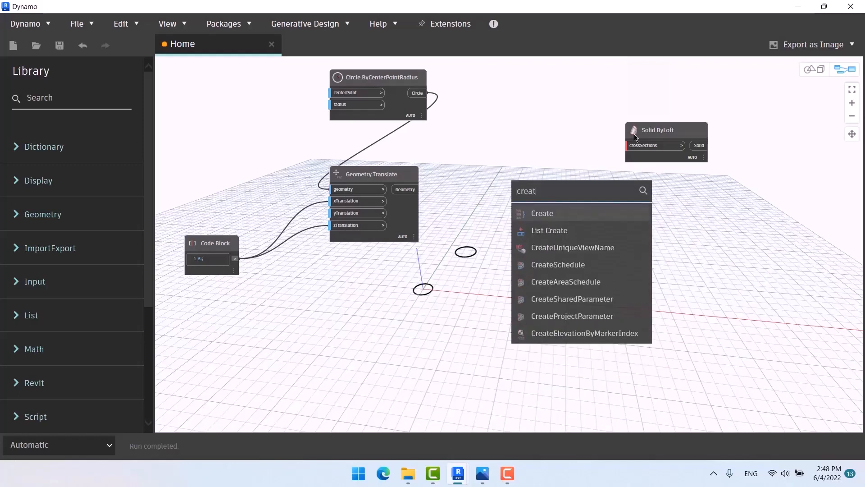
mouse_move(564, 214)
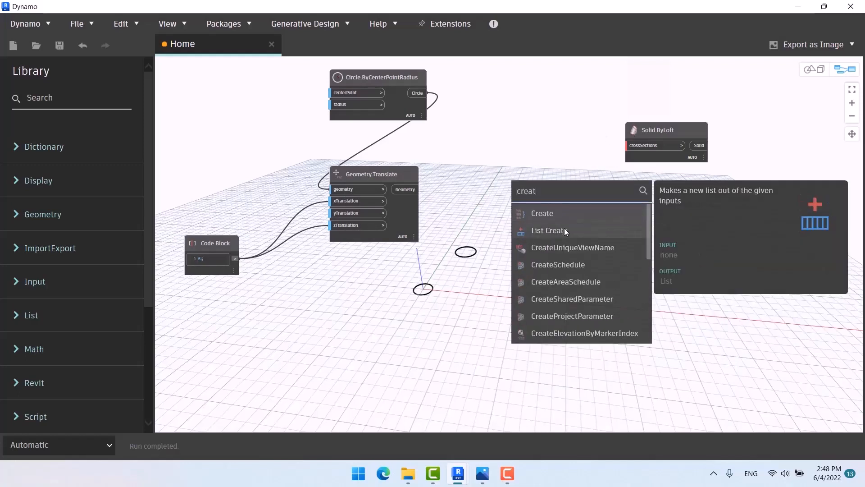
click(491, 193)
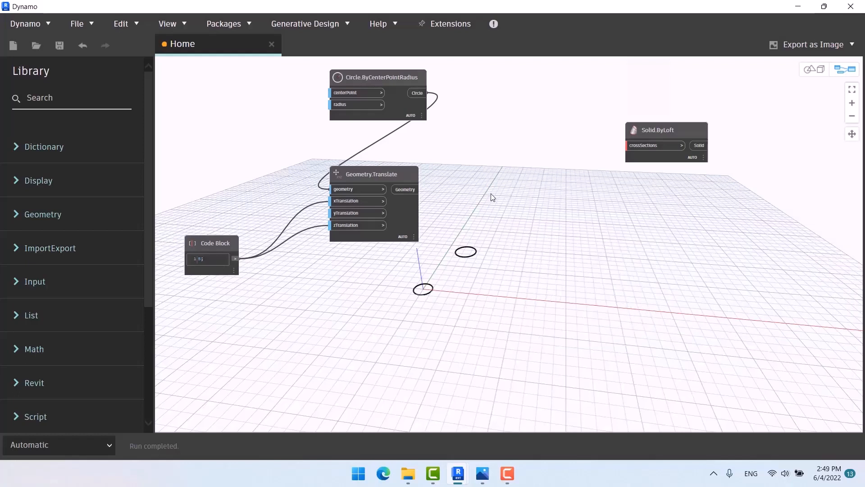
Step: Add a List Create node and place it between the Circle and Geometry.Translate nodes and Solid.ByLoft
right_click(490, 194)
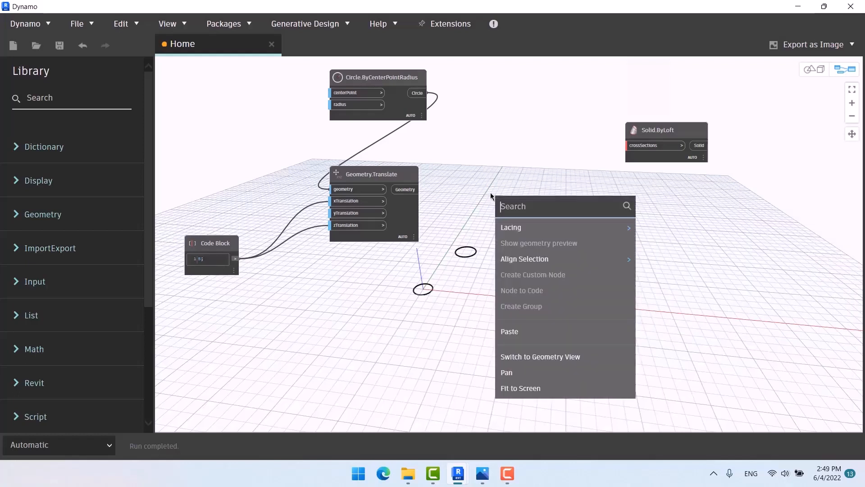
text(list)
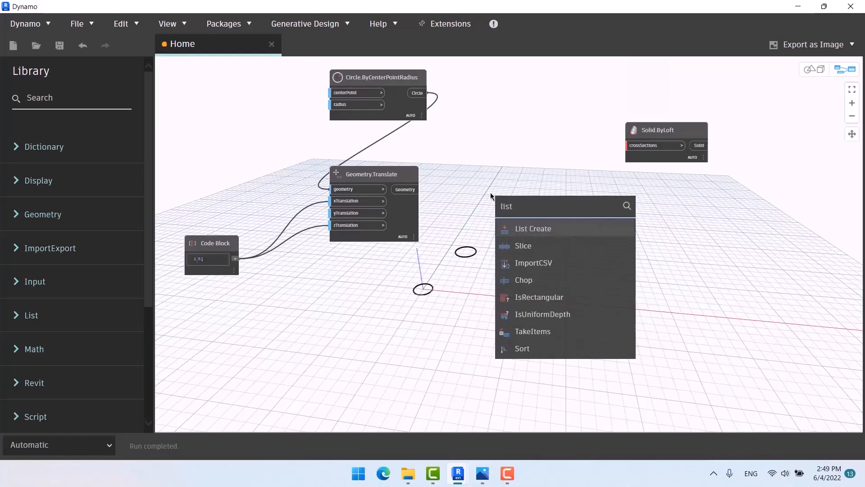
click(533, 231)
scroll(499, 151, up, 3)
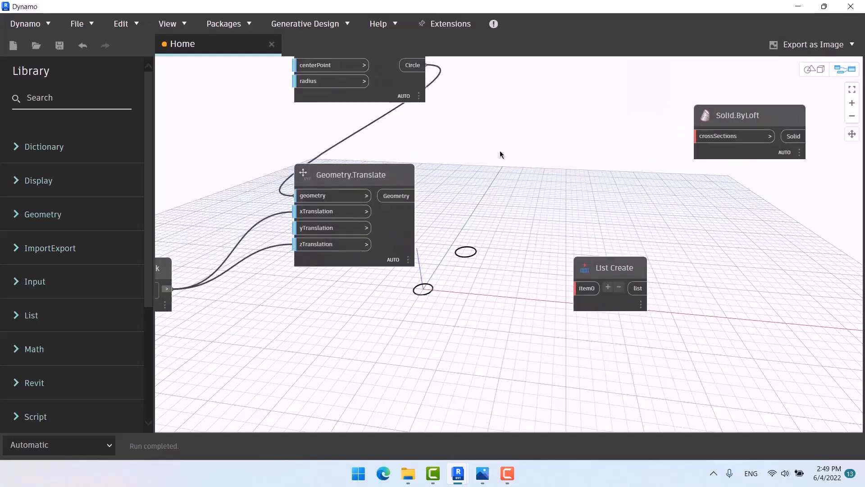
drag(635, 338, 570, 180)
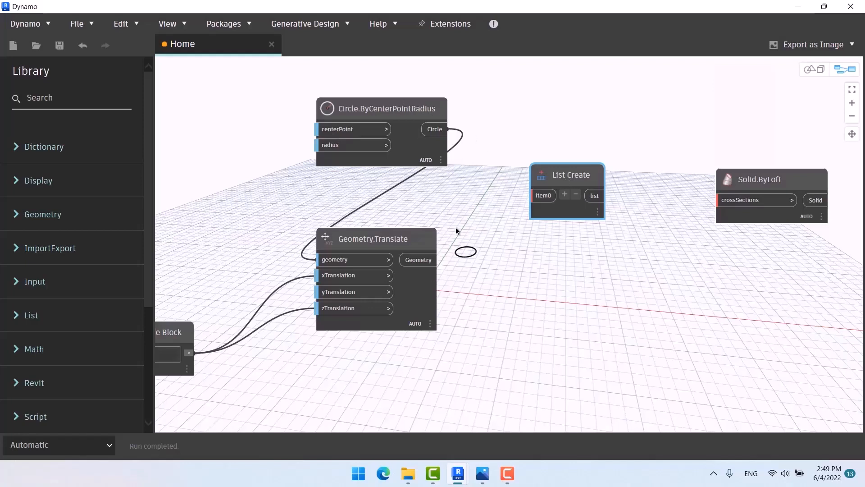
Step: Add a second input to List Create and connect Circle to item0 and the translated Geometry to item1
mouse_move(421, 260)
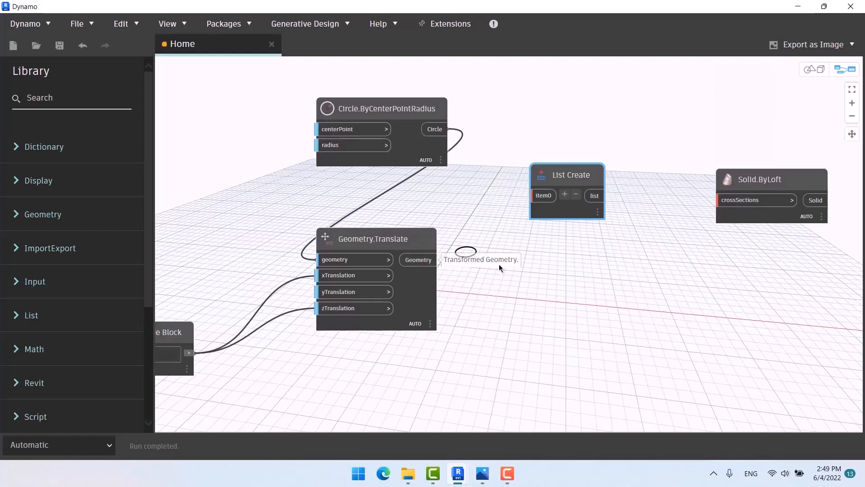
click(565, 195)
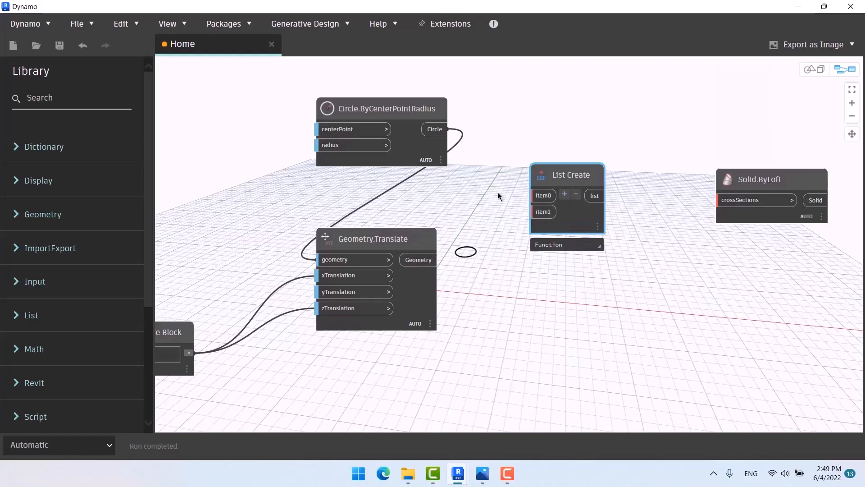
click(436, 130)
click(538, 195)
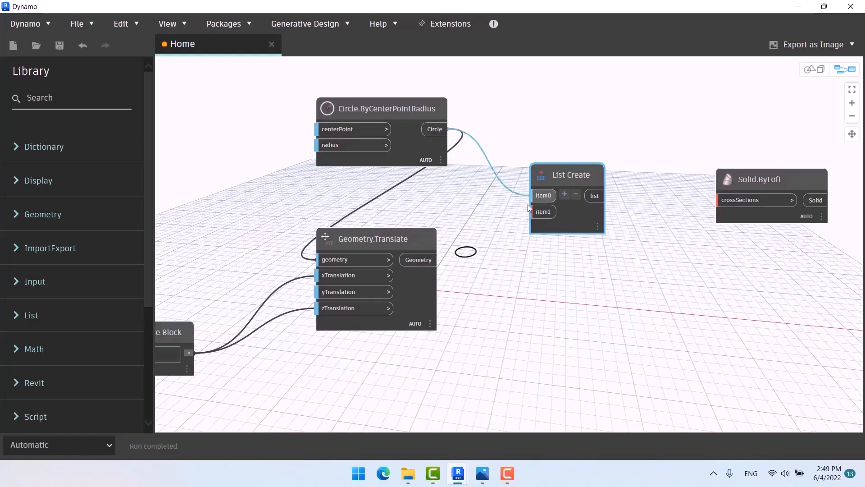
click(418, 260)
click(543, 211)
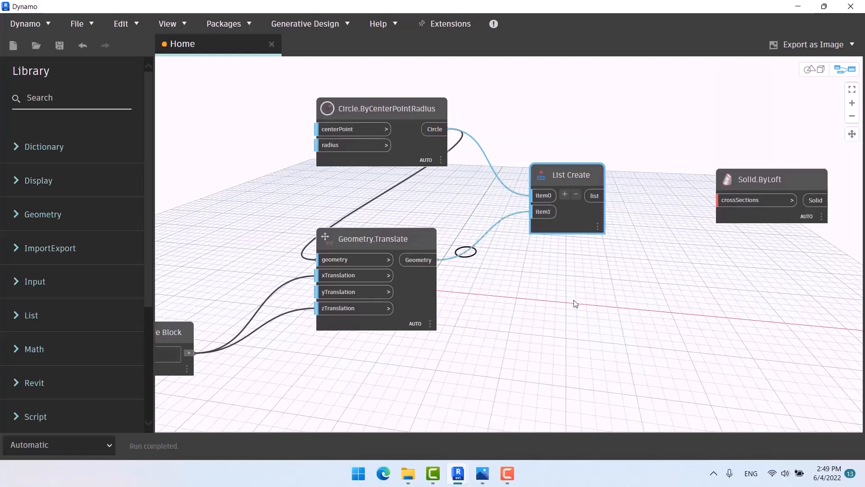
click(411, 111)
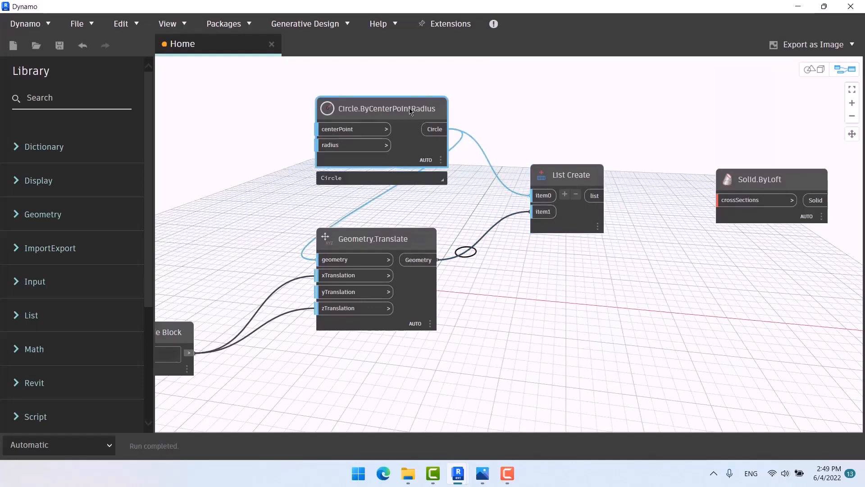
drag(411, 111, 401, 94)
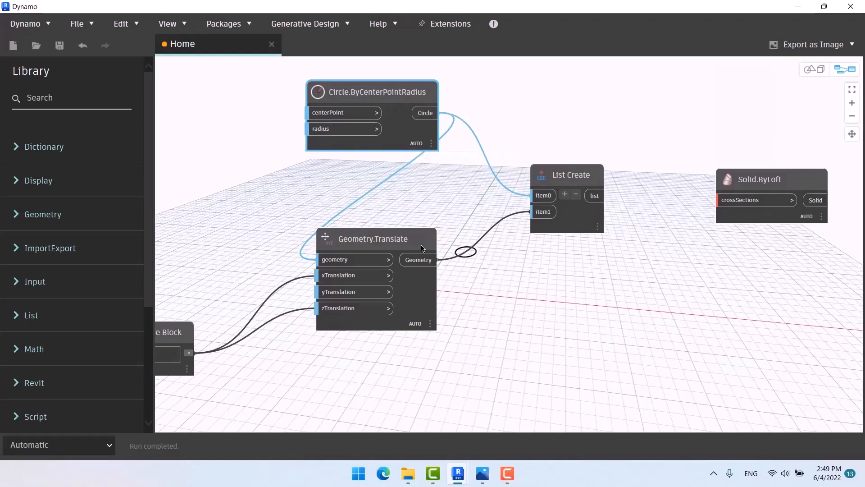
Step: Shift the Solid.ByLoft node slightly and connect the list output of List Create to its crossSections input
mouse_move(422, 247)
mouse_move(595, 228)
middle_drag(582, 348, 552, 307)
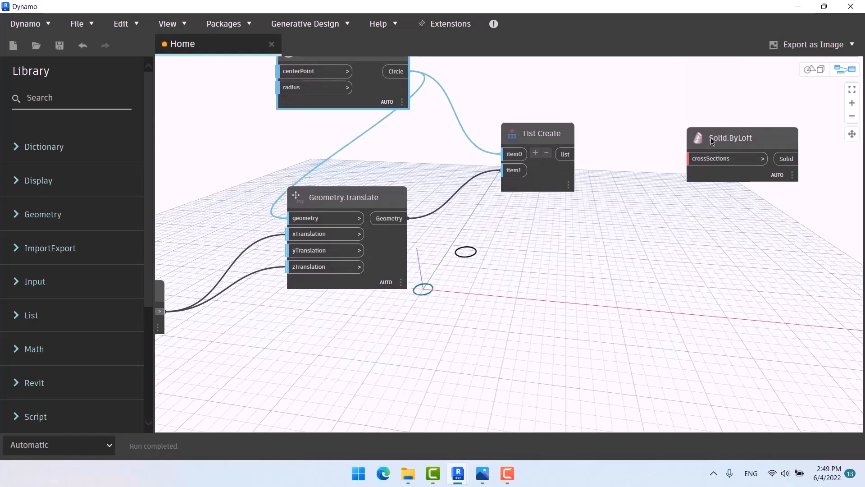
drag(718, 139, 715, 122)
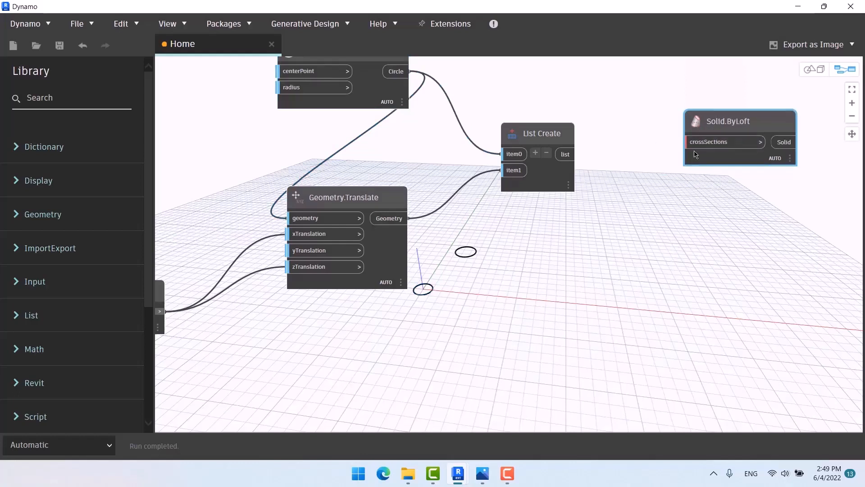
click(566, 154)
click(701, 142)
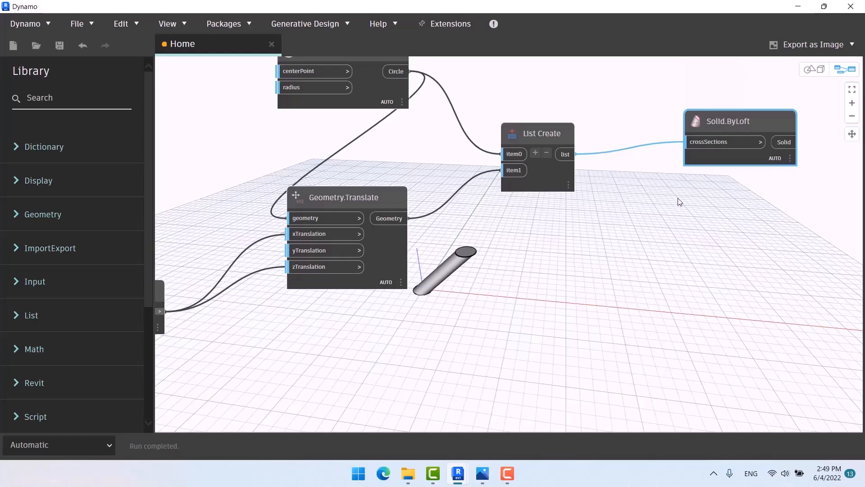
Step: Delete all nodes of the loft example from the workspace
scroll(679, 198, down, 3)
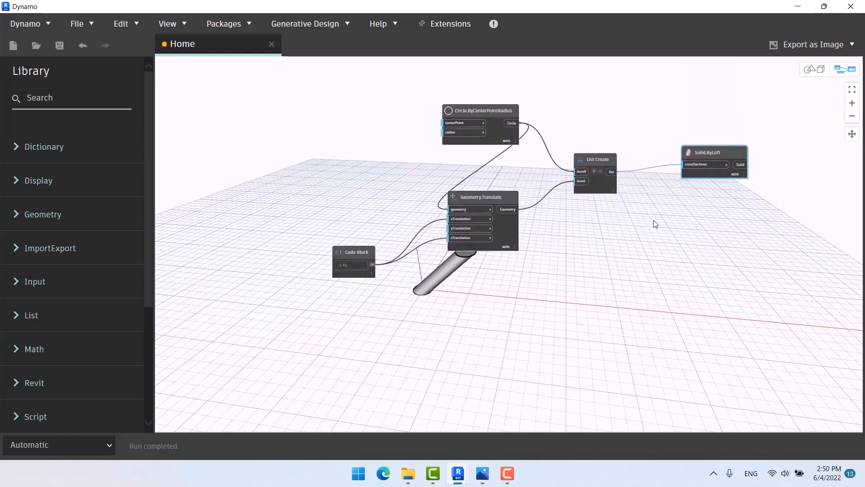
drag(757, 77, 288, 307)
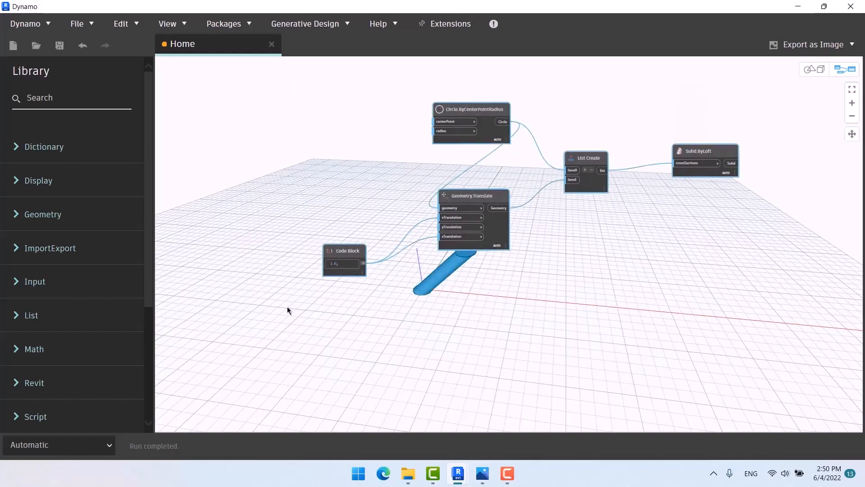
key(Delete)
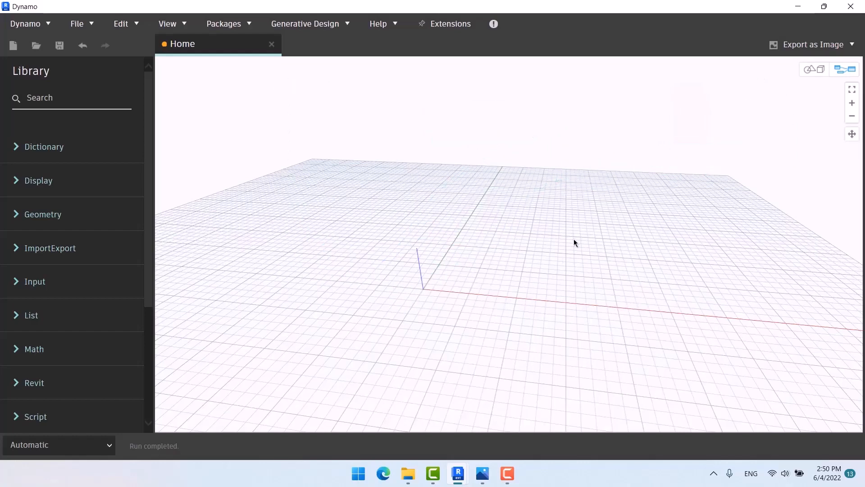
Step: Close the open image and view S02-05-Loft-list.jpg from the S02-05 subfolder of S02's تصاویر حین تدریس folder
click(482, 473)
click(853, 7)
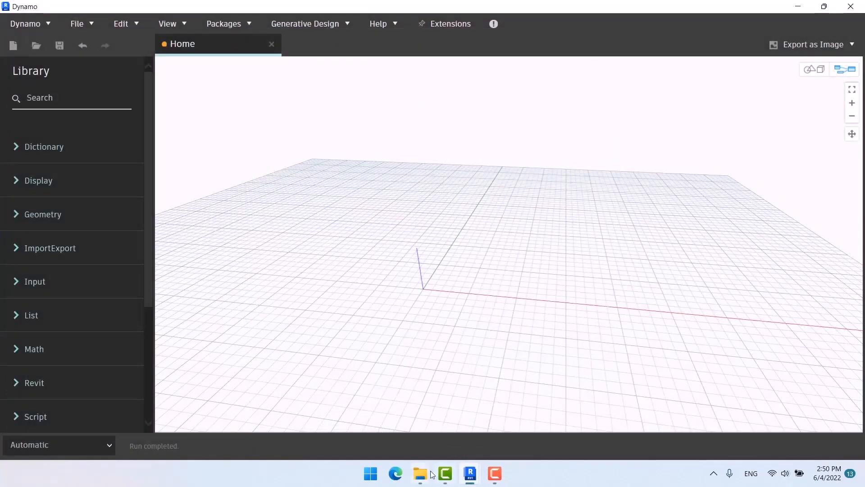
mouse_move(419, 473)
click(379, 412)
click(603, 286)
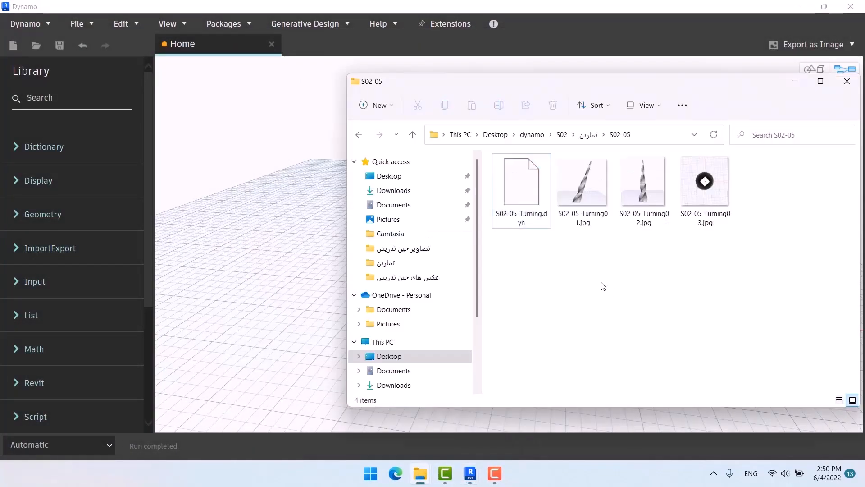
key(alt+Up)
key(alt+Up)
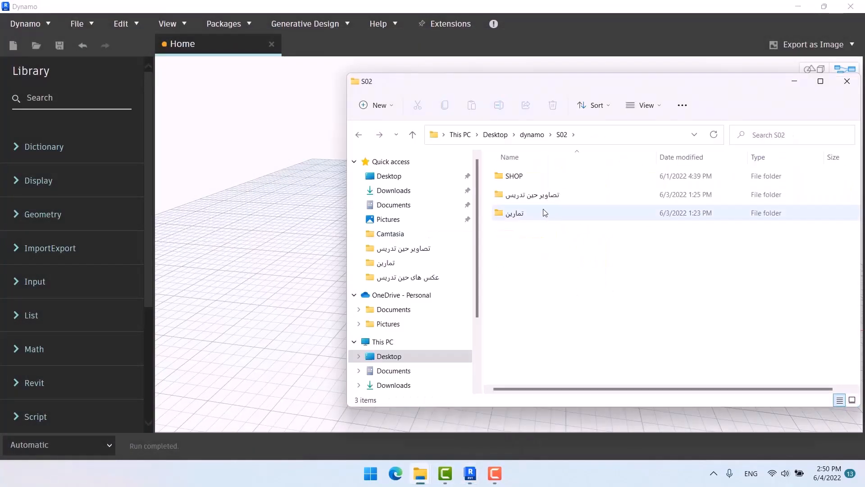
double_click(534, 194)
double_click(588, 191)
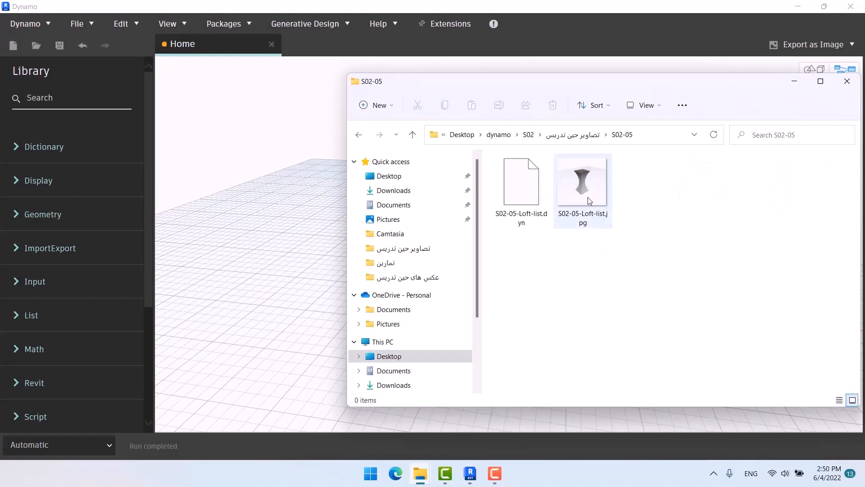
double_click(581, 183)
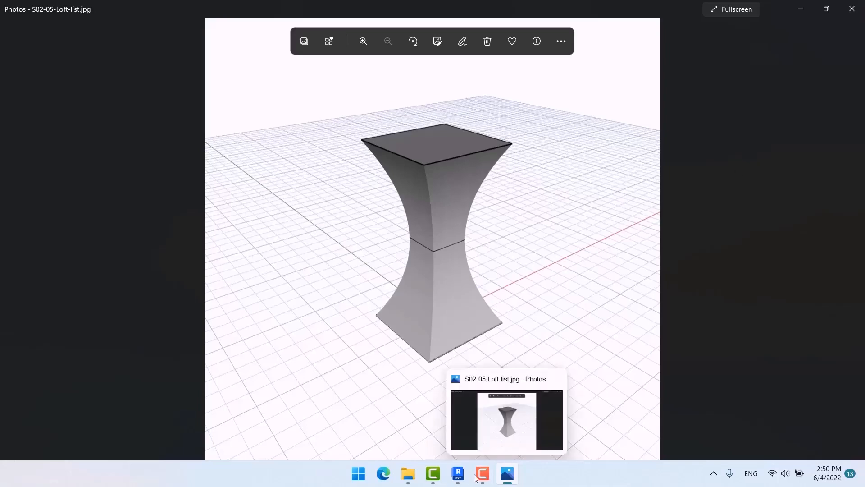
Step: Switch back to Dynamo and add a Rectangle.ByWidthLength node with plane, width and length inputs to the empty workspace
mouse_move(459, 471)
click(503, 431)
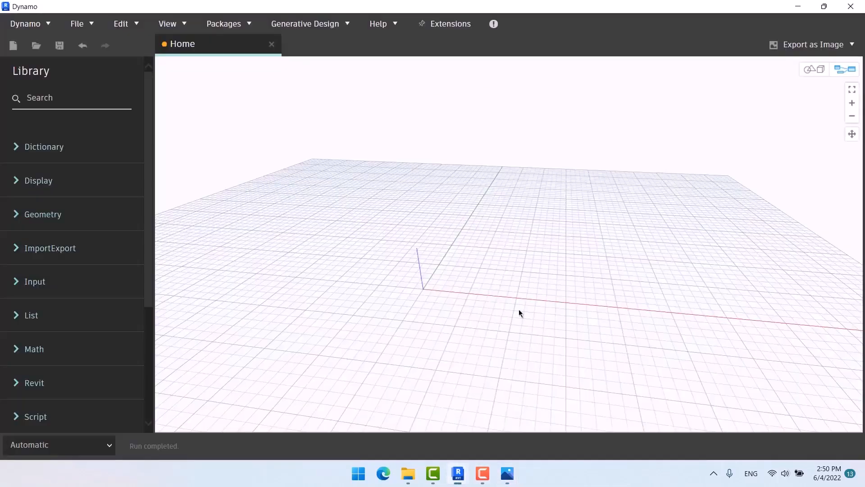
right_click(518, 195)
text(rec)
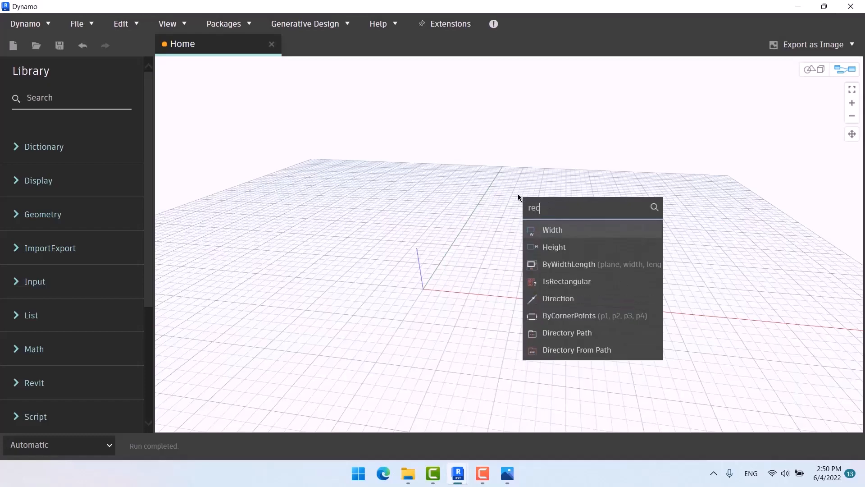
click(623, 266)
drag(638, 270, 469, 156)
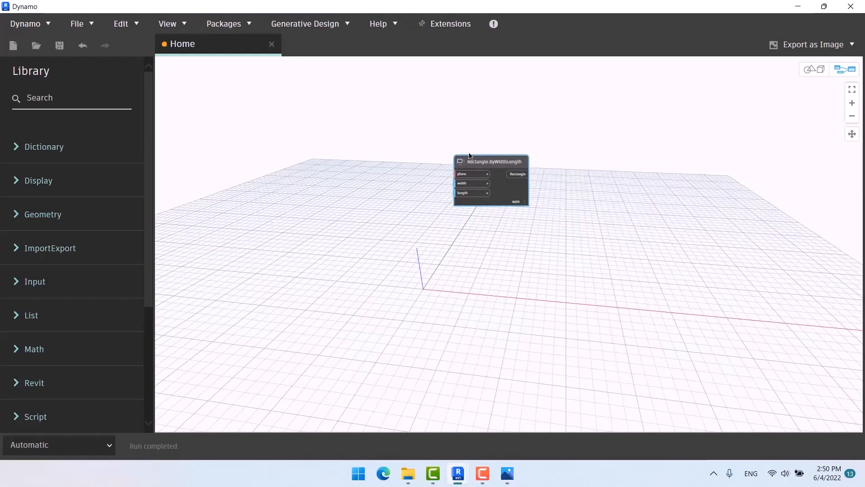
Step: Add a Plane.XY node and connect its Plane output to the plane input of Rectangle.ByWidthLength
scroll(469, 155, up, 3)
right_click(346, 172)
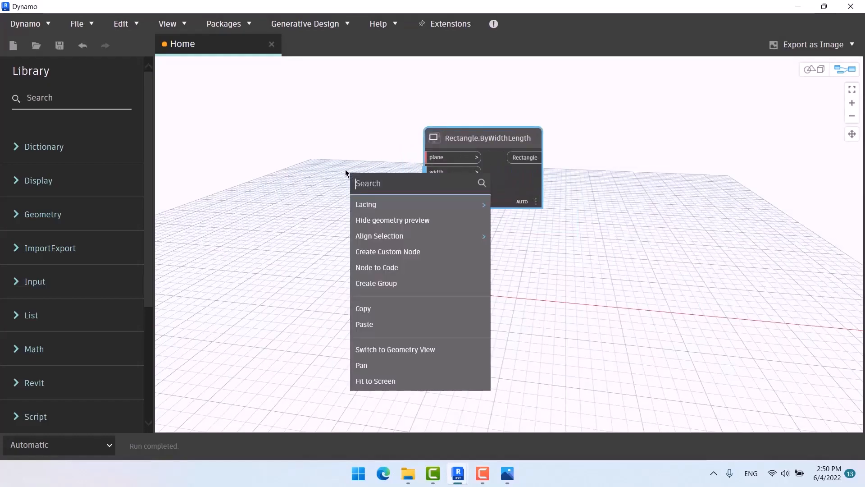
text(xy)
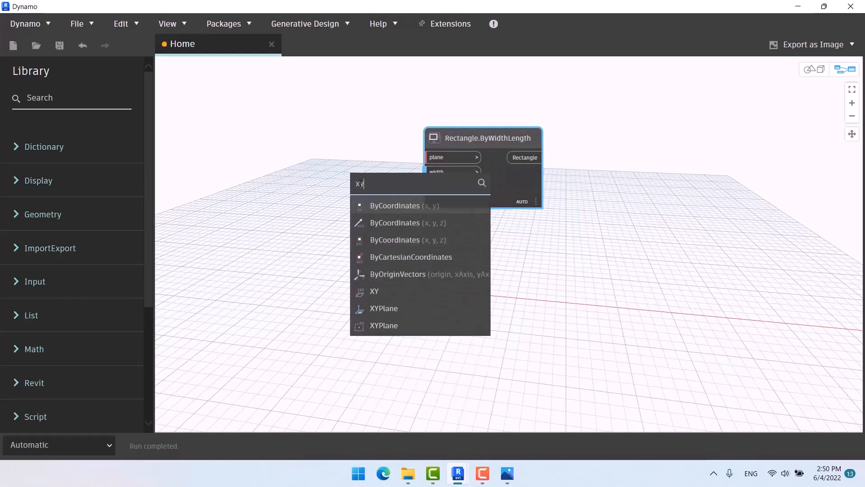
click(387, 292)
drag(419, 307, 344, 107)
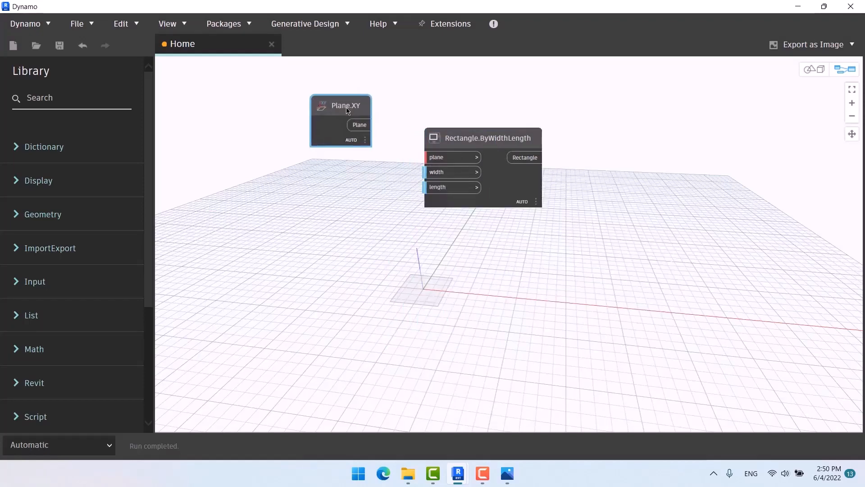
click(360, 126)
click(438, 158)
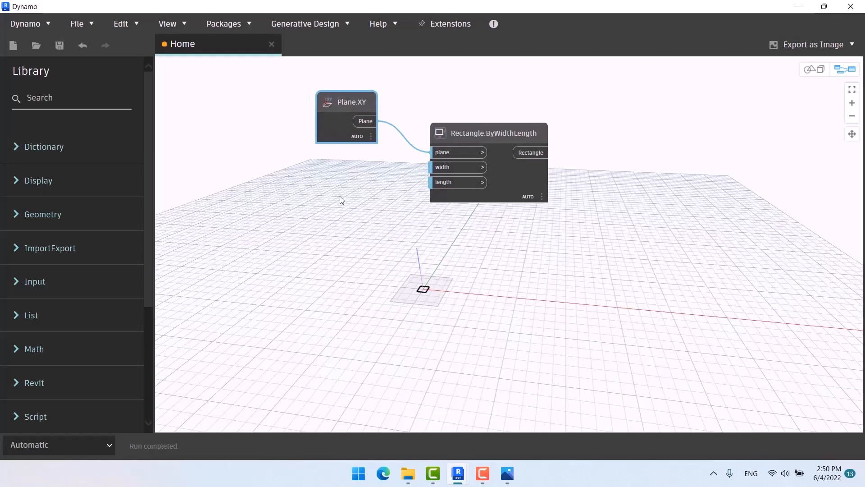
Step: Add a Code Block containing 5; and connect it to the rectangle node's width and length inputs
double_click(340, 198)
text(5;)
click(385, 234)
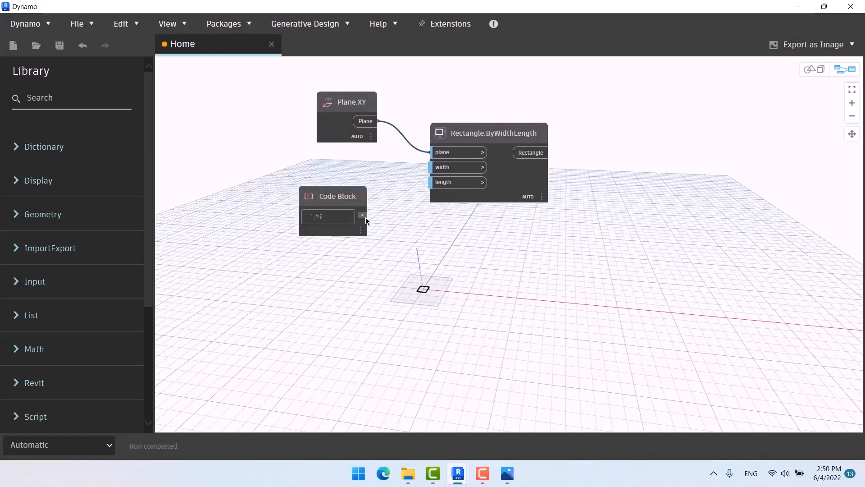
click(363, 215)
click(433, 168)
click(363, 215)
click(433, 182)
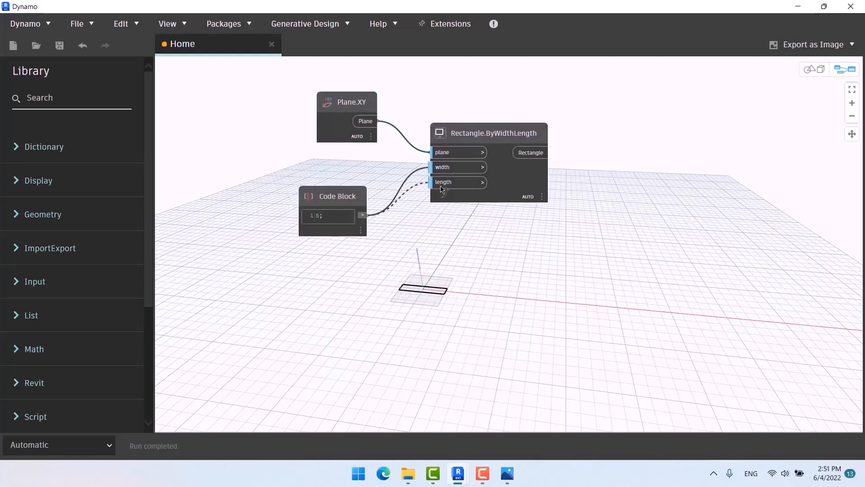
Step: Add a Geometry.Translate node with x, y and z translation inputs and feed the Rectangle output into its geometry input
scroll(257, 155, down, 2)
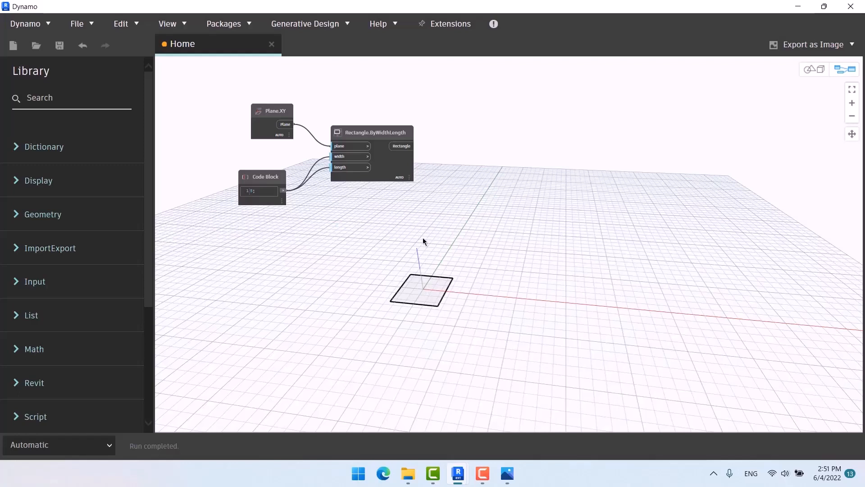
right_click(504, 142)
text(t)
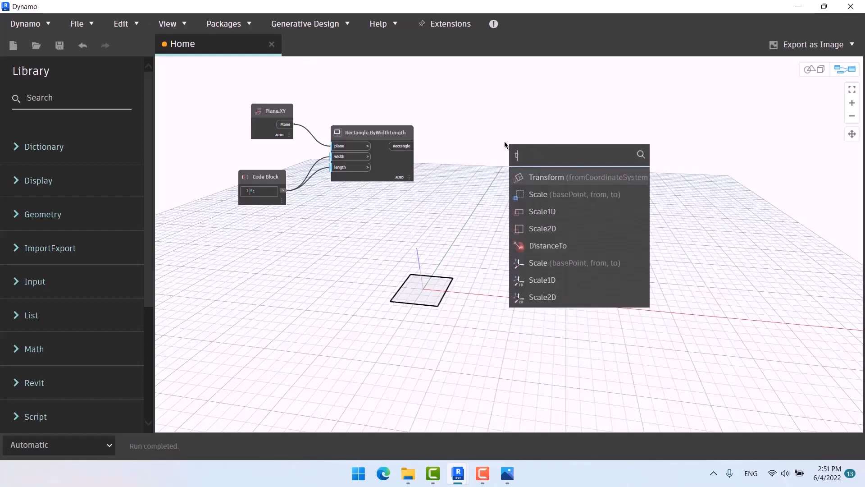
text(ran)
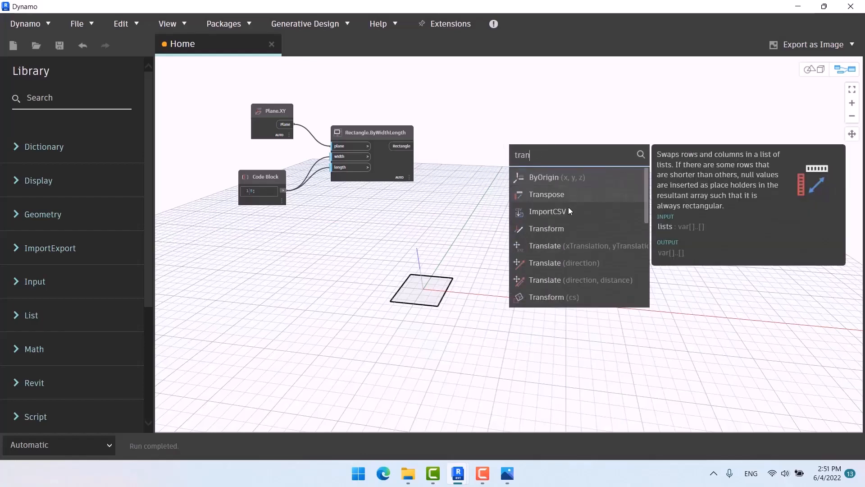
click(569, 247)
drag(602, 258, 528, 122)
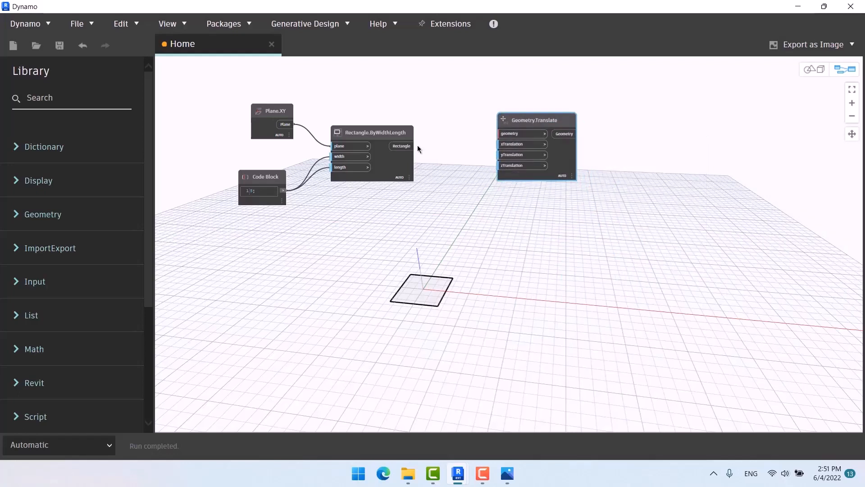
drag(414, 145, 501, 134)
Step: Drive the zTranslation input of Geometry.Translate from a new Code Block with value 20, and change that value to 15
double_click(449, 184)
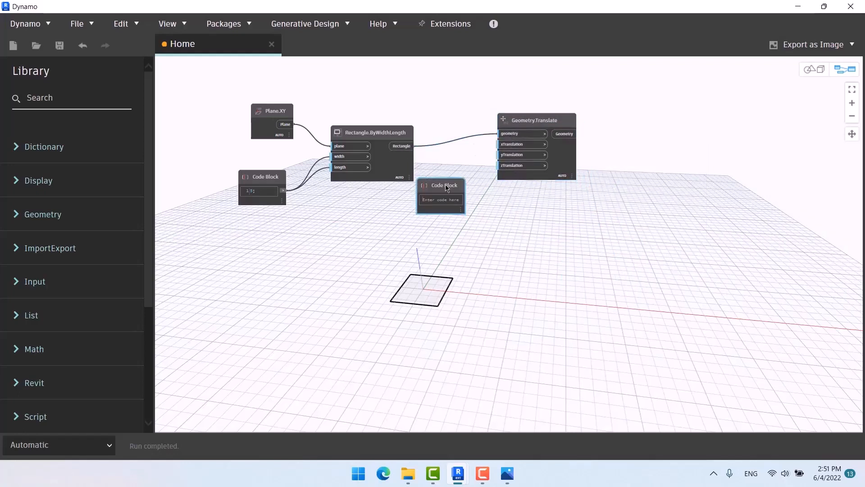
text(20)
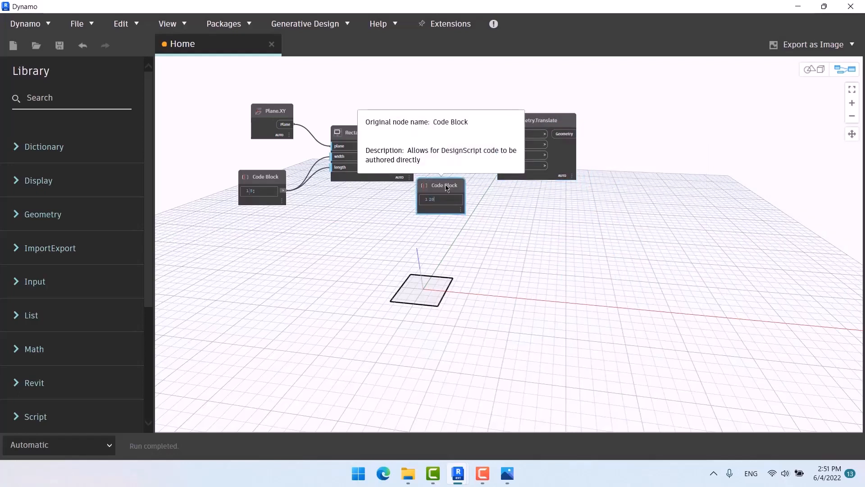
click(490, 233)
click(506, 167)
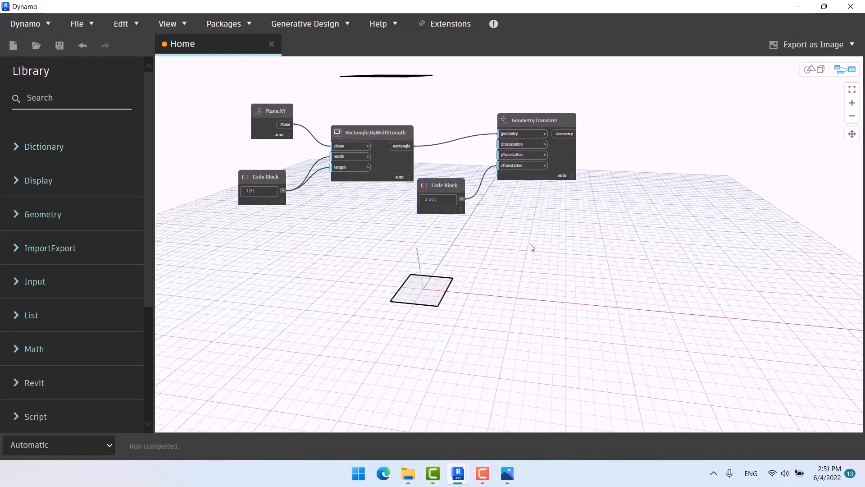
drag(435, 200, 421, 201)
click(556, 241)
Step: Examine the base and raised rectangles from another angle in the 3D preview and return to the node graph
middle_drag(297, 258, 240, 220)
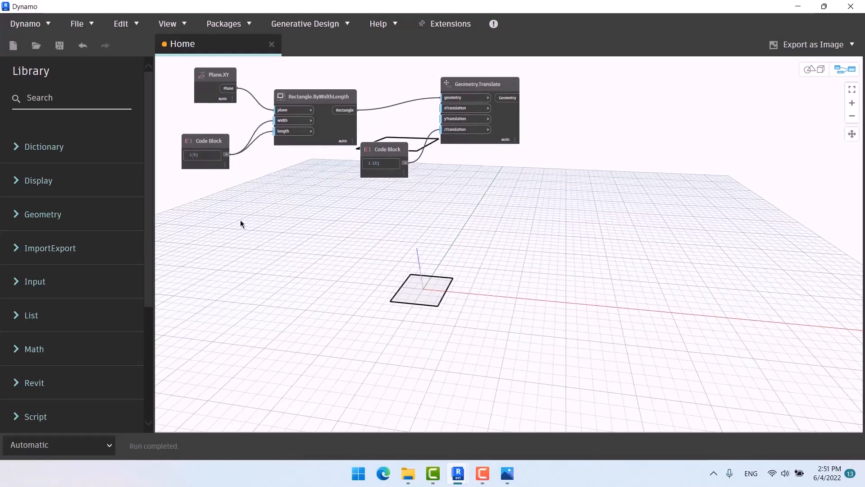
scroll(315, 212, down, 4)
middle_drag(351, 218, 342, 179)
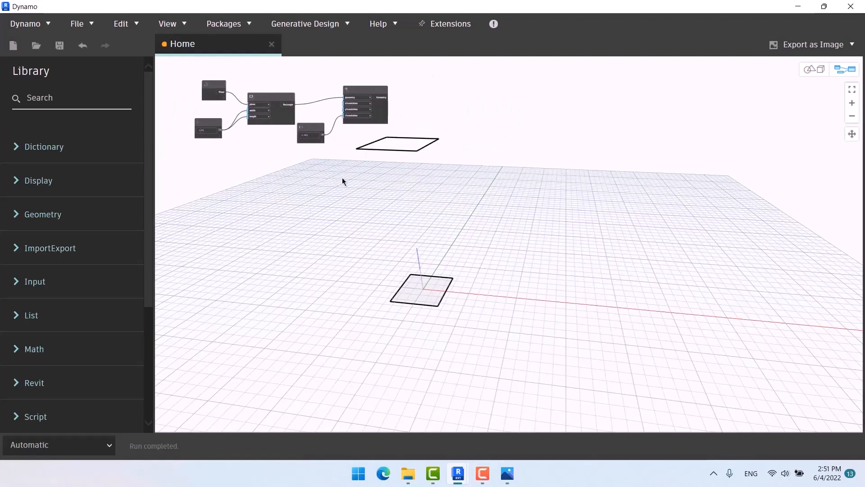
key(ctrl+b)
middle_drag(499, 220, 663, 239)
right_drag(662, 240, 621, 238)
middle_drag(622, 238, 657, 236)
key(ctrl+b)
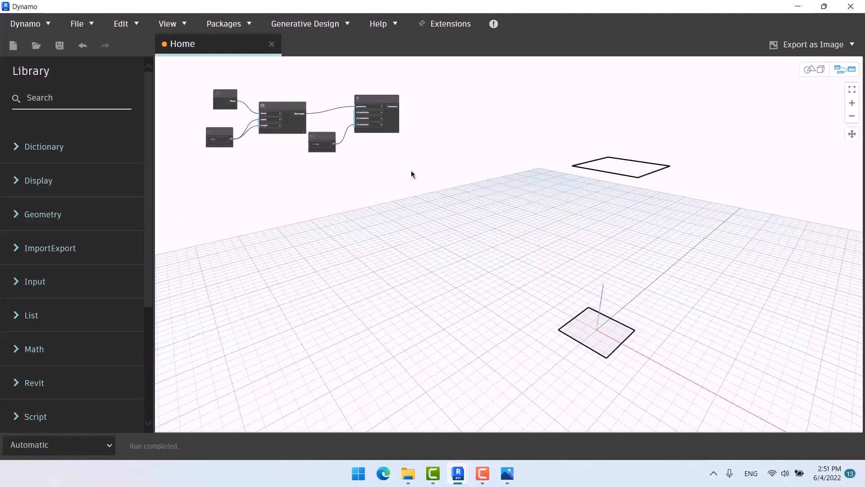
Step: Duplicate the Rectangle.ByWidthLength node and place the copy below the original node chain
middle_drag(287, 121, 338, 153)
scroll(339, 153, up, 3)
middle_drag(447, 215, 483, 200)
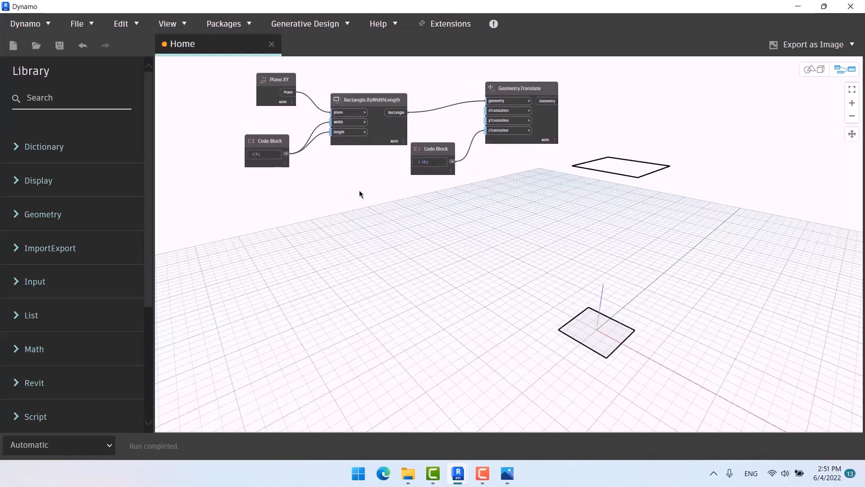
click(373, 104)
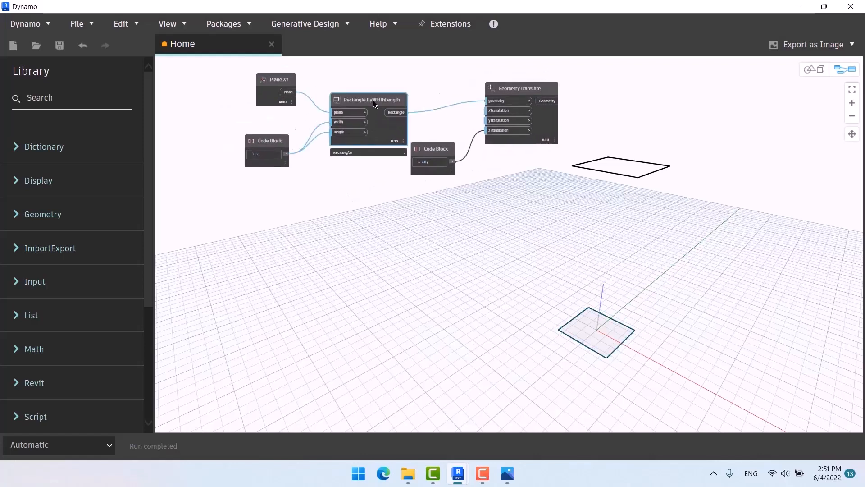
key(ctrl+c)
key(ctrl+v)
drag(421, 114, 391, 249)
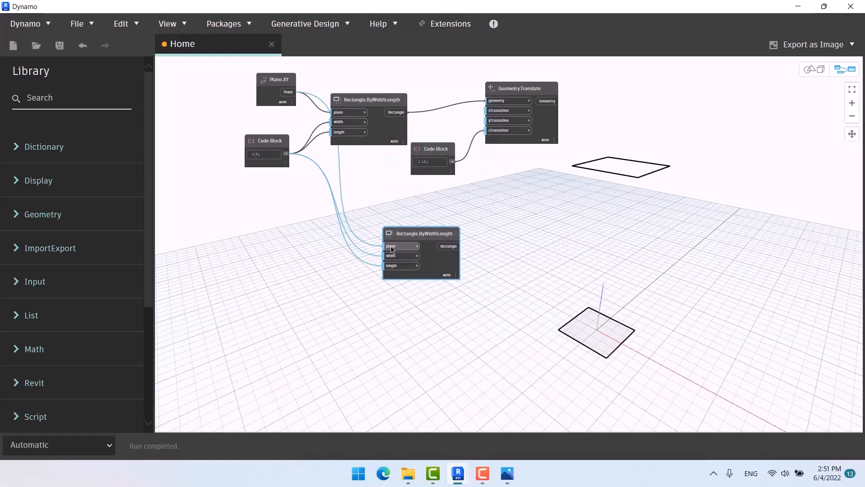
Step: Disconnect the wires from the plane, width and length inputs of the copied Rectangle.ByWidthLength node
click(391, 249)
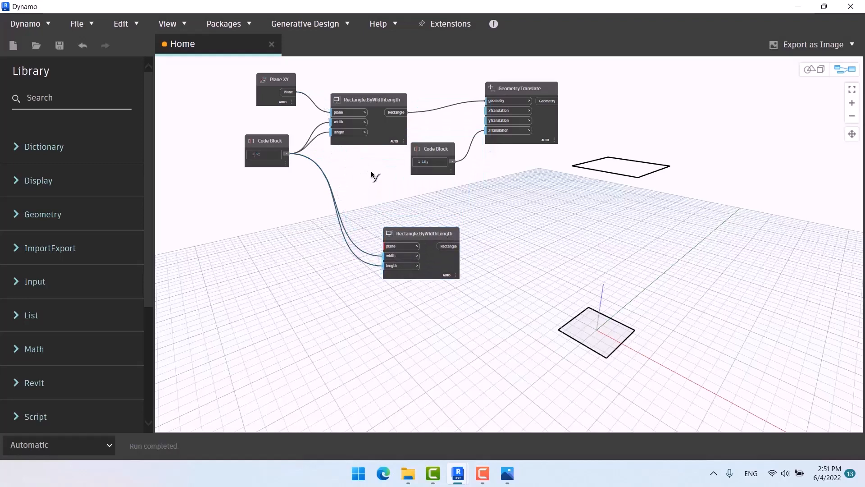
click(394, 255)
click(353, 242)
click(400, 267)
middle_drag(346, 283, 355, 262)
middle_drag(323, 174, 322, 190)
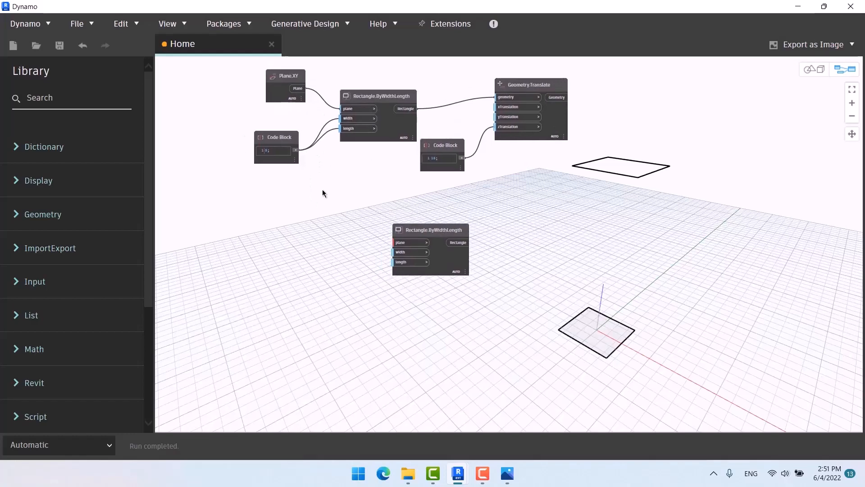
Step: Add a Point.ByCoordinates node with x, y and z inputs and place it beside the copied rectangle node
scroll(280, 168, up, 4)
mouse_move(259, 124)
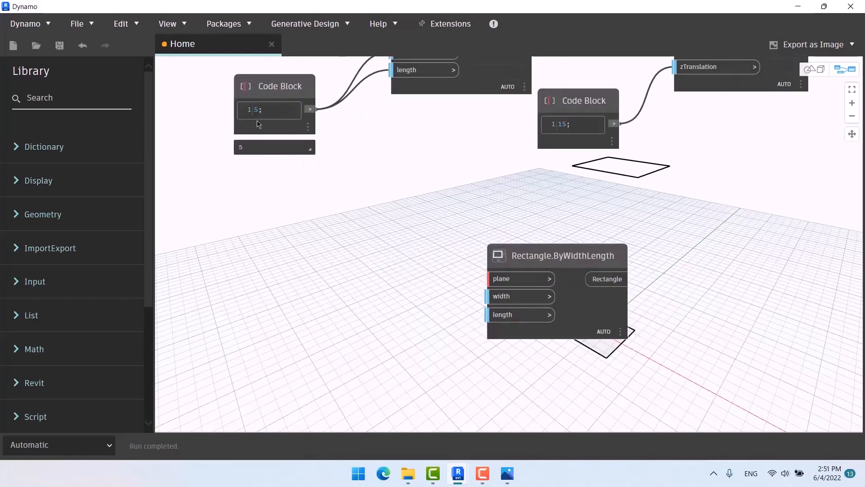
scroll(269, 135, down, 2)
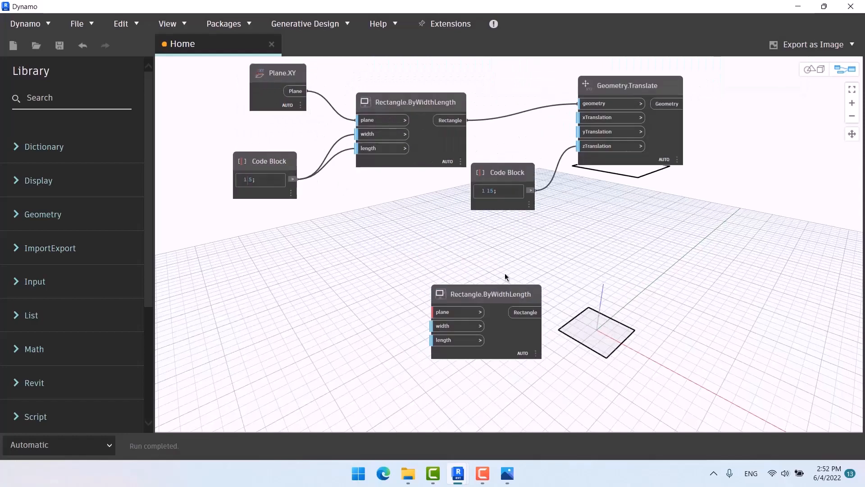
middle_drag(513, 226, 476, 209)
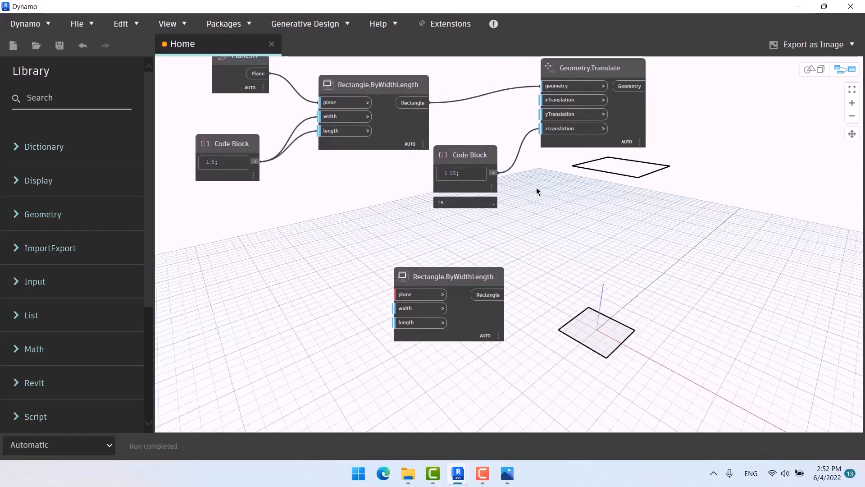
scroll(505, 200, down, 3)
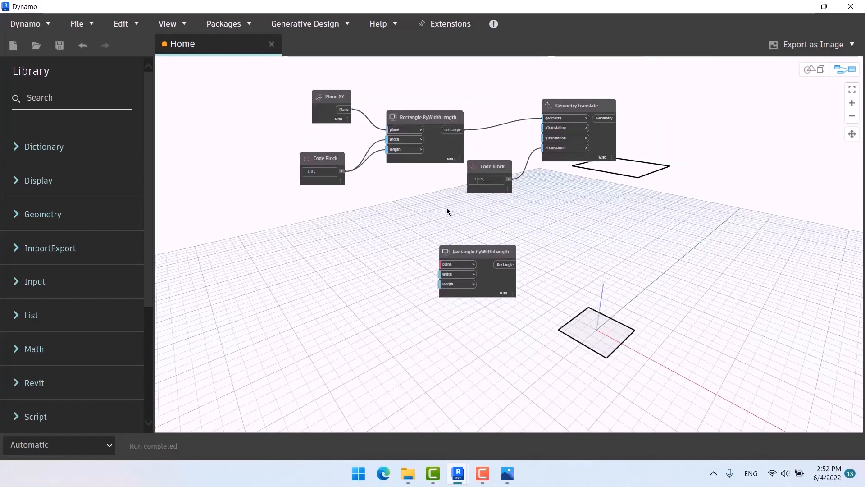
right_click(316, 237)
text(point)
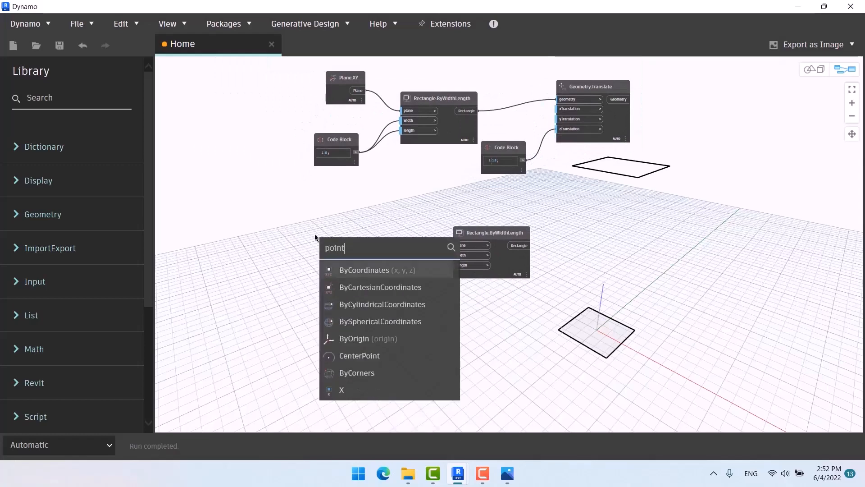
click(375, 269)
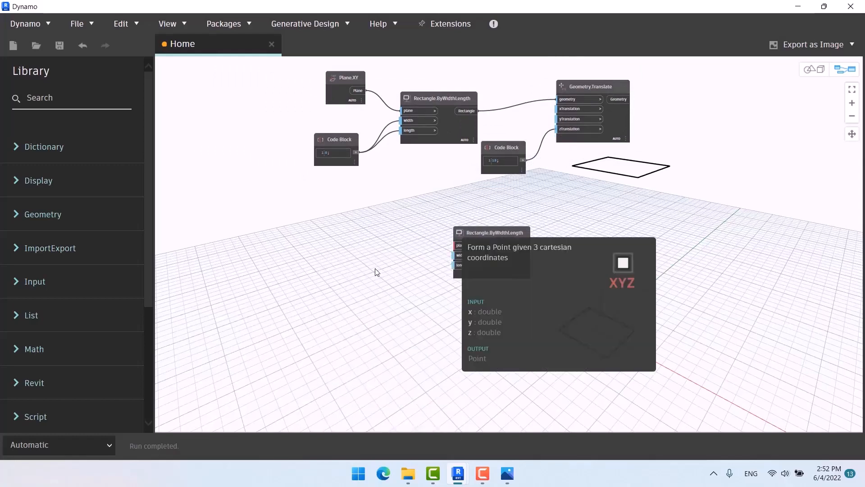
drag(404, 270, 353, 215)
Step: Add a Code Block with value 7.5 and connect it to the z input of Point.ByCoordinates
double_click(233, 269)
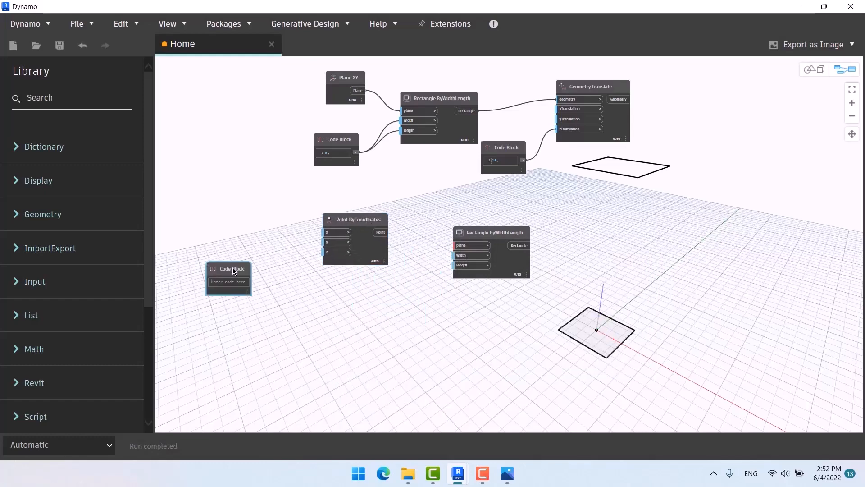
text(7.8)
click(274, 310)
drag(251, 284, 302, 255)
Step: Add a Plane.ByOriginNormal node with the point as its origin and connect its Plane output to the copied rectangle's plane input
scroll(339, 308, down, 2)
right_click(354, 263)
text(plan)
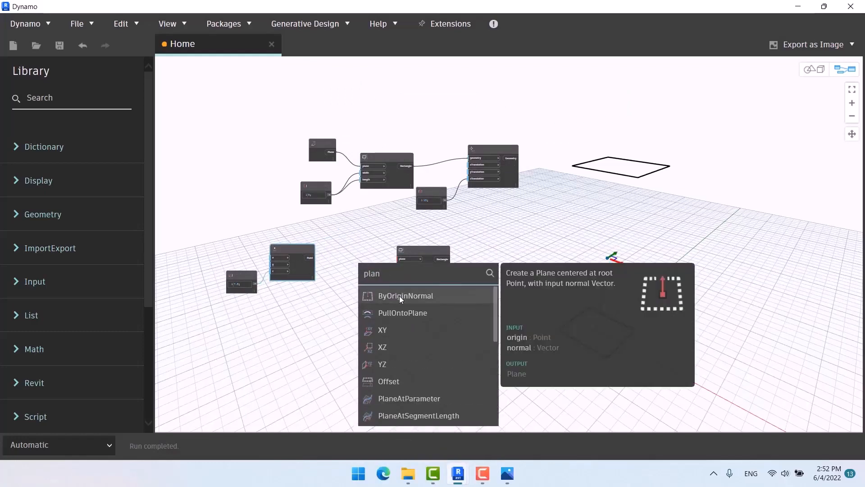
click(400, 296)
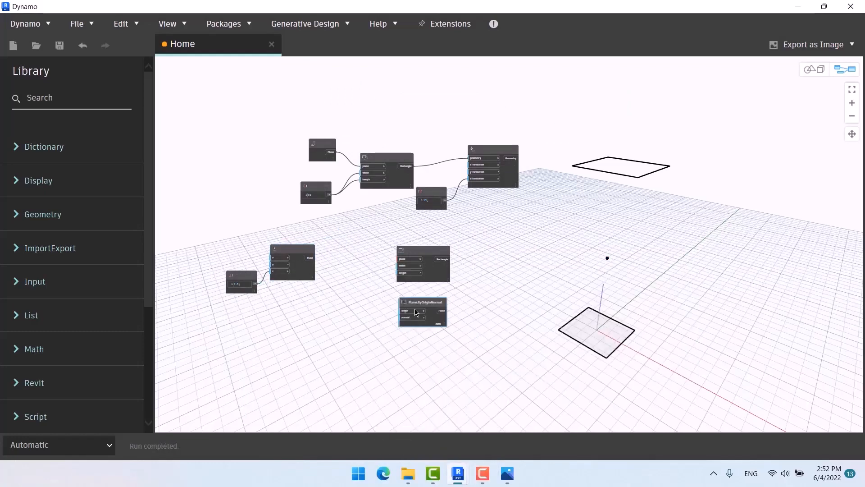
drag(402, 301, 349, 262)
drag(418, 254, 442, 248)
drag(380, 263, 423, 254)
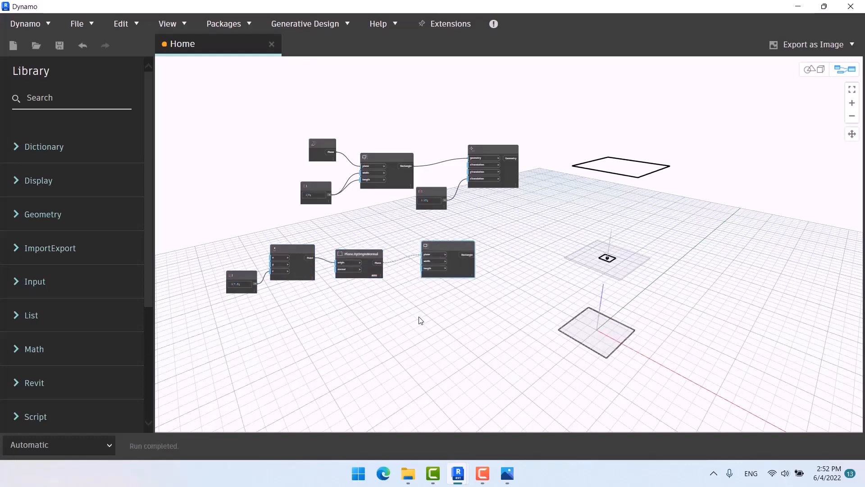
Step: Add a Code Block with value 2.5 and connect it to the copied rectangle's width and length inputs
scroll(424, 298, up, 4)
double_click(363, 310)
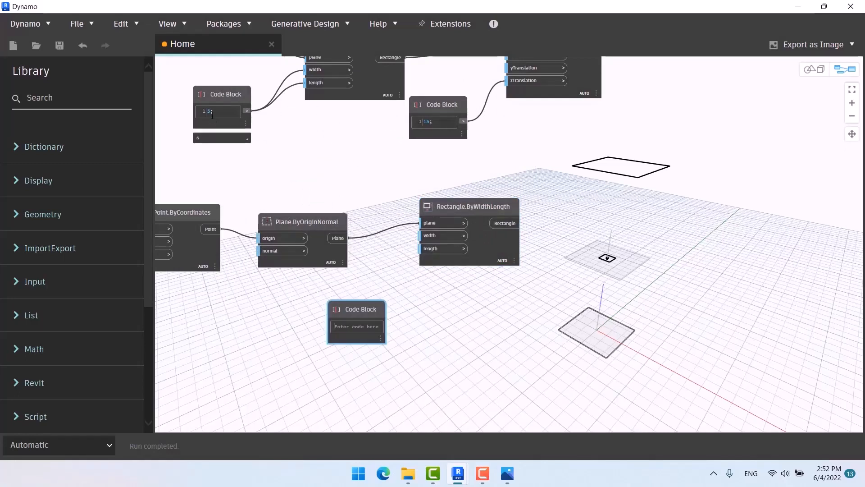
text(2.5)
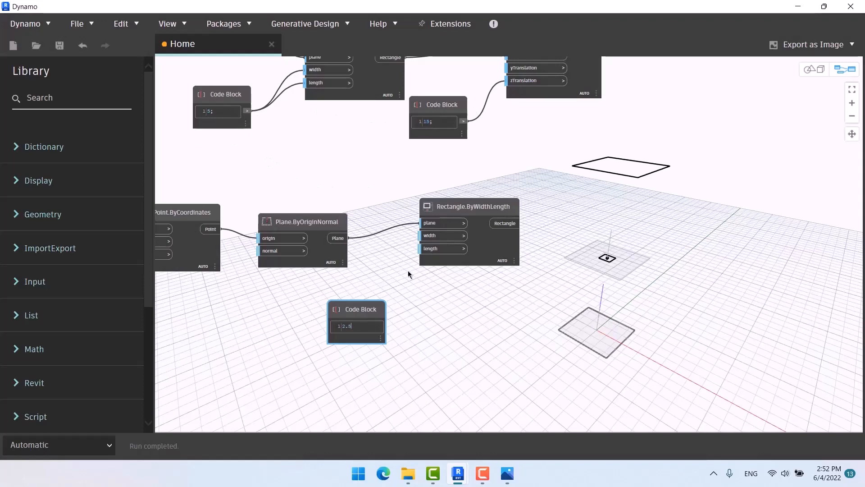
click(395, 337)
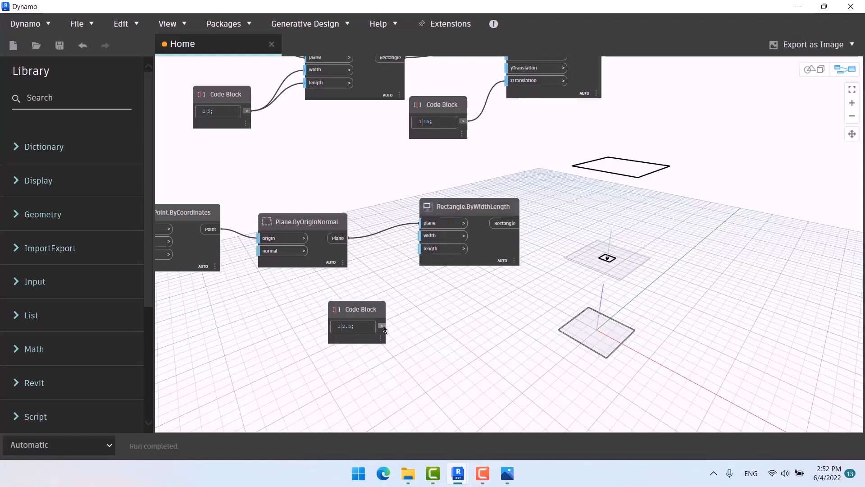
drag(382, 325, 422, 235)
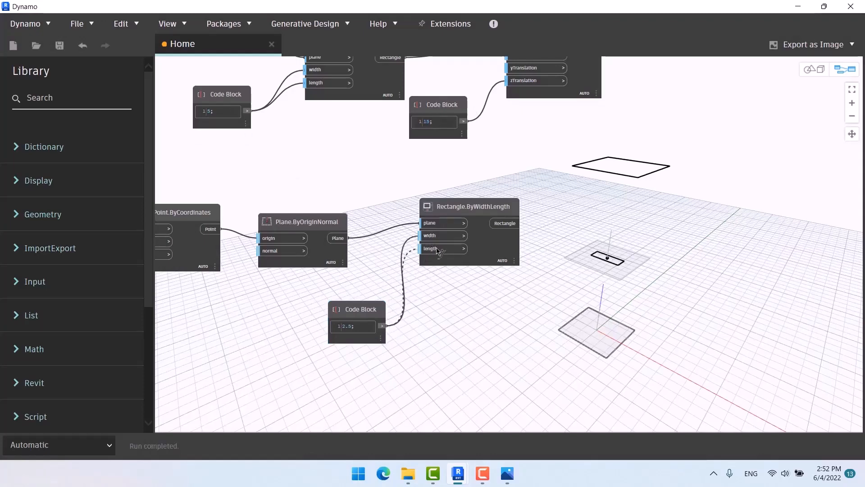
Step: Move the Code Block that sizes the base rectangle closer beneath the Plane.XY node
scroll(460, 311, down, 3)
middle_drag(520, 244, 510, 218)
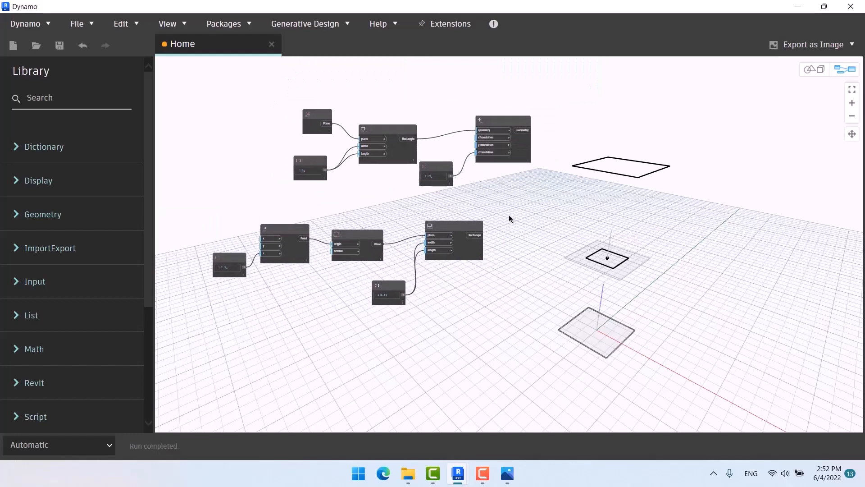
scroll(342, 137, up, 3)
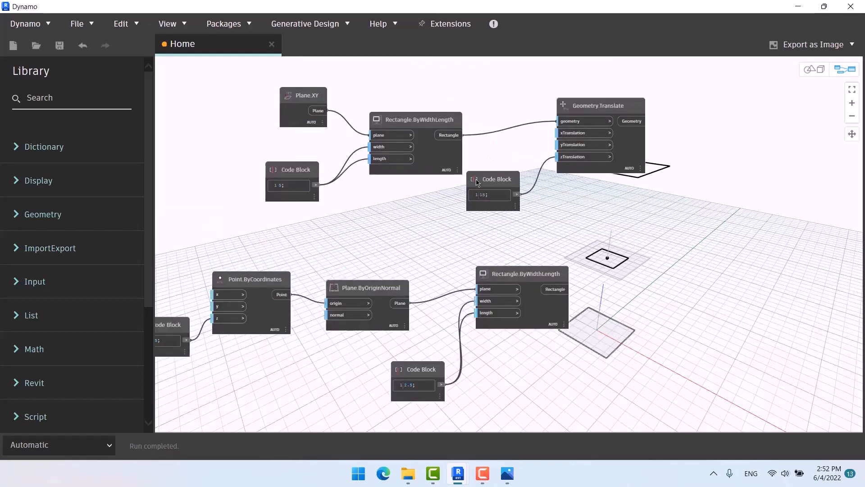
middle_drag(443, 173, 371, 155)
click(345, 104)
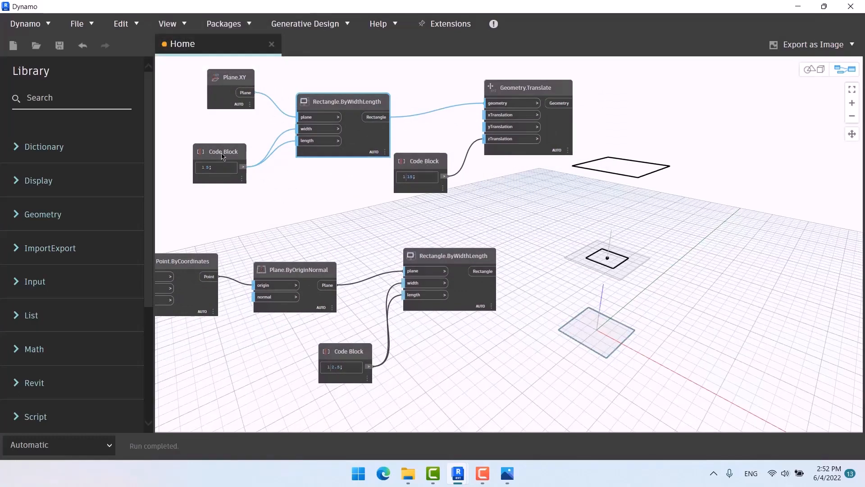
drag(223, 156, 230, 134)
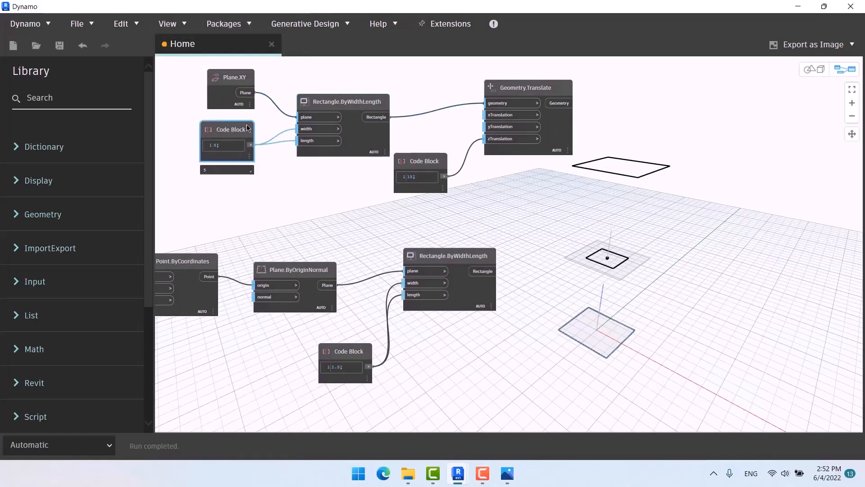
Step: Review the Code Blocks, the Geometry.Translate node and the point and plane nodes that define the three rectangles
scroll(209, 156, up, 5)
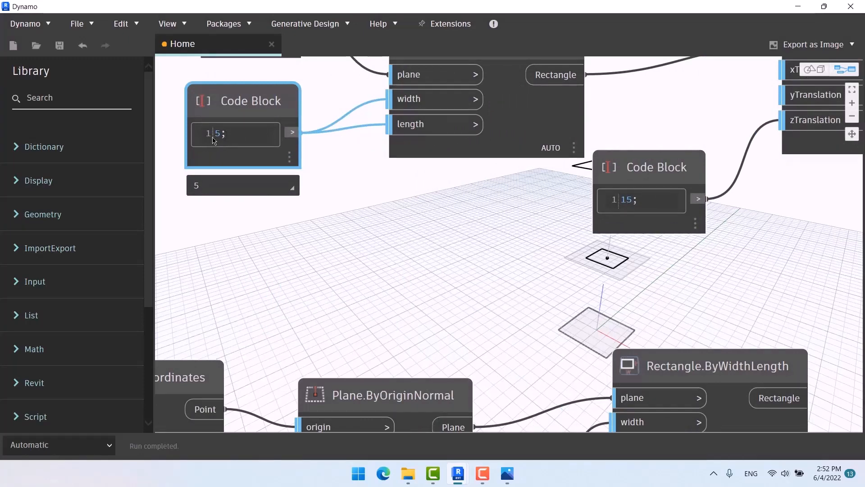
scroll(333, 253, down, 5)
scroll(309, 208, up, 2)
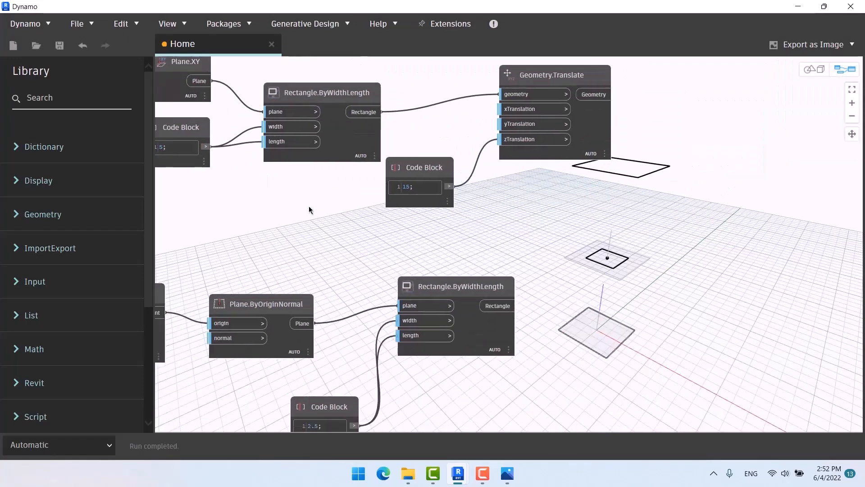
click(524, 72)
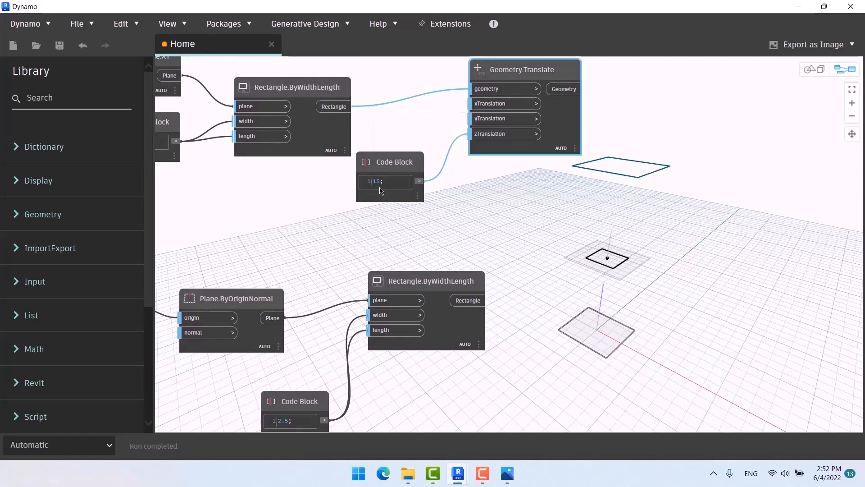
scroll(674, 165, down, 5)
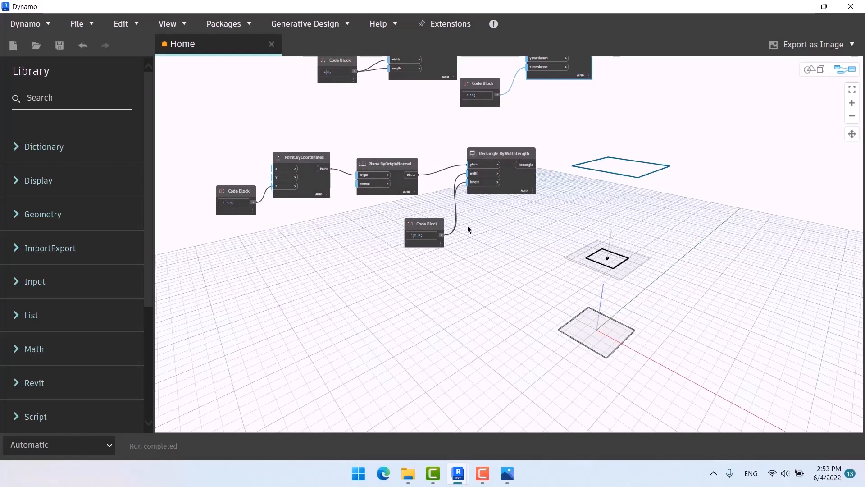
scroll(307, 193, up, 3)
click(299, 155)
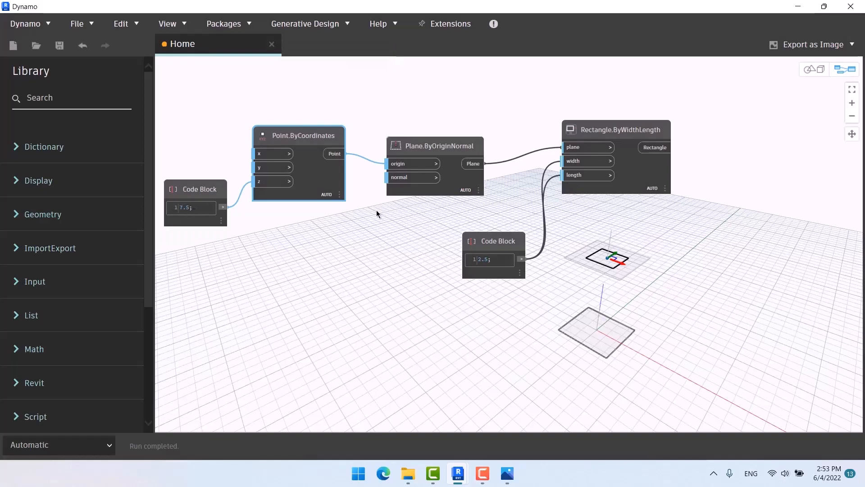
click(425, 147)
middle_drag(434, 248, 314, 236)
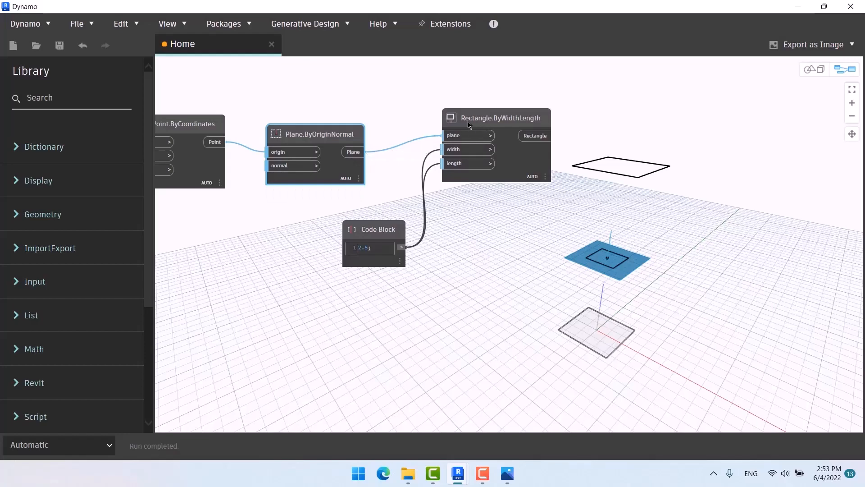
mouse_move(366, 255)
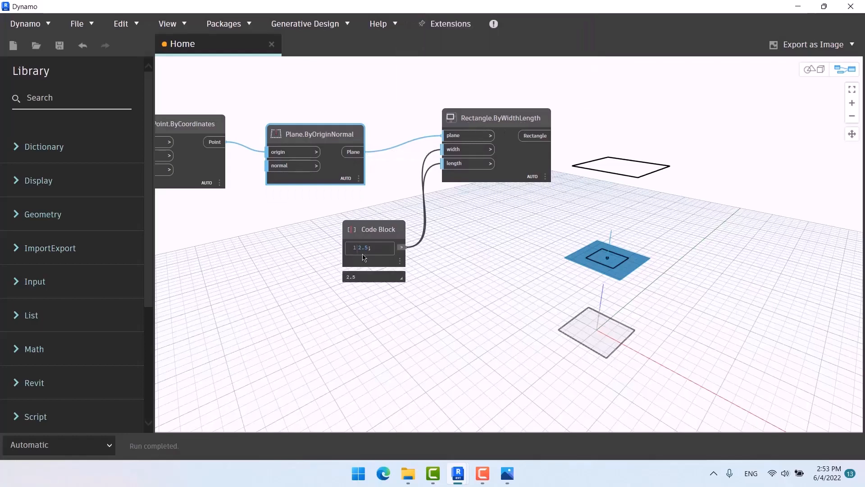
scroll(373, 256, down, 5)
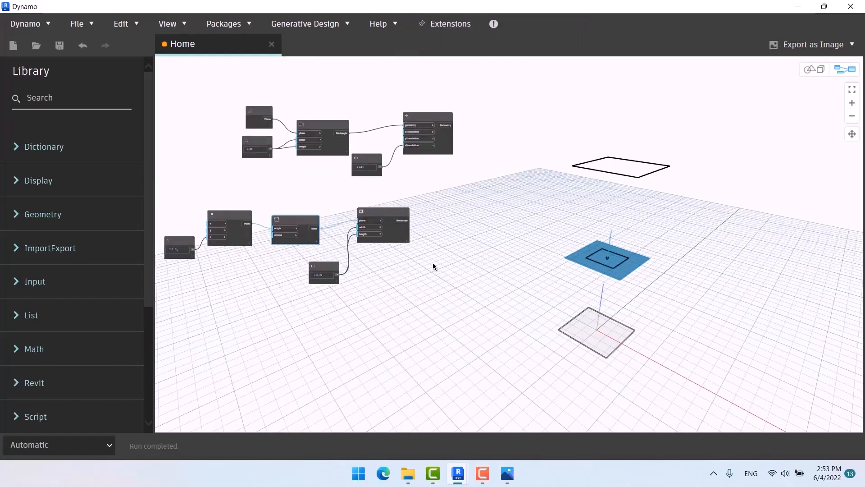
Step: Rearrange the nodes, moving the base rectangle up, Geometry.Translate slightly down and the middle rectangle away from its plane node
click(317, 135)
drag(321, 135, 334, 89)
drag(415, 128, 403, 138)
drag(375, 219, 406, 219)
middle_drag(459, 210, 390, 228)
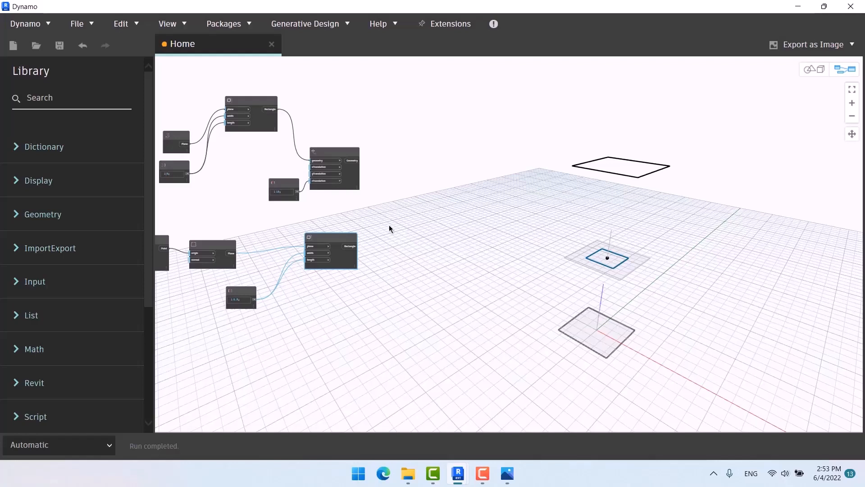
middle_drag(415, 206, 419, 217)
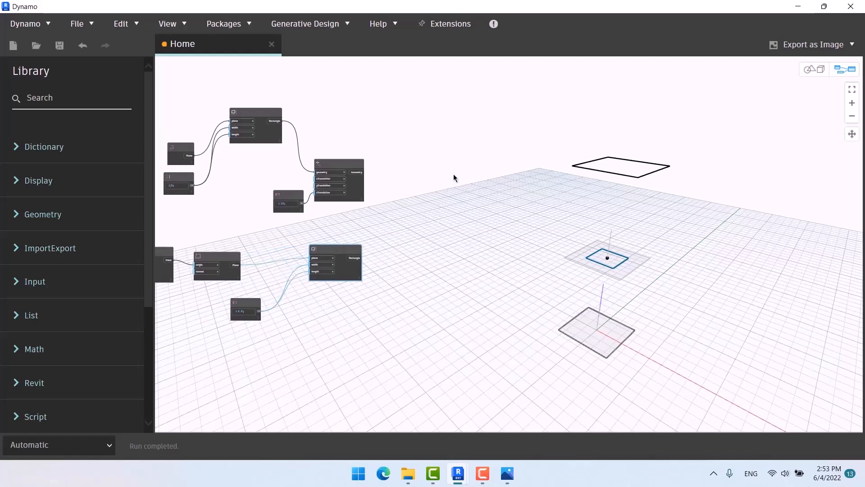
Step: Add a List Create node beside Geometry.Translate and extend it to three inputs, item0 to item2
right_click(453, 175)
text(list)
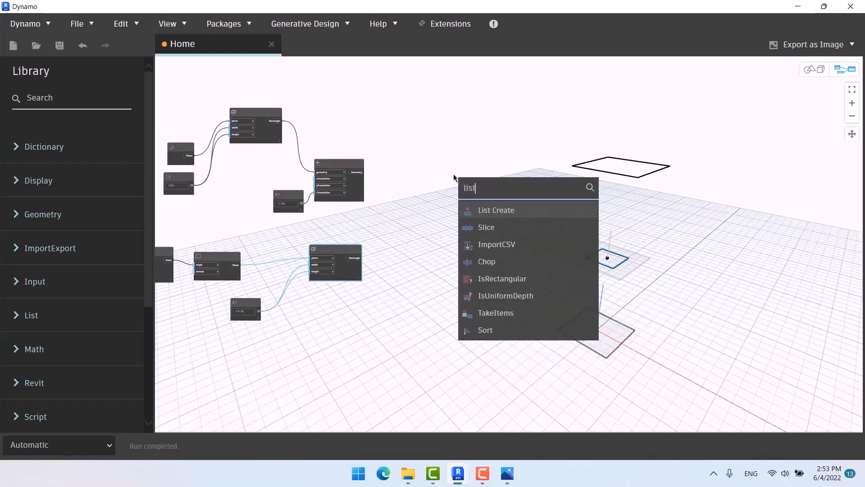
click(518, 211)
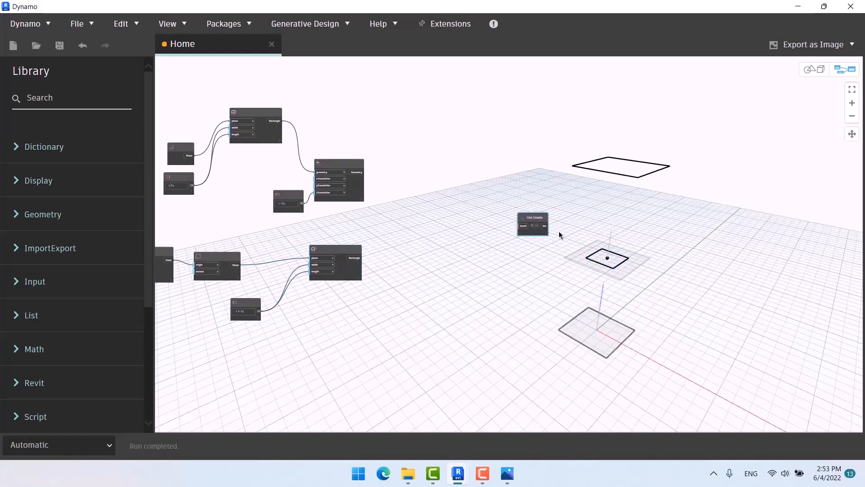
scroll(388, 195, up, 5)
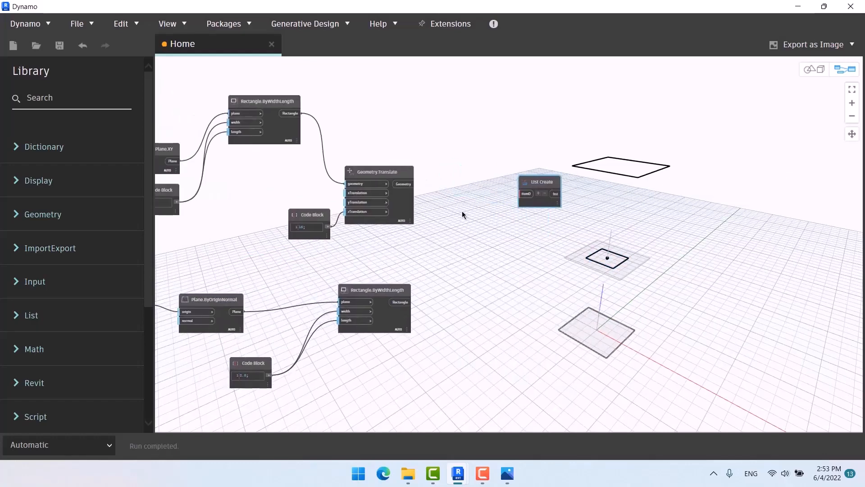
drag(530, 177, 484, 170)
click(505, 183)
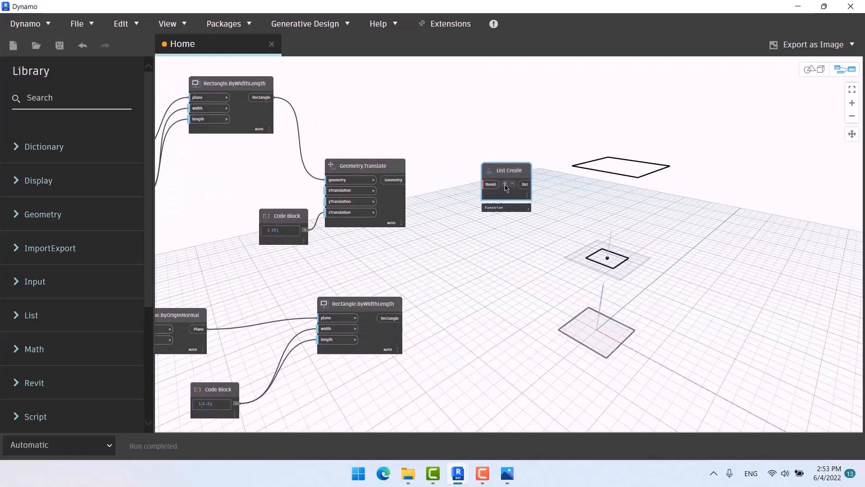
click(505, 184)
click(470, 296)
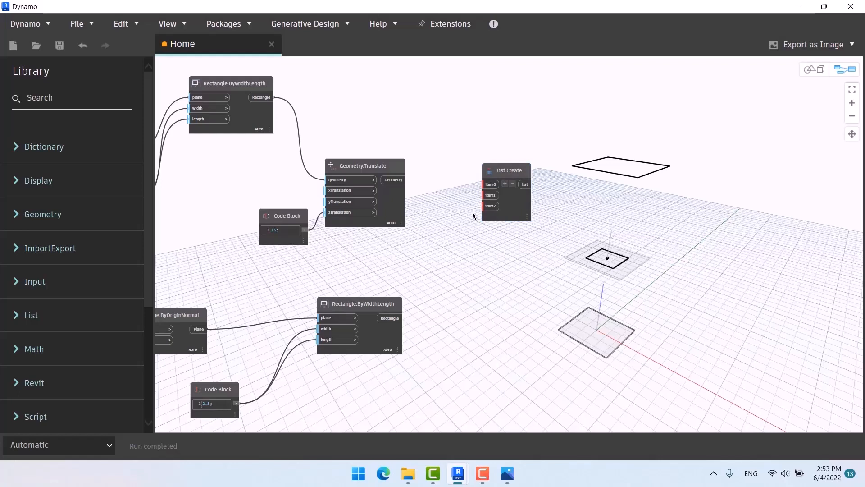
Step: Connect the base rectangle to item0, the middle rectangle to item1 and the translated rectangle to item2 of List Create
click(248, 87)
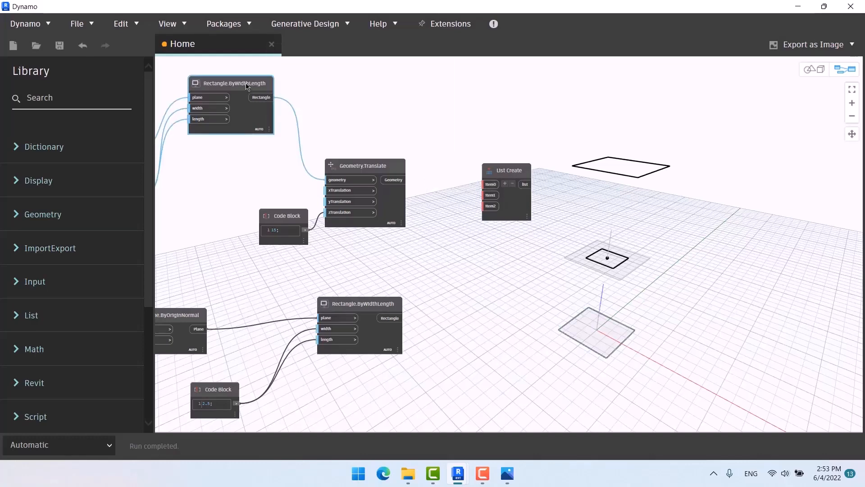
drag(262, 102, 491, 184)
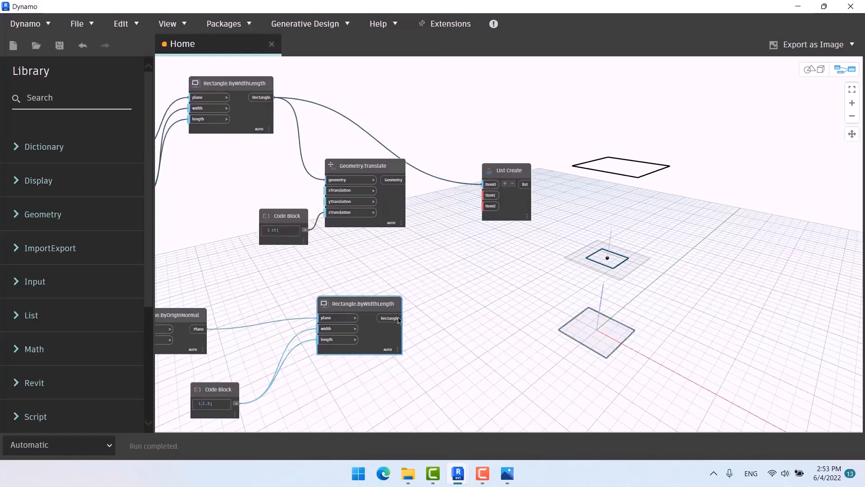
drag(398, 318, 491, 197)
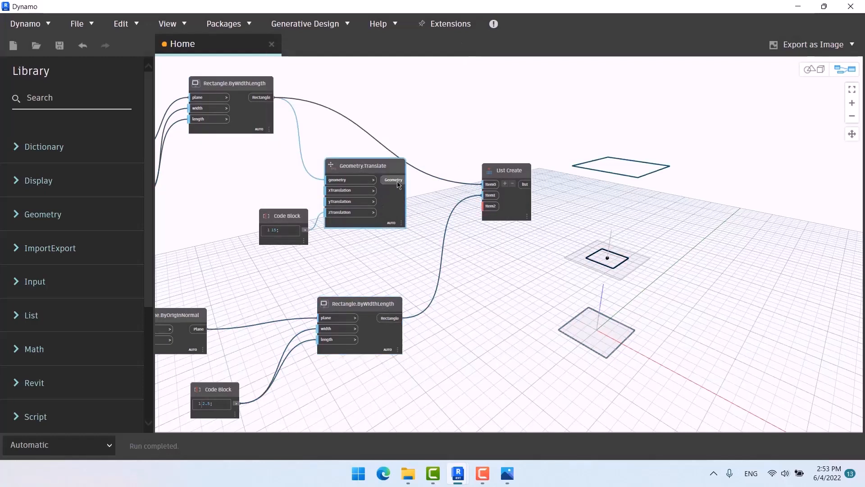
drag(406, 180, 486, 206)
middle_drag(494, 301, 328, 268)
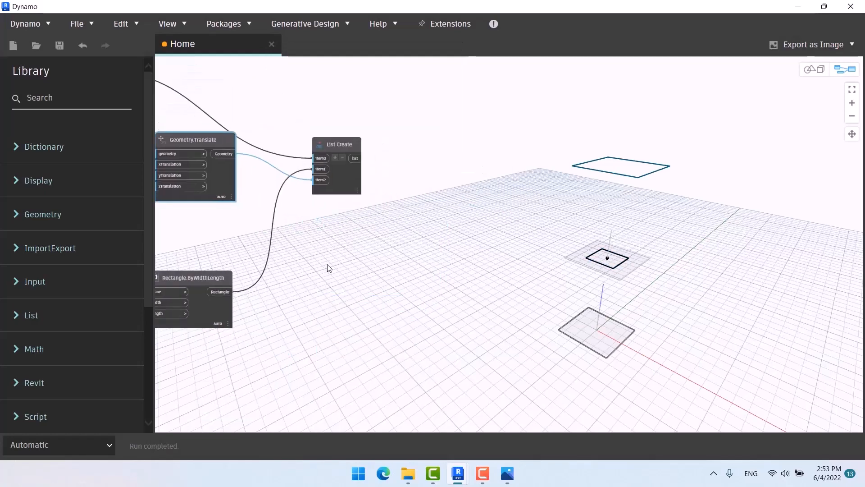
mouse_move(355, 206)
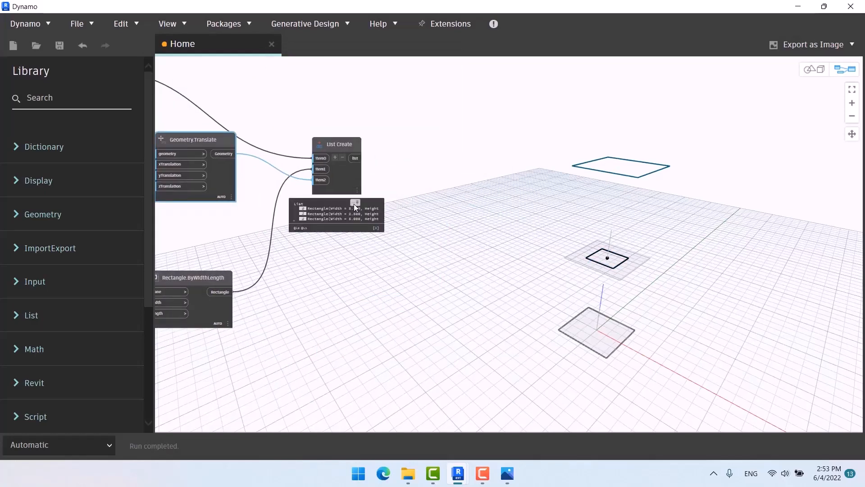
Step: Add a Solid.ByLoft node taking only crossSections and connect the List Create output to it
click(446, 187)
right_click(449, 180)
text(loft)
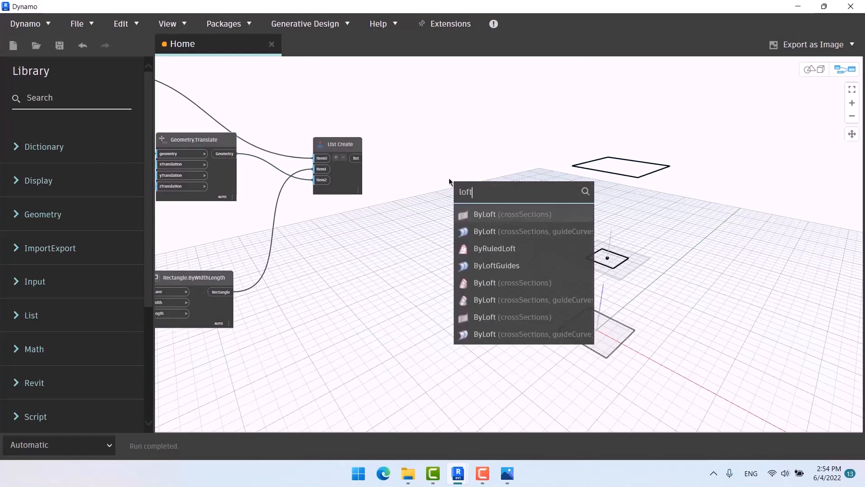
click(522, 284)
drag(525, 291, 433, 149)
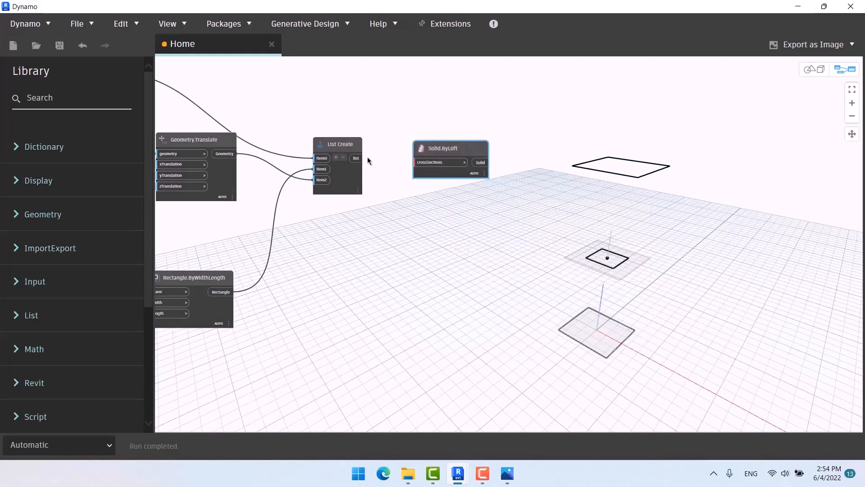
drag(360, 159, 417, 162)
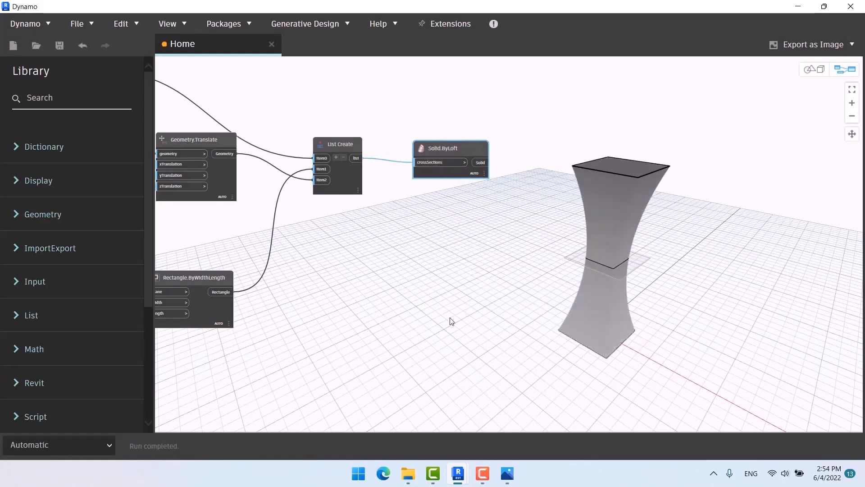
Step: Disconnect the List Create output from the crossSections input of Solid.ByLoft
middle_drag(377, 216, 473, 209)
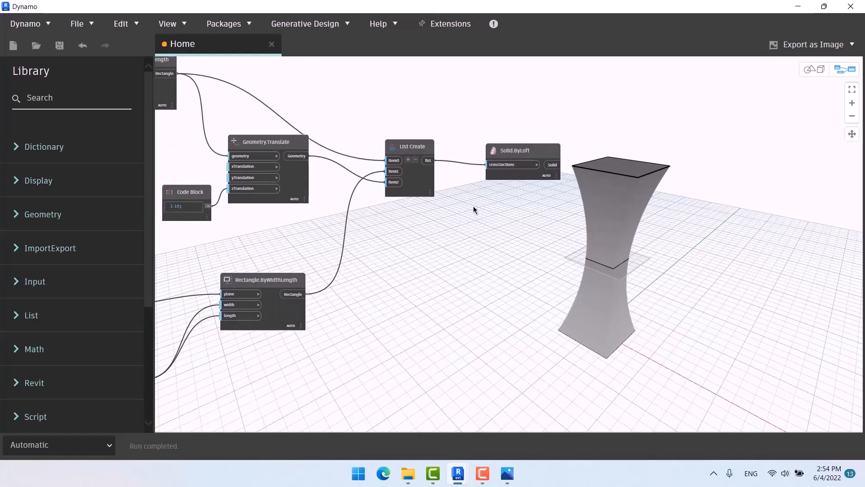
click(493, 164)
scroll(415, 175, down, 3)
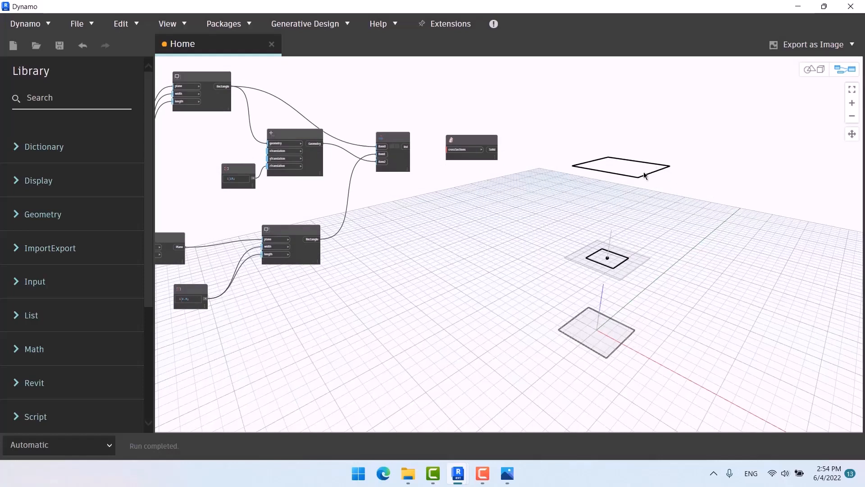
Step: Swap the List Create inputs so the translated rectangle feeds item1 and the middle rectangle feeds item2
middle_drag(400, 229, 409, 224)
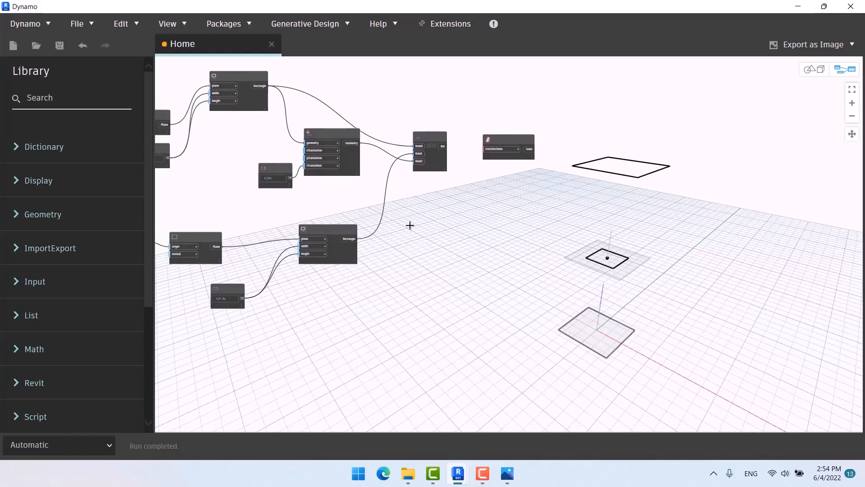
click(335, 137)
scroll(418, 180, up, 3)
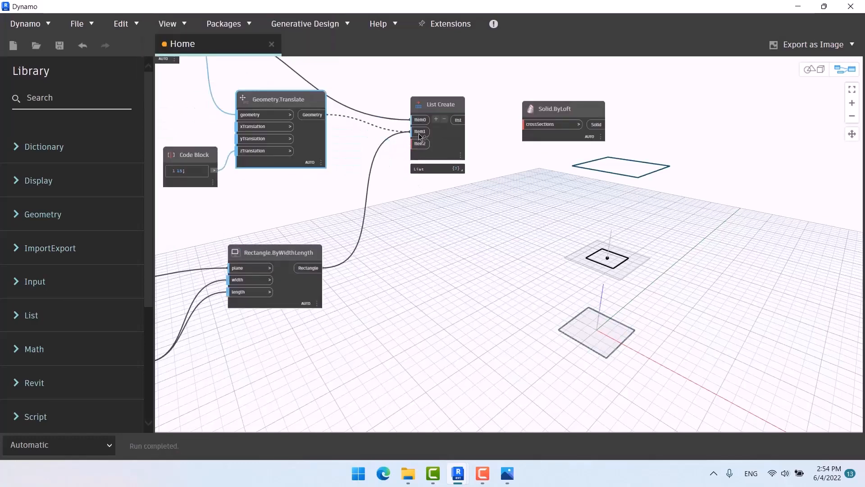
click(397, 213)
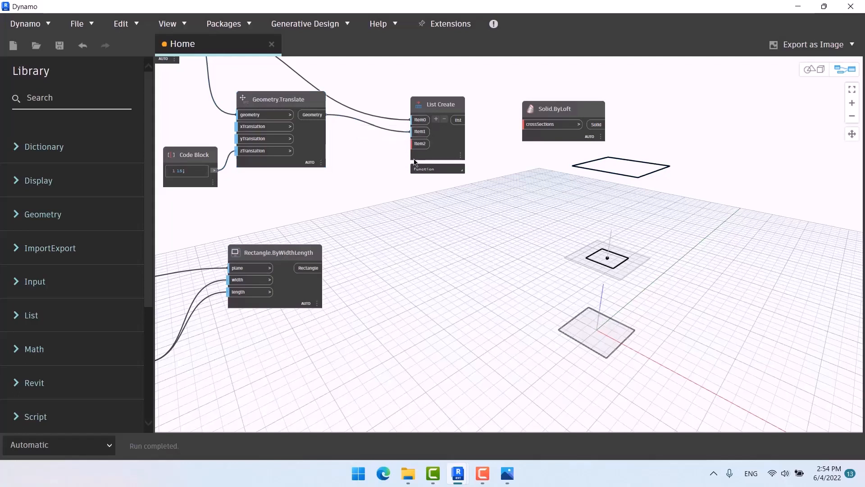
click(317, 272)
click(420, 145)
scroll(438, 217, down, 1)
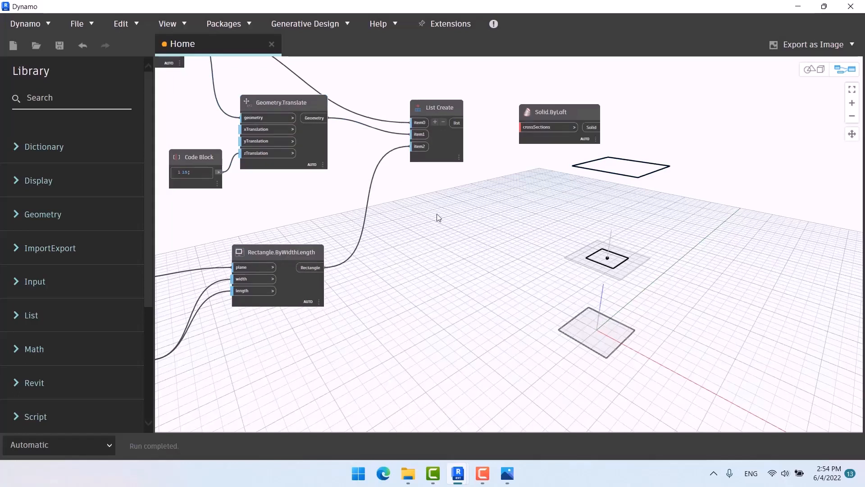
Step: Connect the List Create output to the crossSections input of Solid.ByLoft
middle_drag(438, 216, 363, 222)
click(380, 129)
click(460, 134)
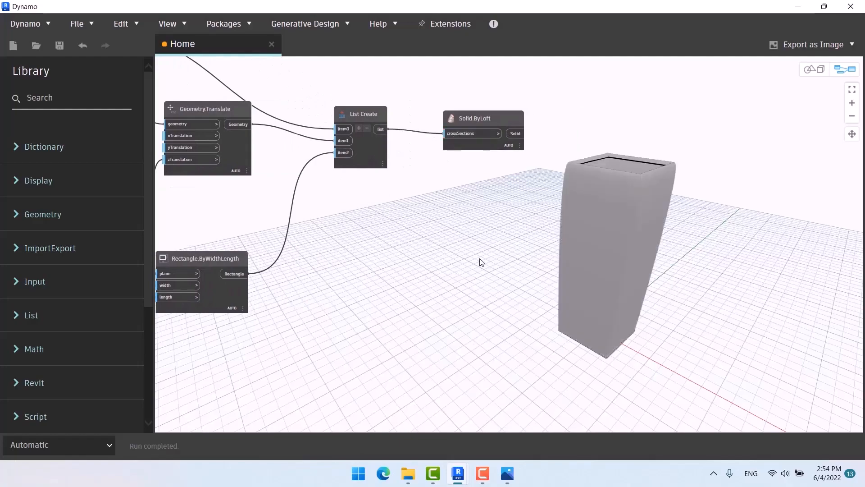
Step: Examine the loft made from the reordered sections and trace the node graph that feeds its List Create node
middle_drag(515, 243, 467, 230)
key(ctrl+b)
right_drag(581, 203, 568, 216)
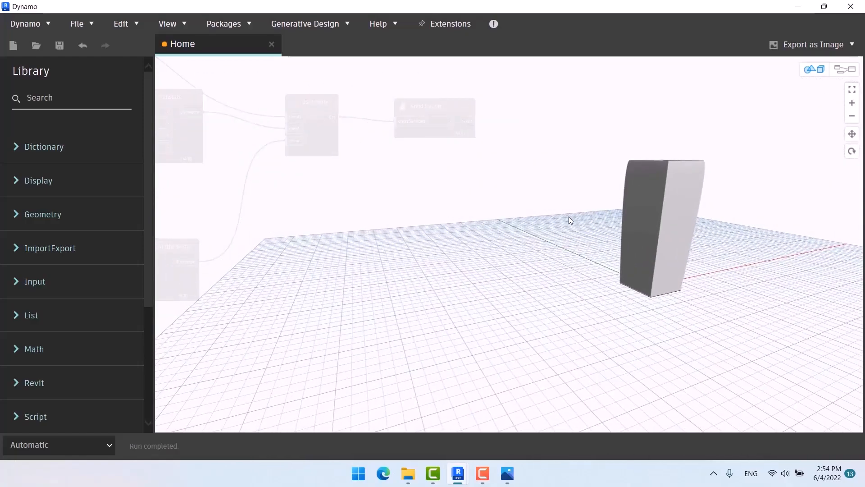
key(ctrl+b)
scroll(566, 219, down, 1)
middle_drag(482, 219, 573, 223)
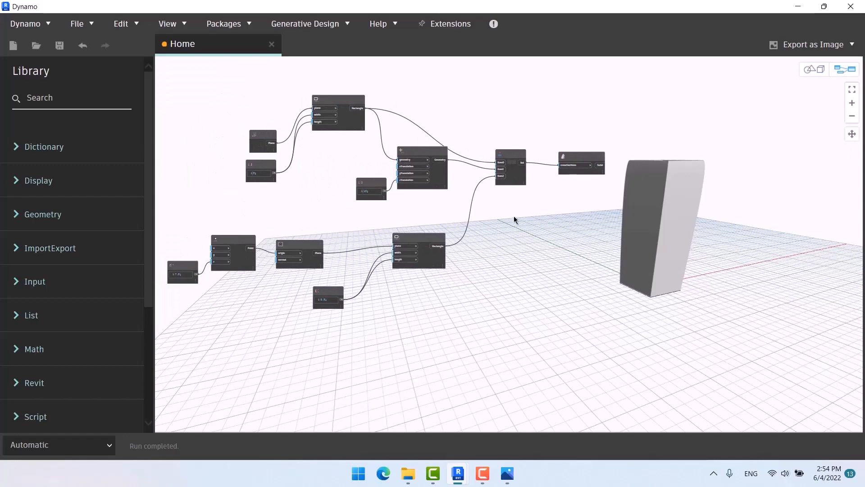
scroll(536, 180, up, 6)
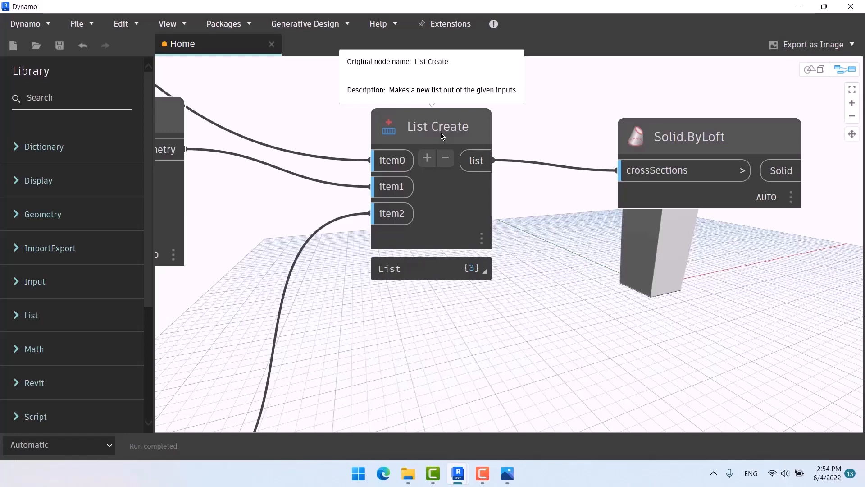
scroll(594, 212, down, 10)
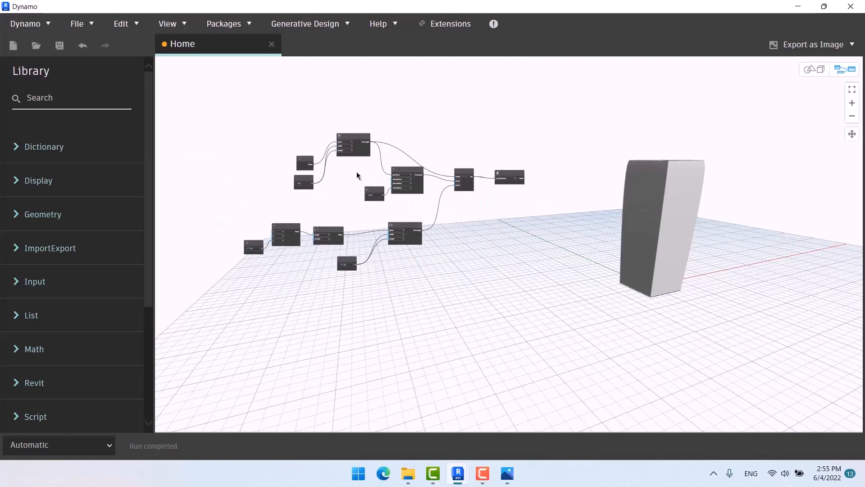
scroll(311, 172, up, 3)
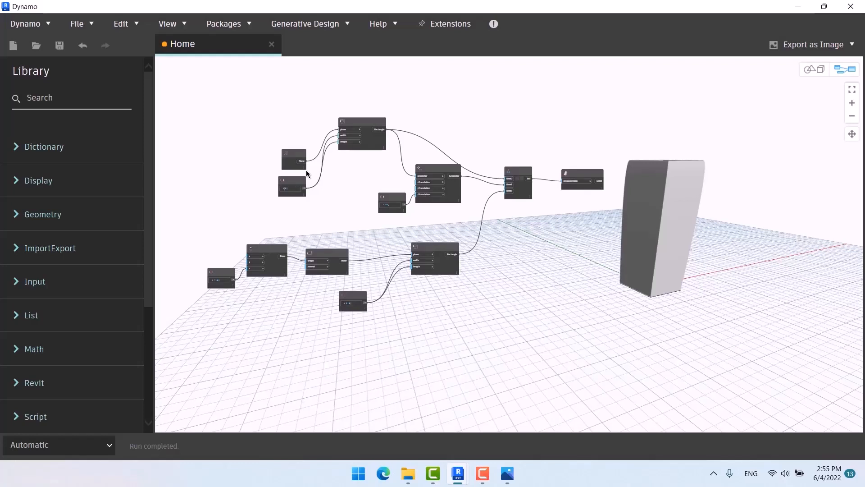
middle_drag(344, 232, 443, 220)
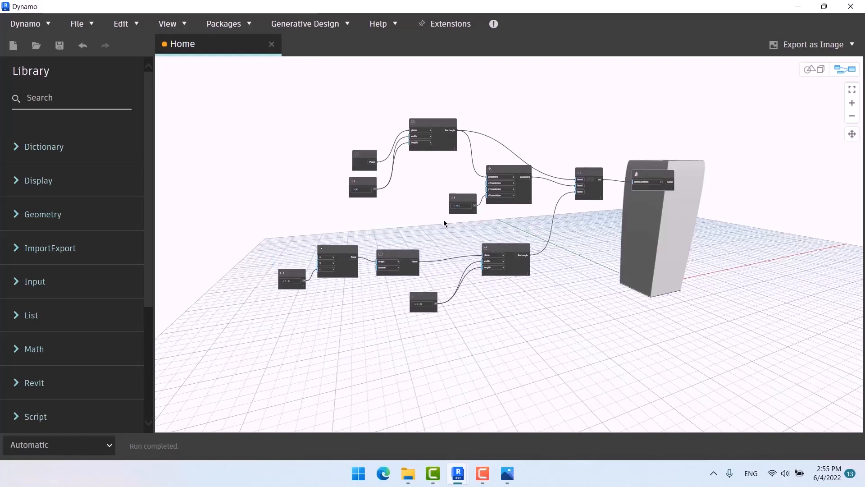
scroll(513, 188, up, 2)
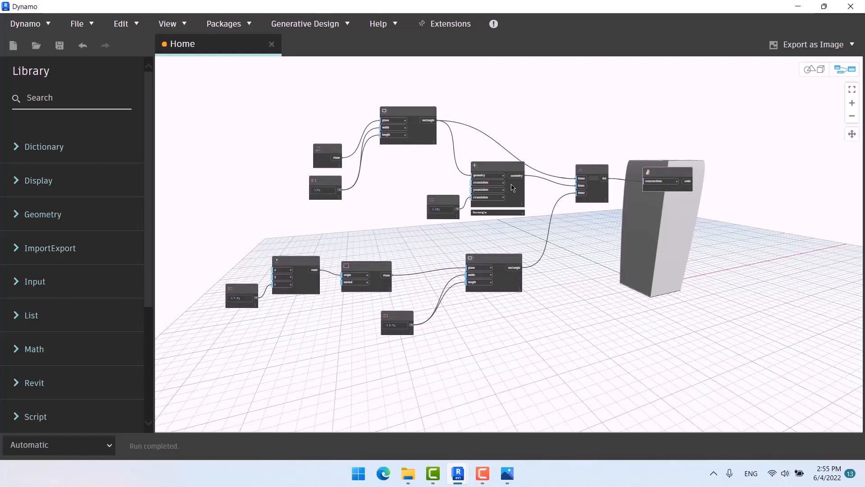
Step: Delete all nodes of the loft graph to clear the workspace
drag(744, 88, 163, 385)
key(Delete)
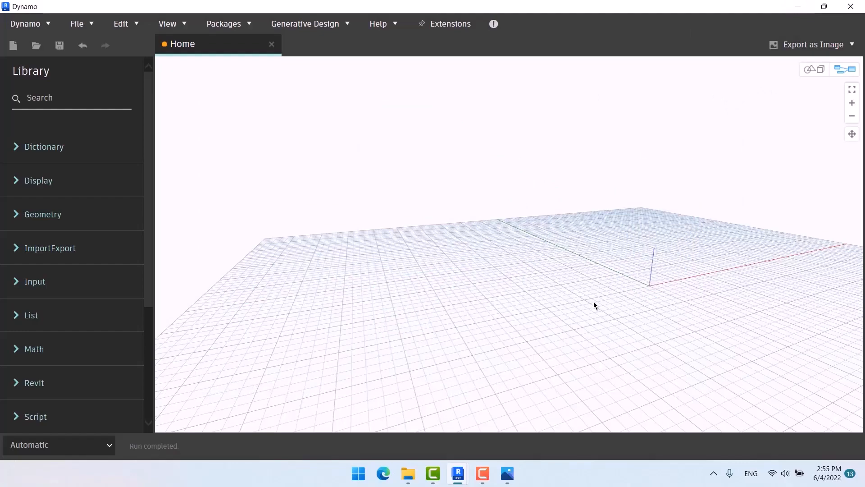
key(ctrl+b)
right_drag(641, 264, 404, 245)
right_click(400, 239)
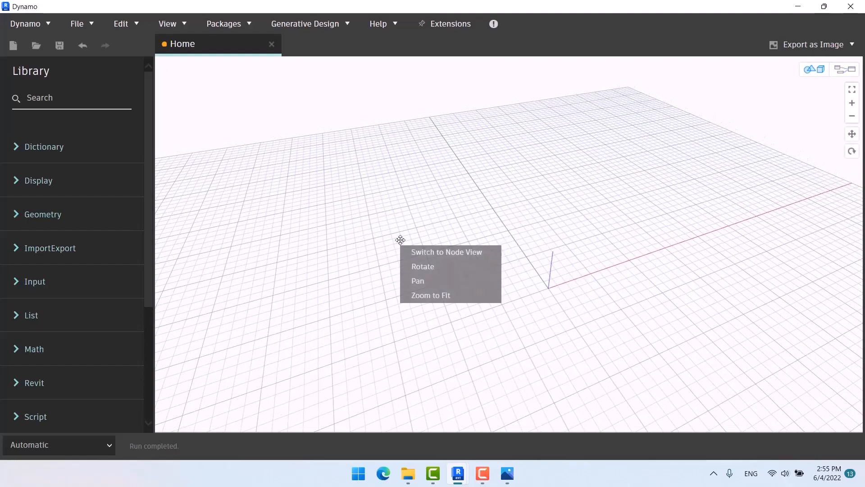
click(417, 250)
Step: Add a Point.ByCoordinates node with x, y and z inputs and duplicate it
right_click(393, 204)
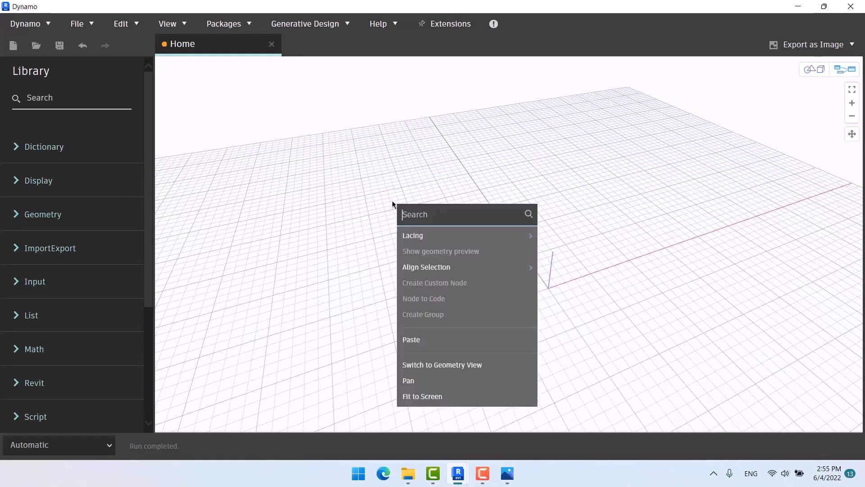
text(point)
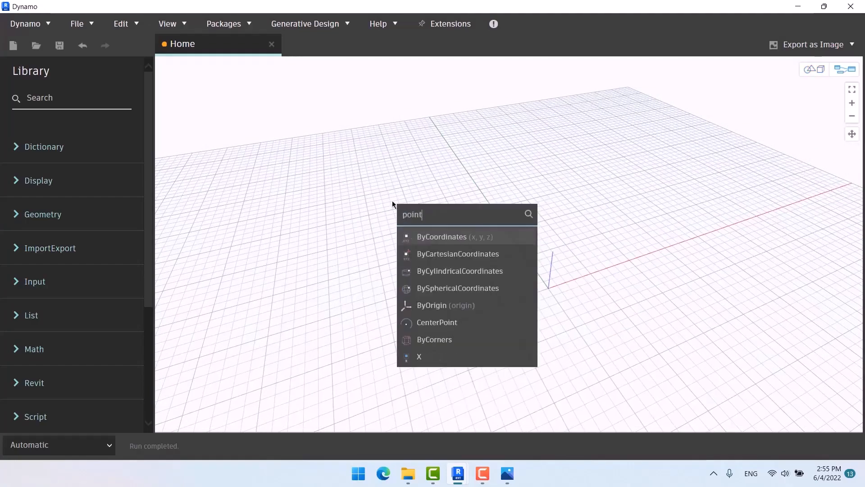
click(482, 235)
drag(515, 242, 351, 216)
key(ctrl+c)
key(ctrl+v)
Step: Create a Code Block with the value 10 and connect it to x and z of the lower Point.ByCoordinates node
click(301, 241)
scroll(260, 283, up, 3)
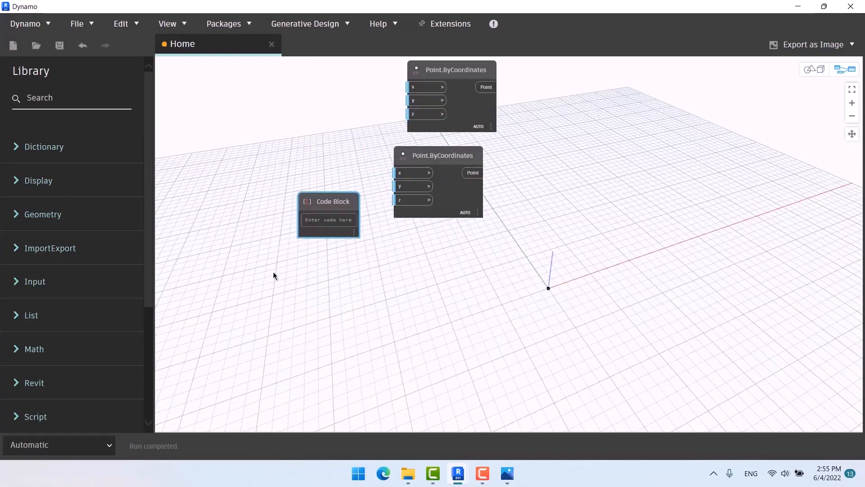
text(10;)
drag(359, 219, 398, 173)
click(413, 200)
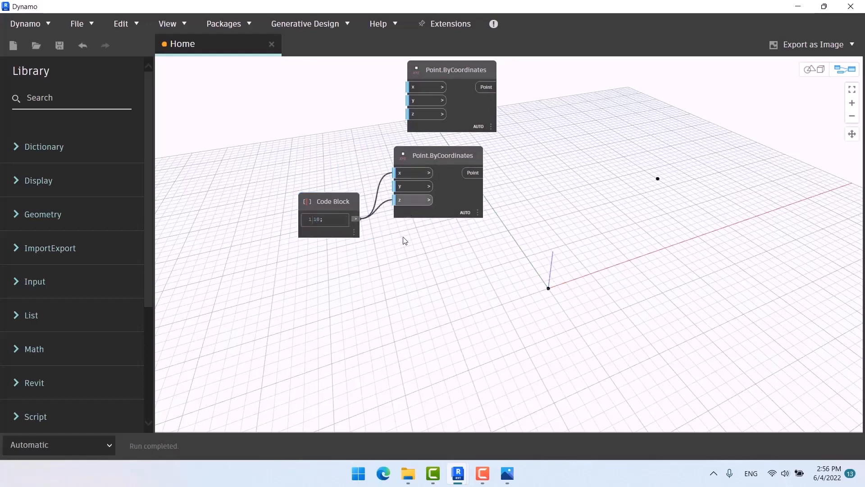
Step: Add a Line.ByStartPointEndPoint node beside the two point nodes
middle_drag(400, 287, 282, 307)
scroll(298, 290, down, 3)
middle_drag(377, 277, 367, 266)
right_click(451, 227)
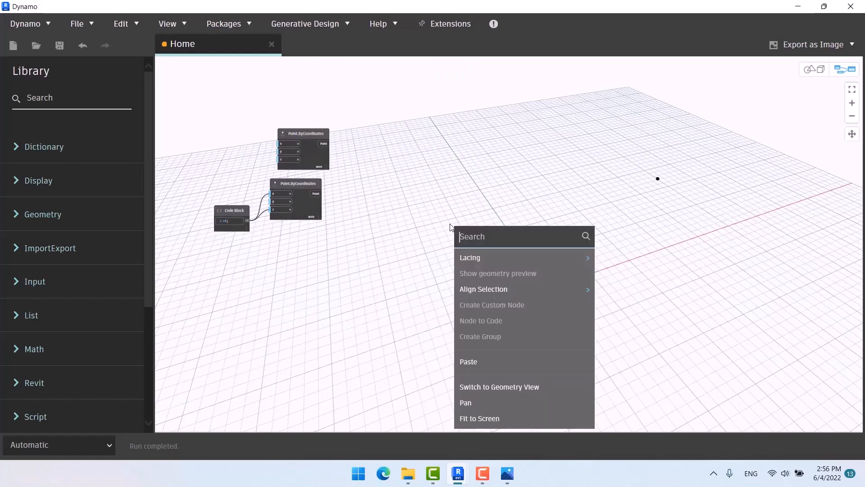
text(line)
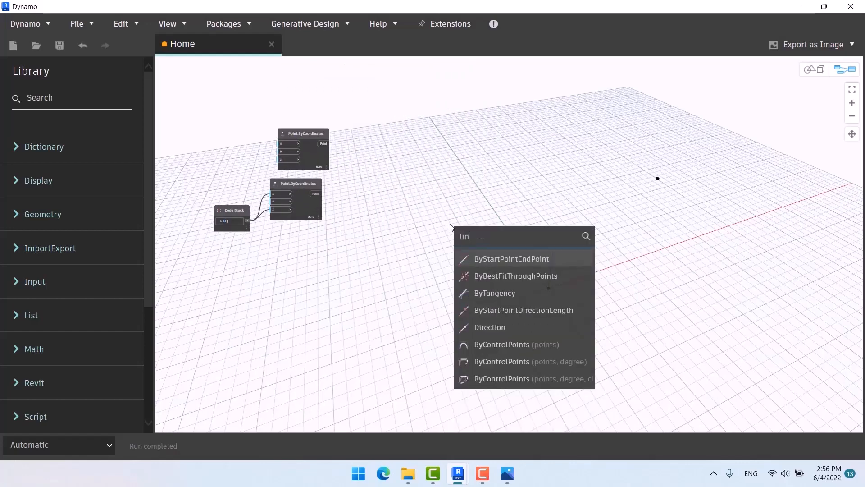
click(518, 257)
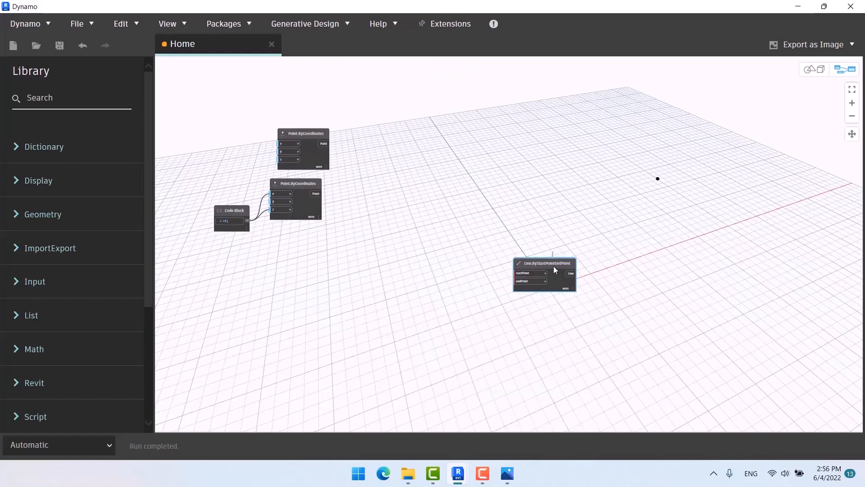
drag(553, 265, 415, 164)
Step: Connect the upper point to startPoint and the lower point to endPoint of Line.ByStartPointEndPoint
scroll(334, 153, up, 3)
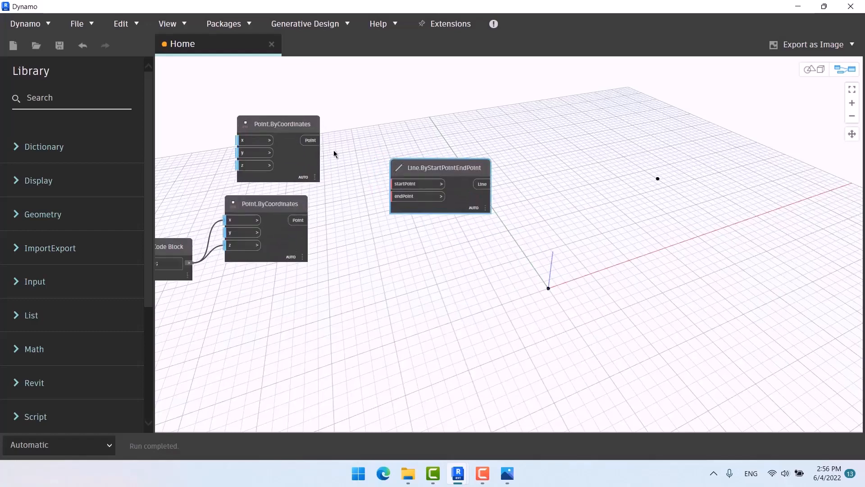
click(311, 140)
click(395, 184)
click(298, 219)
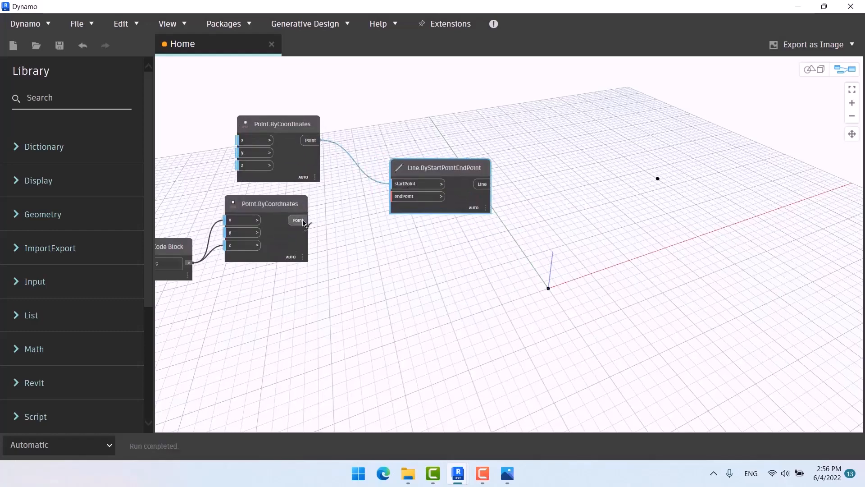
click(404, 197)
scroll(418, 265, down, 3)
middle_drag(417, 261, 417, 256)
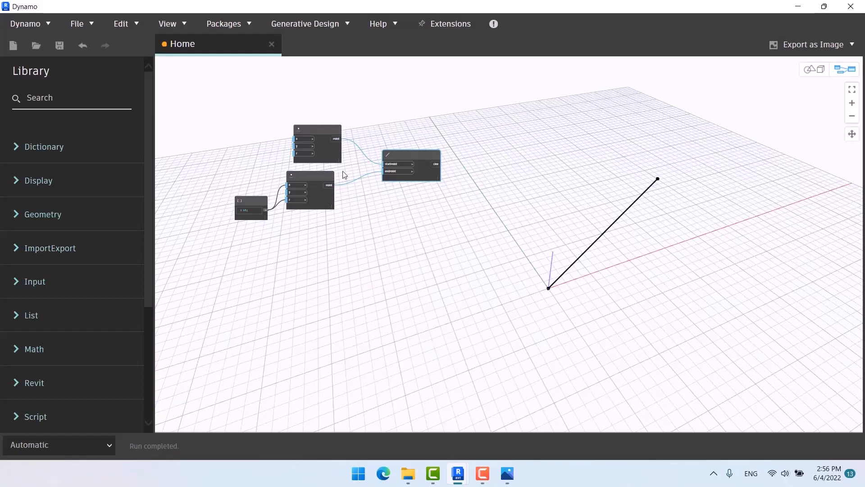
Step: Add a Geometry.Mirror node beside Line.ByStartPointEndPoint
scroll(271, 129, up, 1)
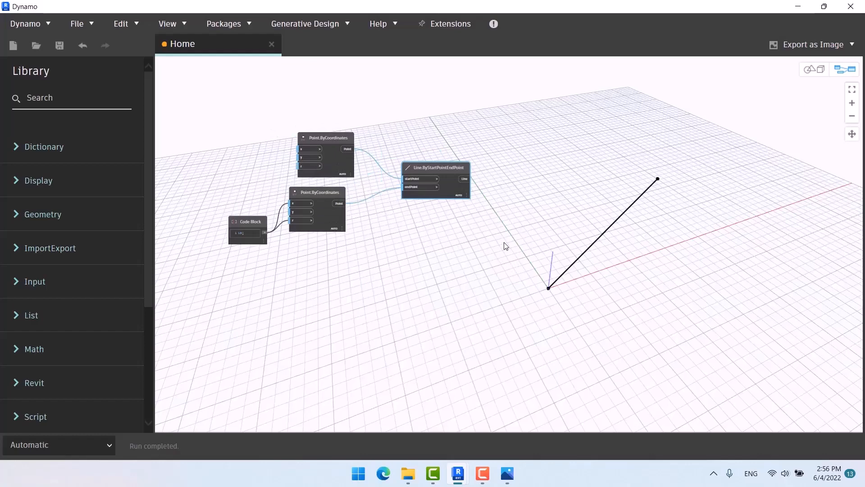
right_click(551, 260)
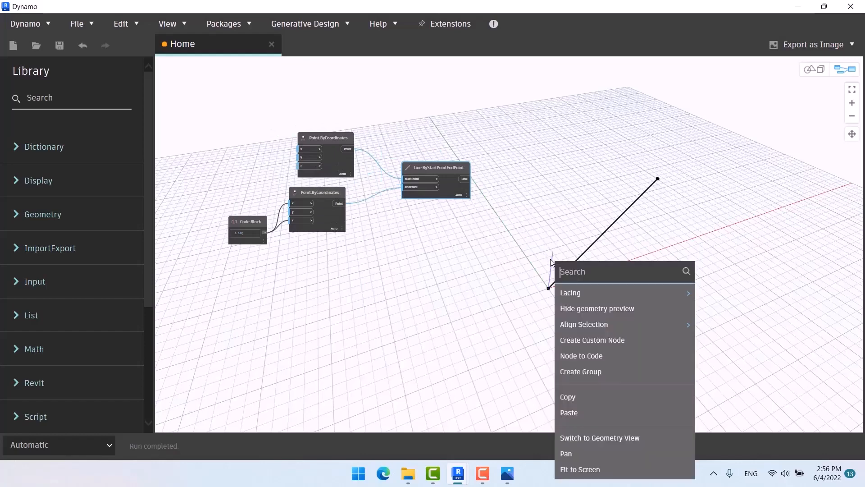
text(mirr)
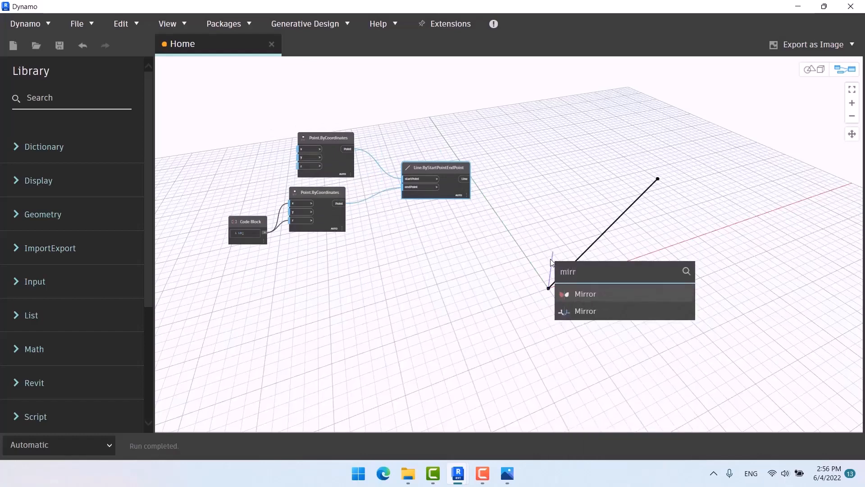
click(590, 295)
scroll(604, 322, up, 2)
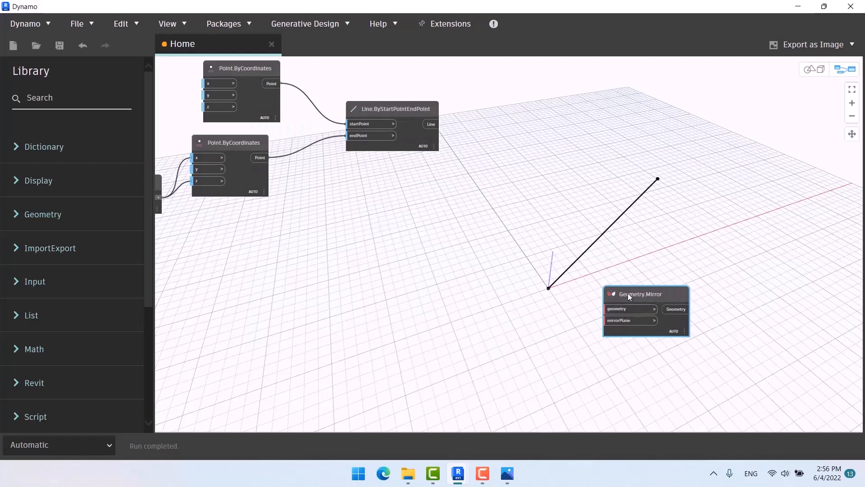
drag(629, 295, 528, 119)
Step: Connect the Line output to the geometry input of Geometry.Mirror
scroll(439, 115, up, 2)
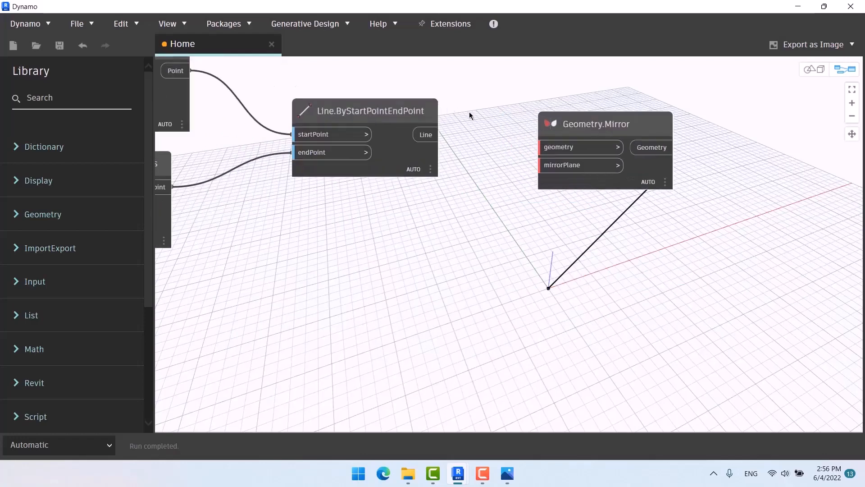
middle_drag(472, 158, 399, 130)
click(355, 107)
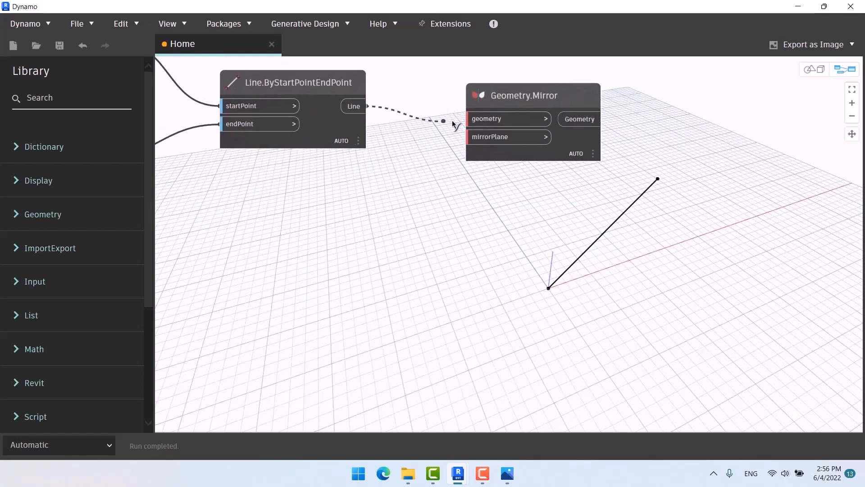
click(487, 119)
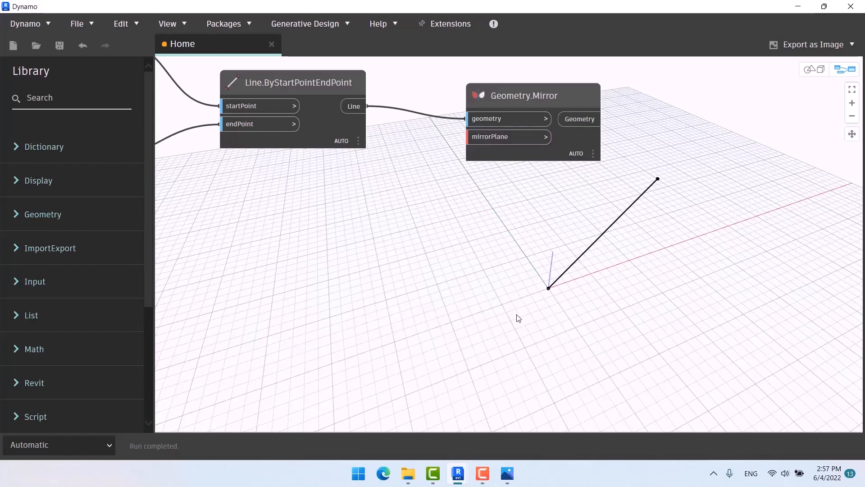
Step: Add a Plane.XY node below the line node and connect it to the mirrorPlane input of Geometry.Mirror
right_click(423, 251)
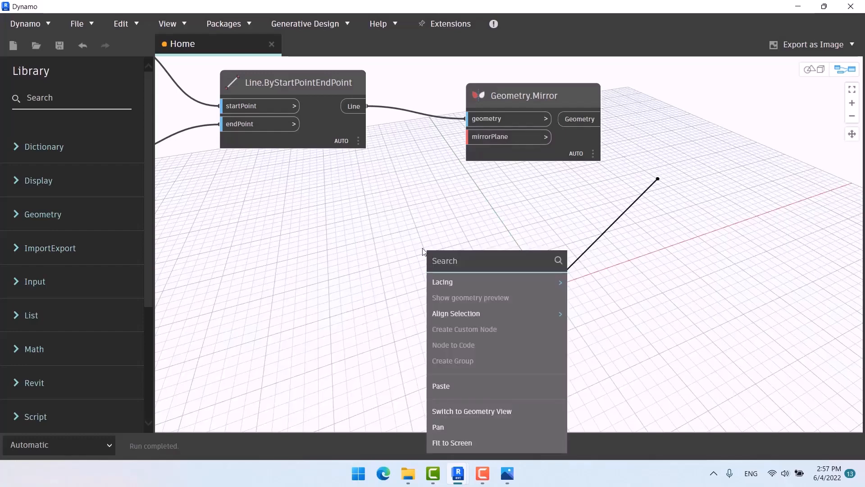
text(xy)
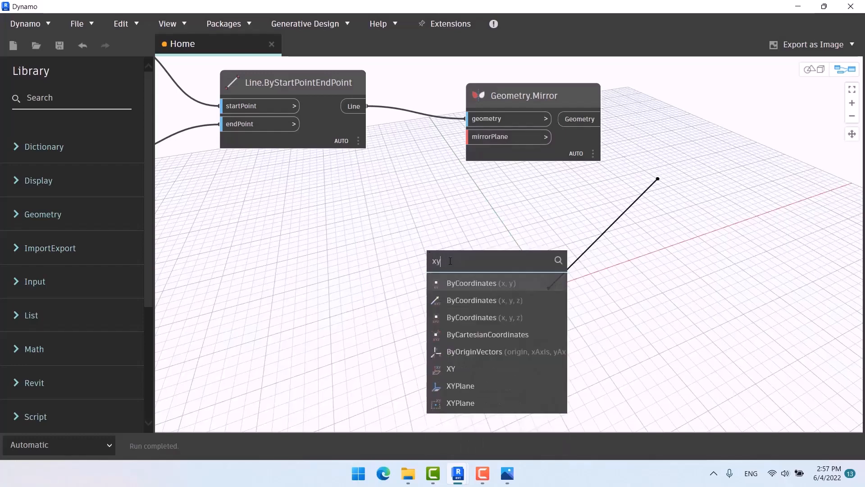
click(458, 369)
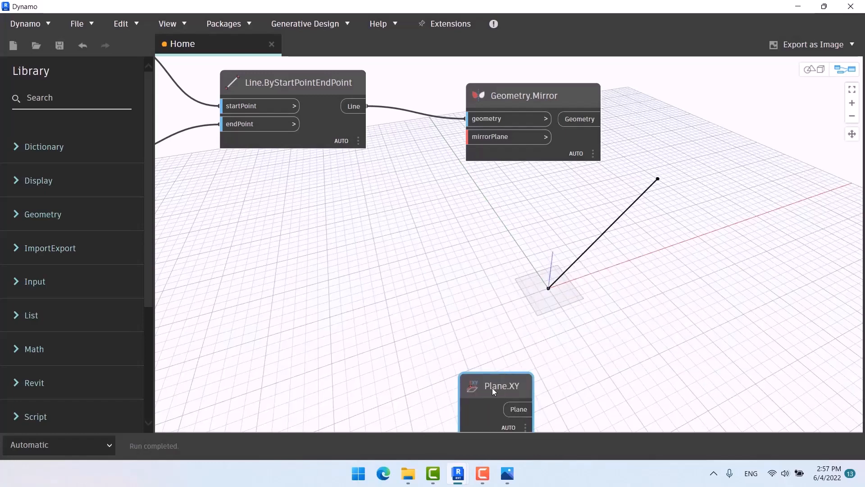
drag(492, 388, 350, 193)
drag(384, 215, 485, 142)
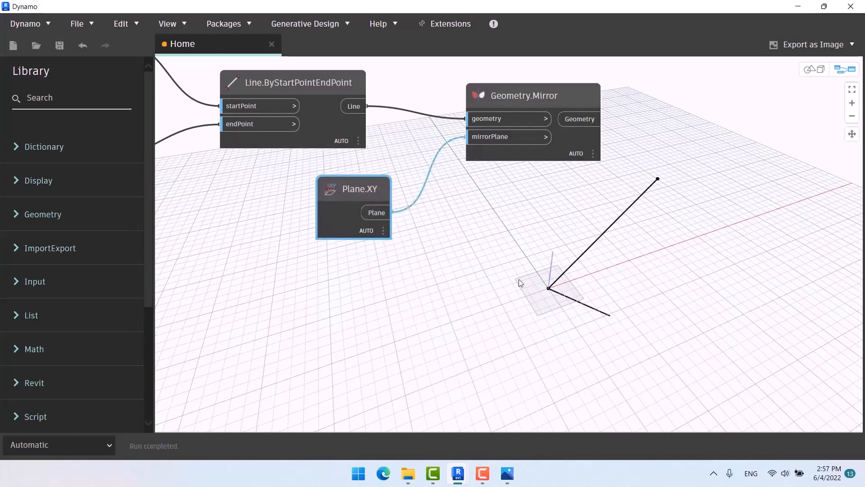
Step: Add a Plane.YZ node below Plane.XY and connect it to the mirrorPlane input of Geometry.Mirror
click(498, 304)
key(ctrl+b)
right_drag(484, 306, 505, 304)
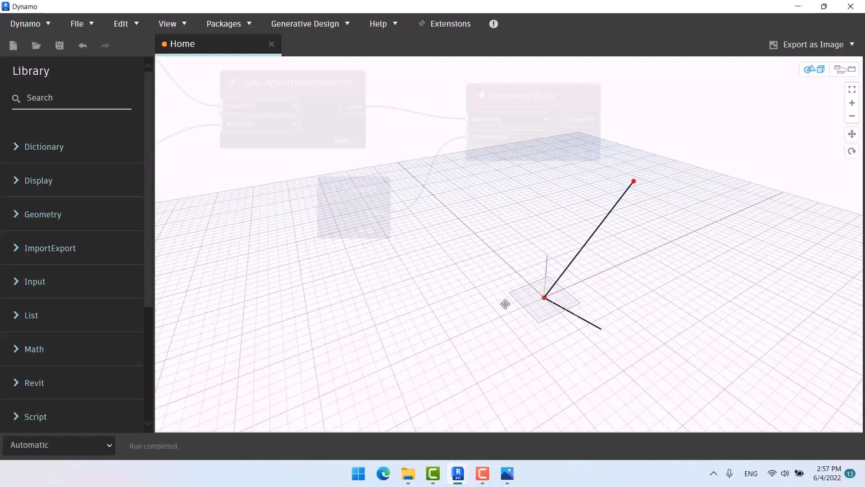
key(ctrl+b)
right_click(353, 298)
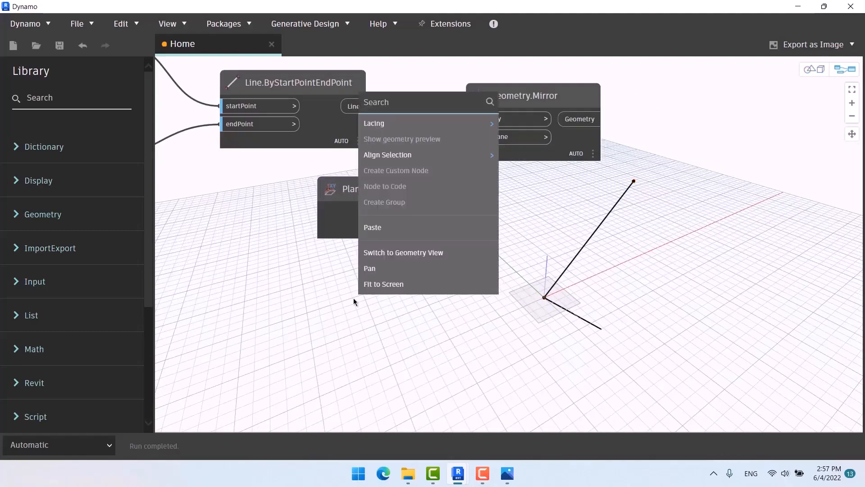
text(yz)
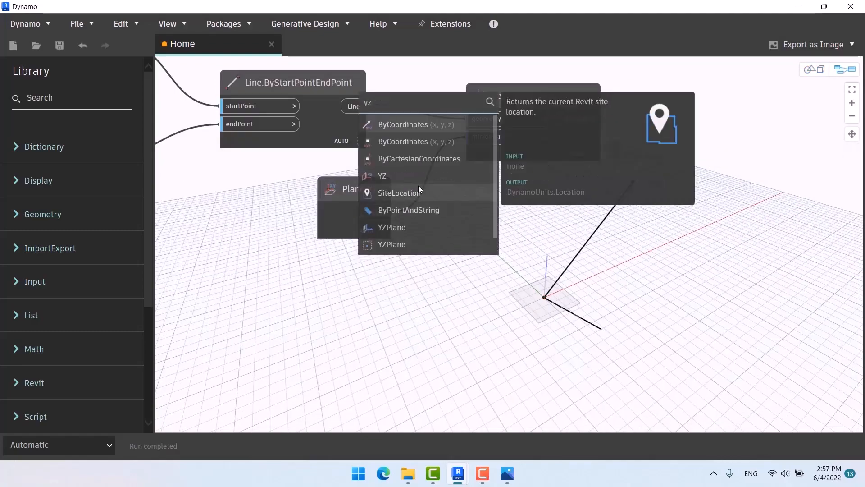
click(404, 176)
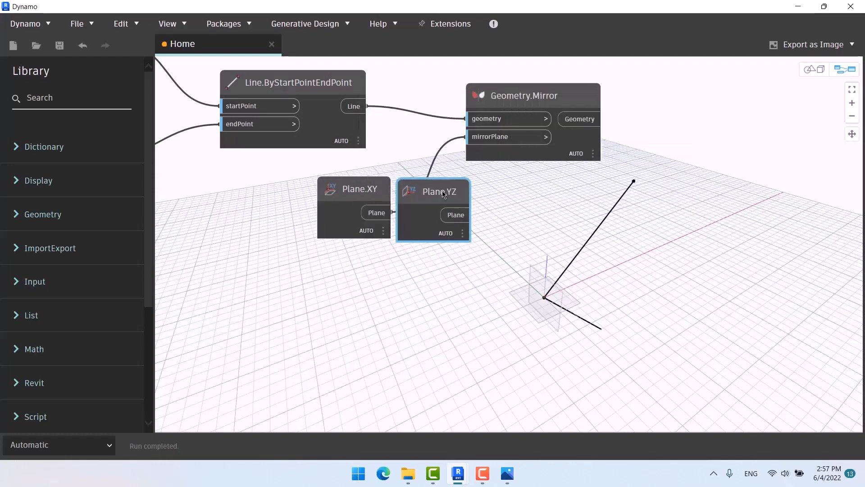
drag(441, 250, 362, 258)
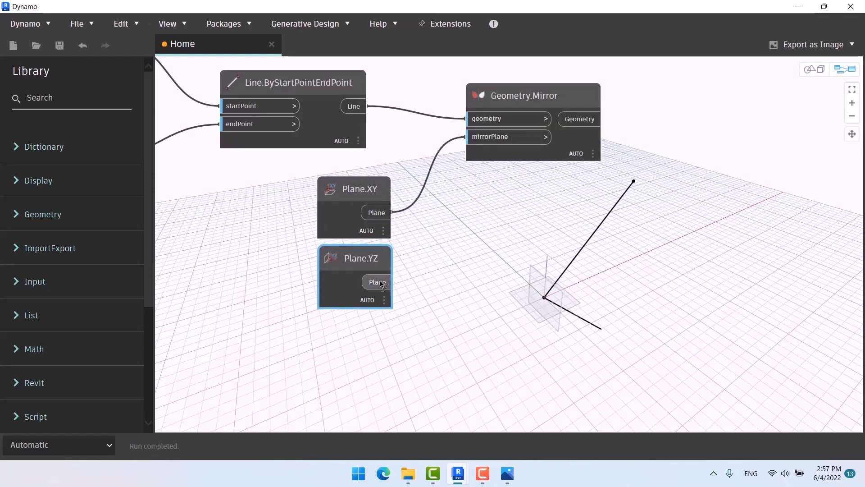
drag(380, 283, 468, 137)
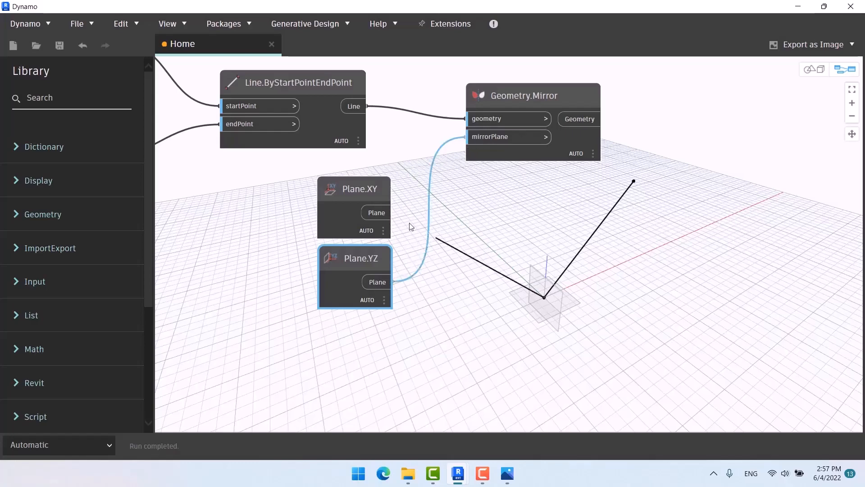
Step: Add a Plane.XZ node beside Plane.XY and connect it to the mirrorPlane input of Geometry.Mirror
right_click(253, 266)
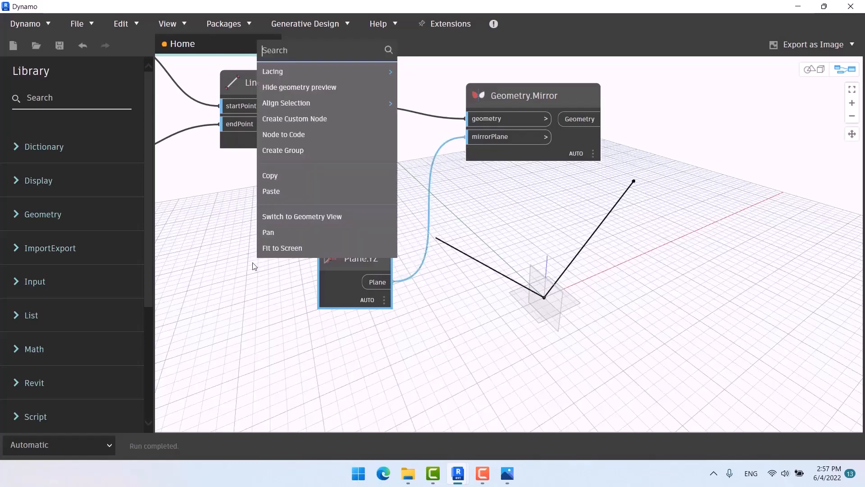
text(xz)
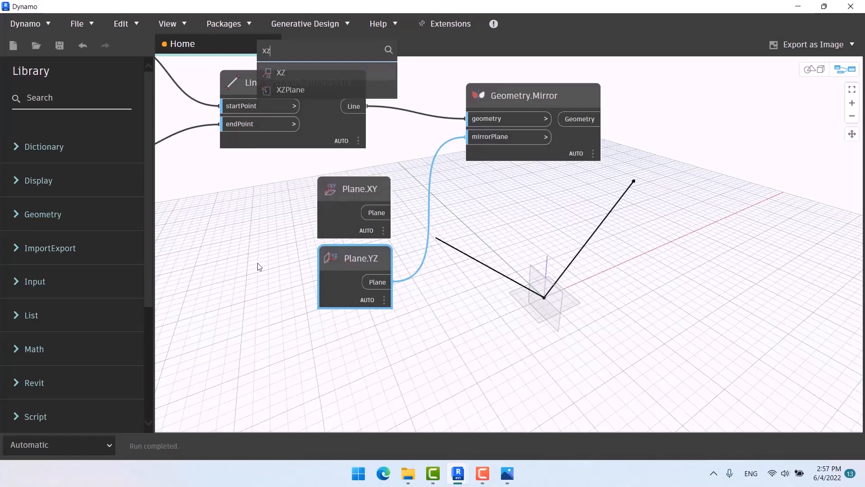
click(288, 76)
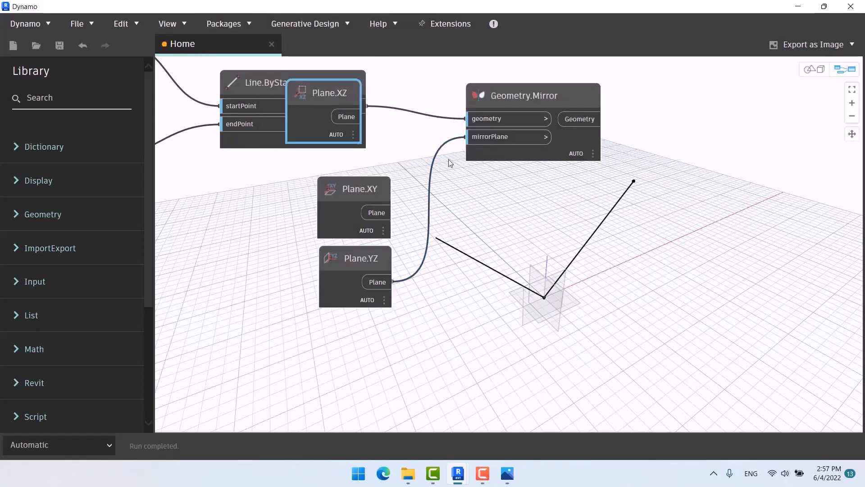
drag(320, 87, 255, 183)
drag(296, 212, 466, 137)
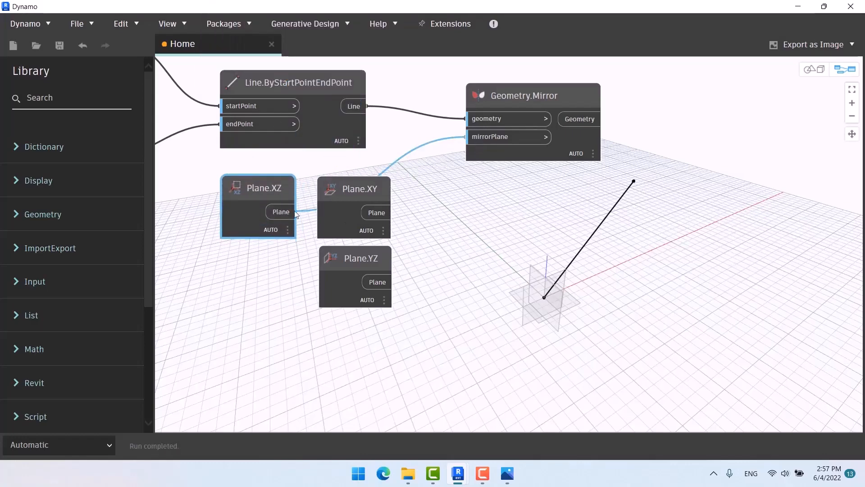
Step: Delete the Plane.XZ, Plane.XY and Plane.YZ nodes from the graph
key(Delete)
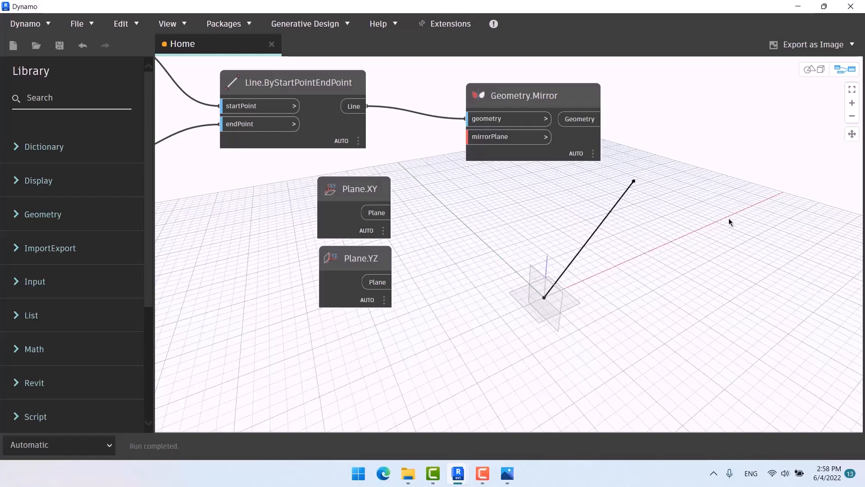
middle_drag(466, 237, 571, 253)
scroll(569, 253, down, 3)
middle_drag(490, 320, 424, 300)
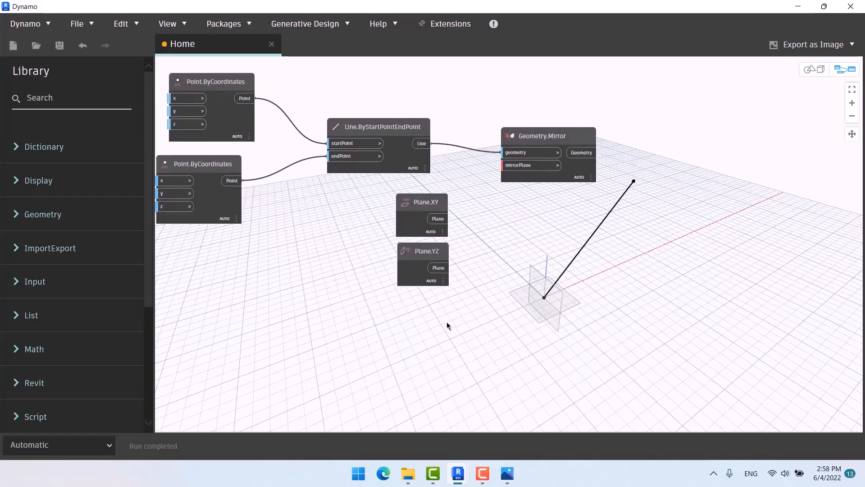
drag(446, 322, 383, 192)
key(Delete)
Step: Add a Plane.ByOriginNormal node below the line node and connect the lower Point.ByCoordinates output to its origin input
right_click(445, 242)
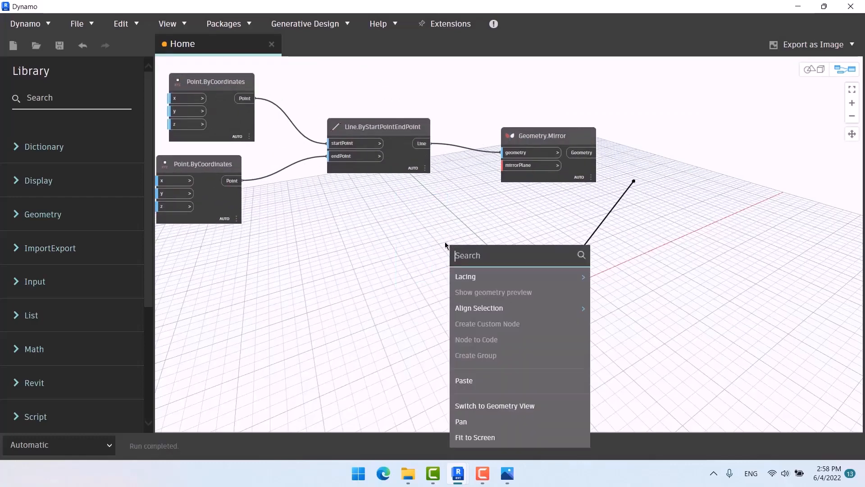
text(plan)
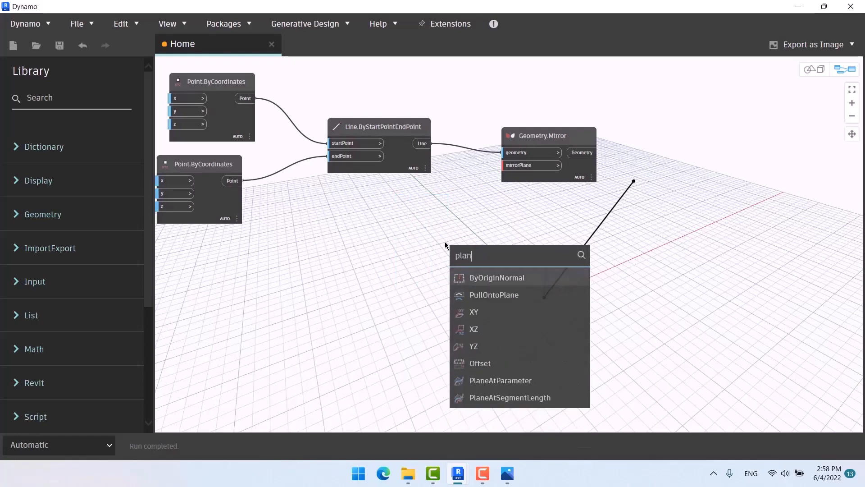
click(473, 277)
drag(543, 290, 457, 225)
click(220, 165)
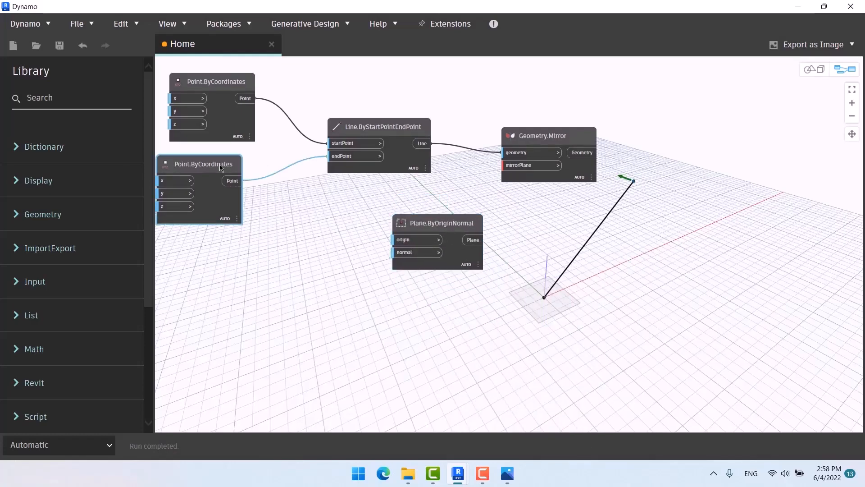
drag(228, 180, 398, 241)
click(384, 305)
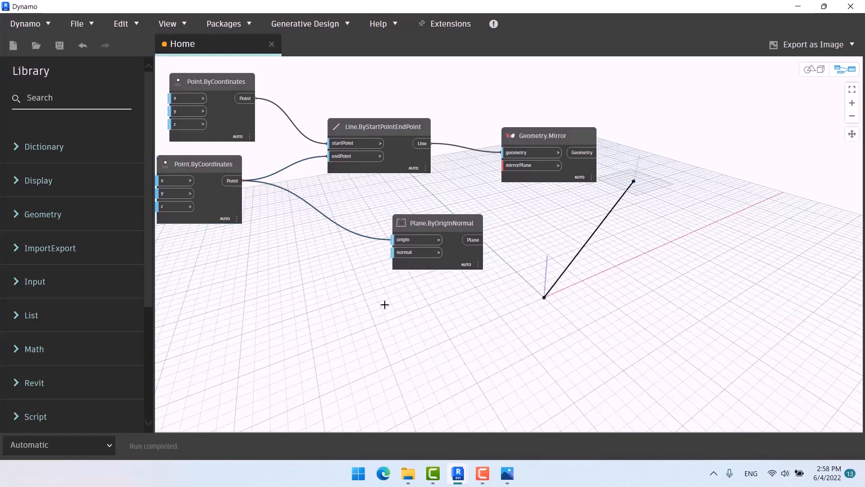
right_click(309, 301)
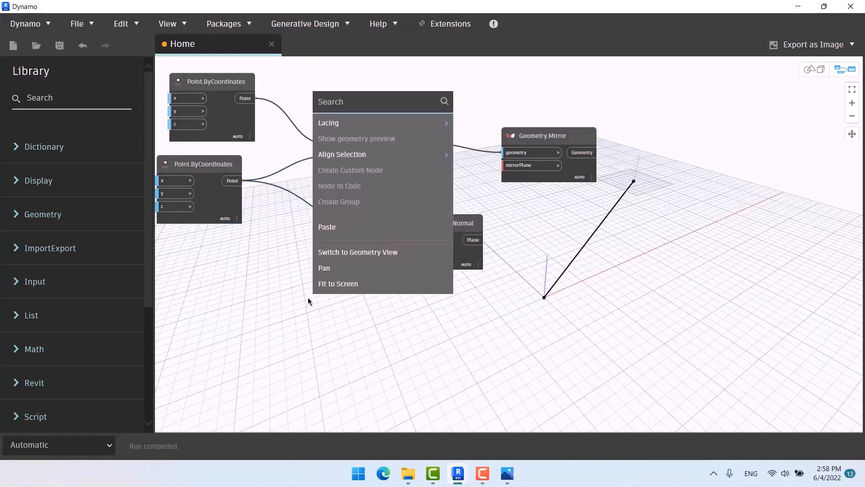
text(y)
click(347, 124)
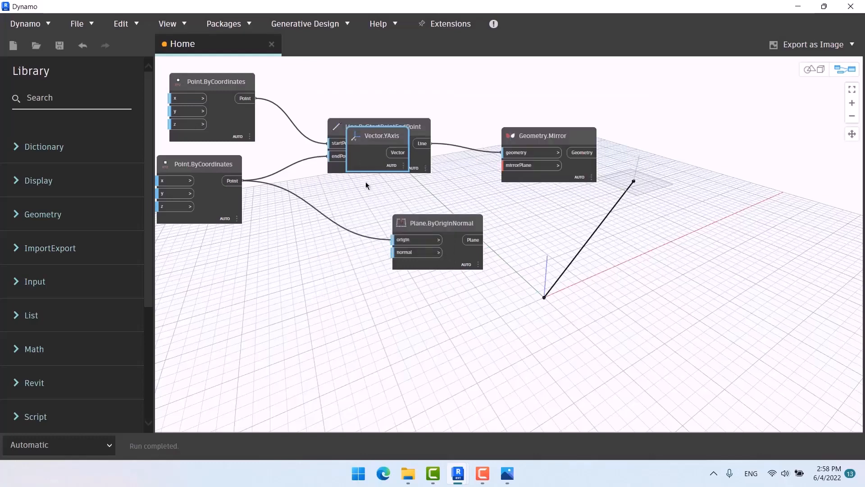
drag(385, 137, 332, 265)
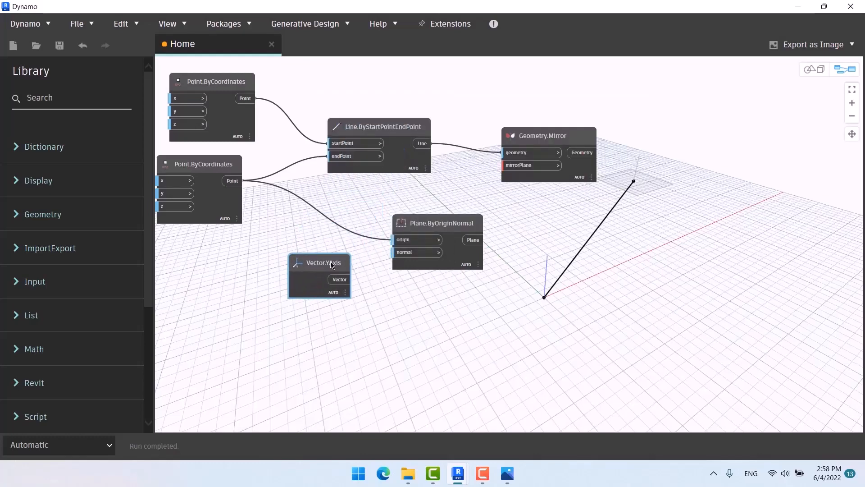
key(Delete)
Step: Feed a new Vector.XAxis node into the normal input of Plane.ByOriginNormal and connect the resulting Plane to mirrorPlane of Geometry.Mirror
right_click(296, 272)
text(x)
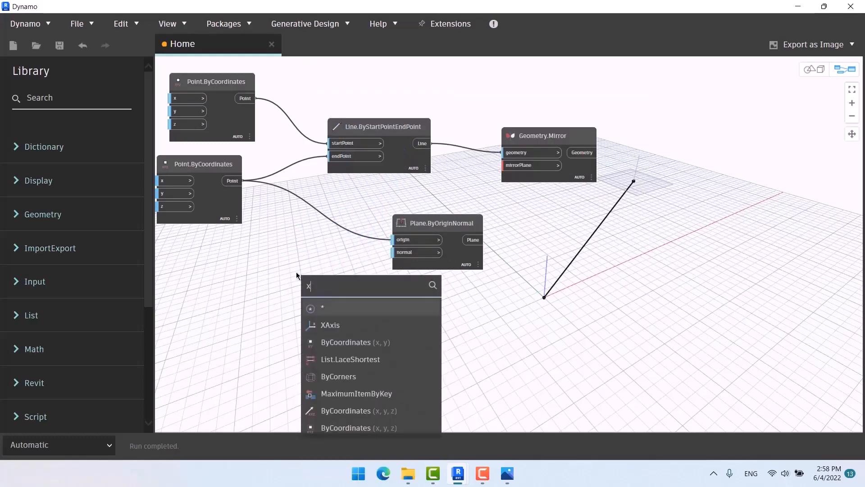
click(339, 328)
mouse_move(390, 335)
mouse_down()
mouse_move(305, 255)
mouse_move(393, 253)
mouse_up()
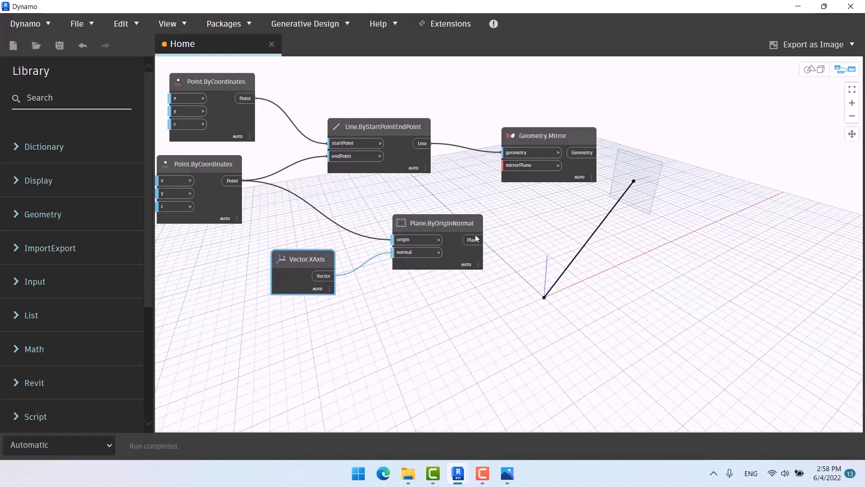
drag(475, 239, 520, 166)
Step: Duplicate the Geometry.Mirror node, place the copy below the original and connect the Line output to the copy's geometry input
scroll(452, 96, down, 3)
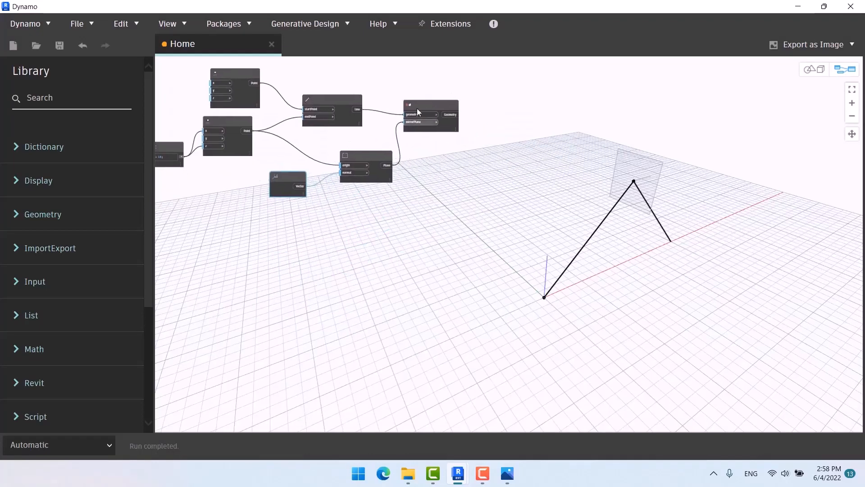
click(432, 105)
key(ctrl+c)
key(ctrl+v)
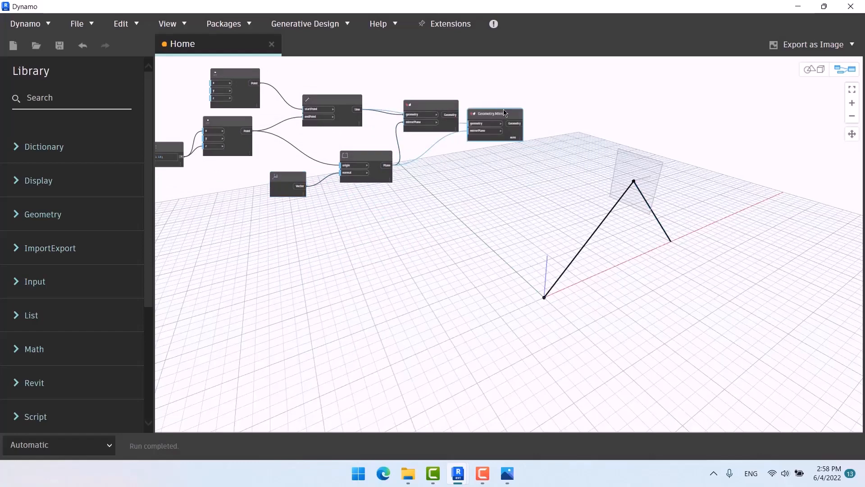
drag(504, 113, 442, 142)
middle_drag(408, 217, 327, 211)
drag(395, 141, 437, 145)
scroll(404, 171, up, 3)
scroll(385, 215, down, 3)
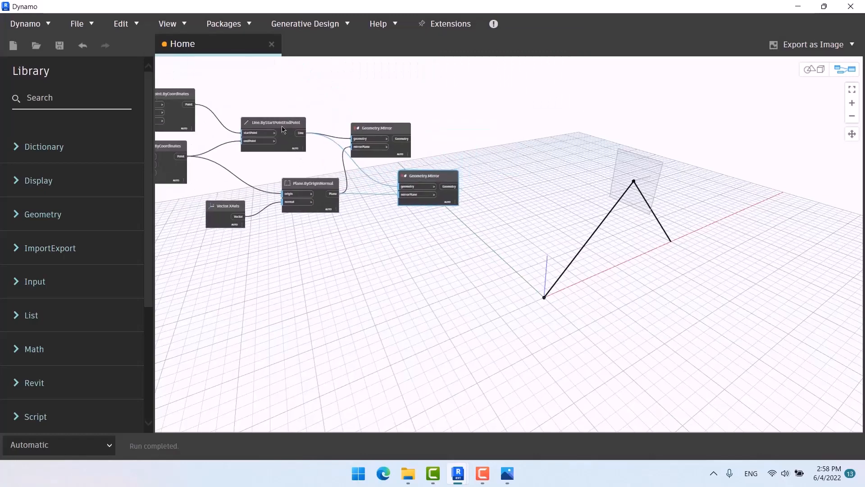
drag(301, 133, 401, 187)
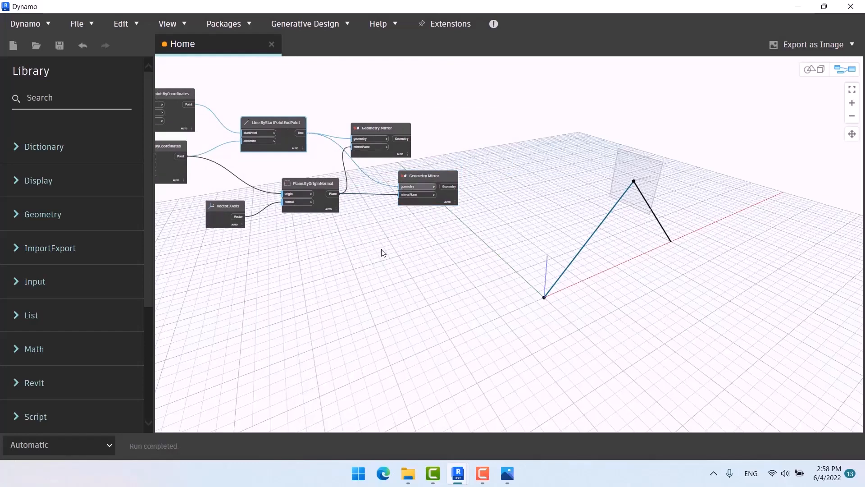
Step: Try a Plane.YZ node as the mirrorPlane of the copied Geometry.Mirror, and delete that plane node
right_click(382, 244)
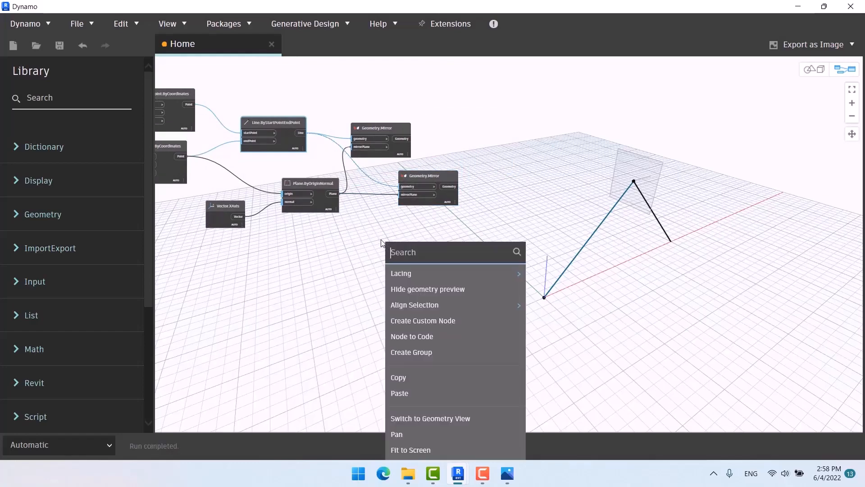
text(yz)
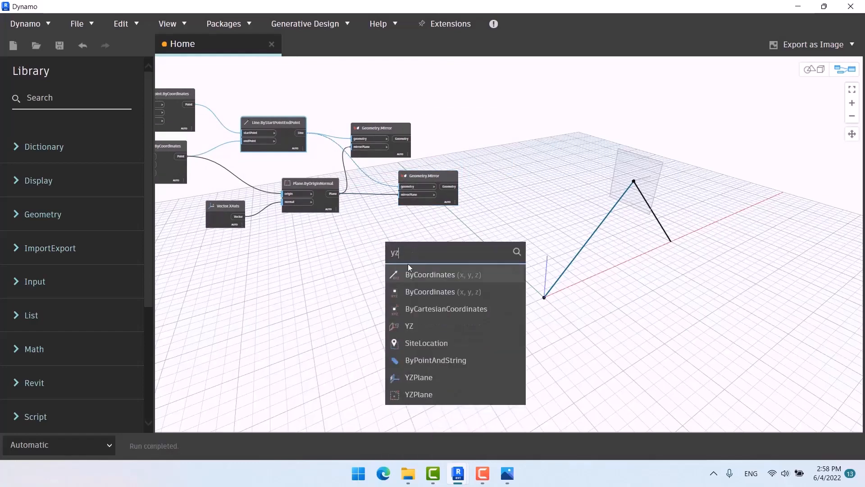
click(428, 325)
drag(419, 316, 400, 194)
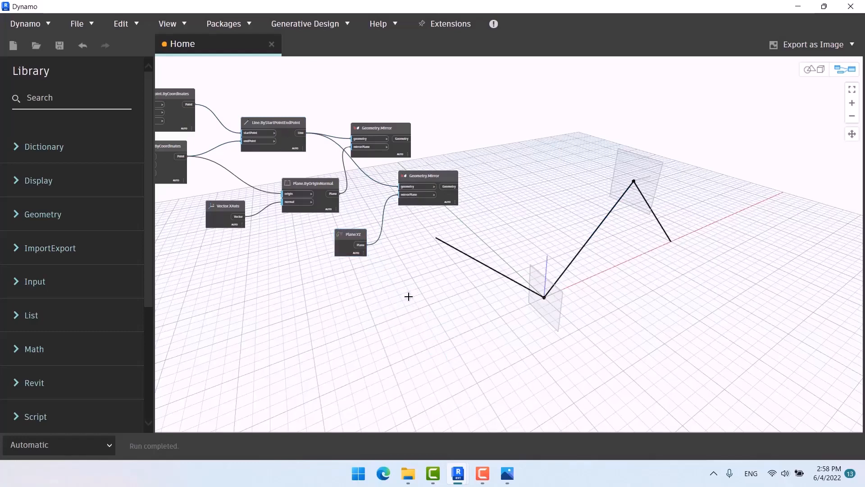
click(359, 240)
key(Delete)
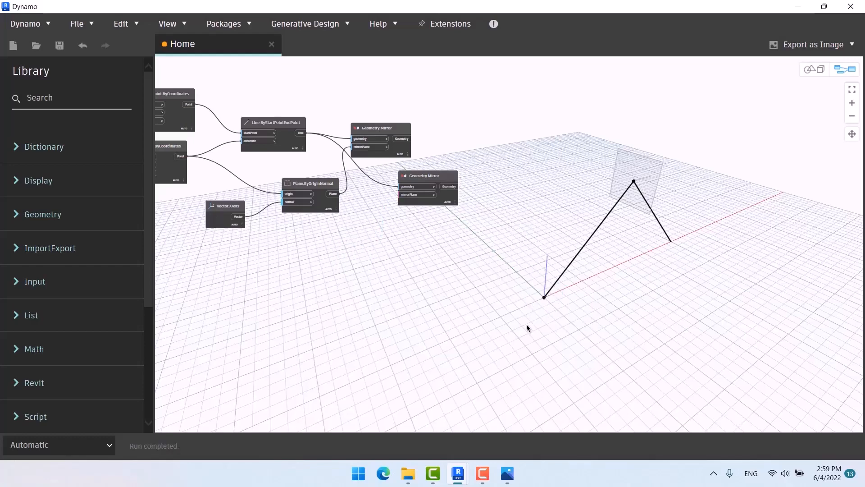
Step: Disconnect the geometry input of the copied Geometry.Mirror and move the node well away from the original mirror node
middle_drag(406, 263, 325, 277)
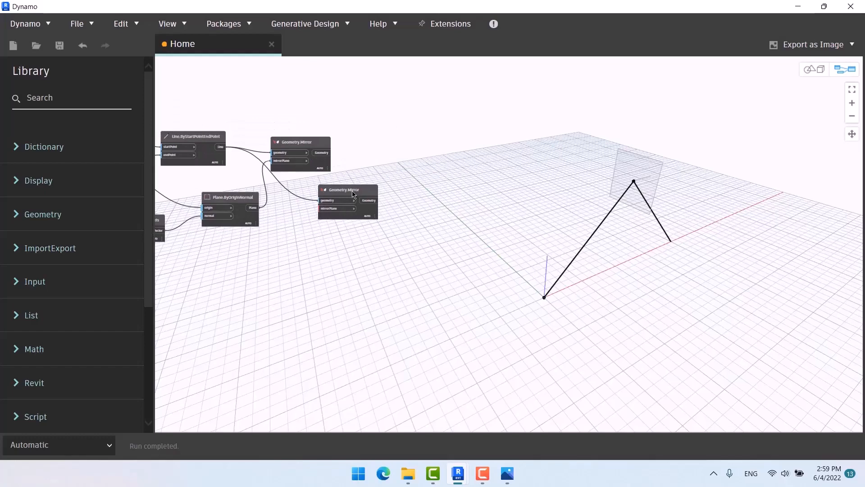
drag(359, 192, 456, 180)
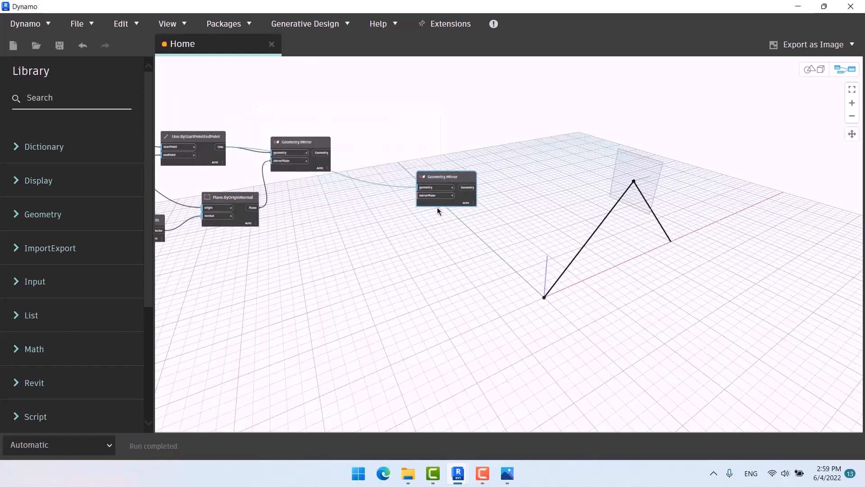
click(429, 186)
click(380, 164)
drag(434, 178, 472, 146)
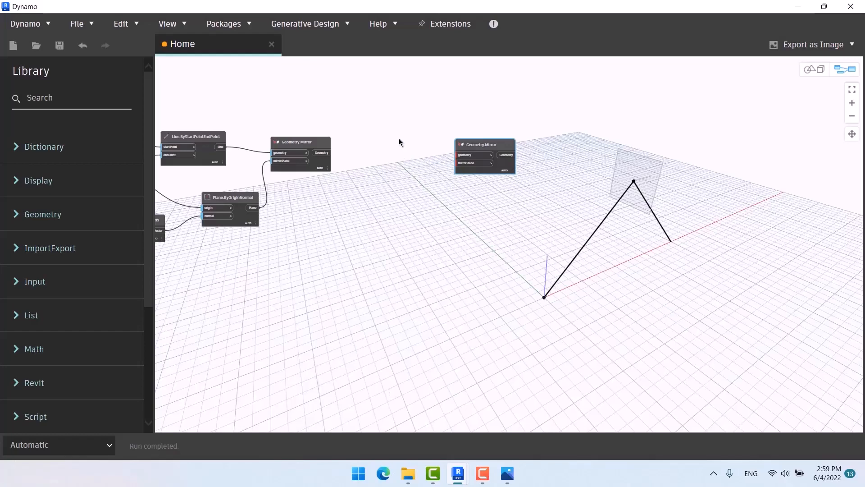
Step: Move the Line.ByStartPointEndPoint node up toward the copied mirror and stack the original Geometry.Mirror node directly beneath it
scroll(399, 140, up, 3)
scroll(421, 134, up, 1)
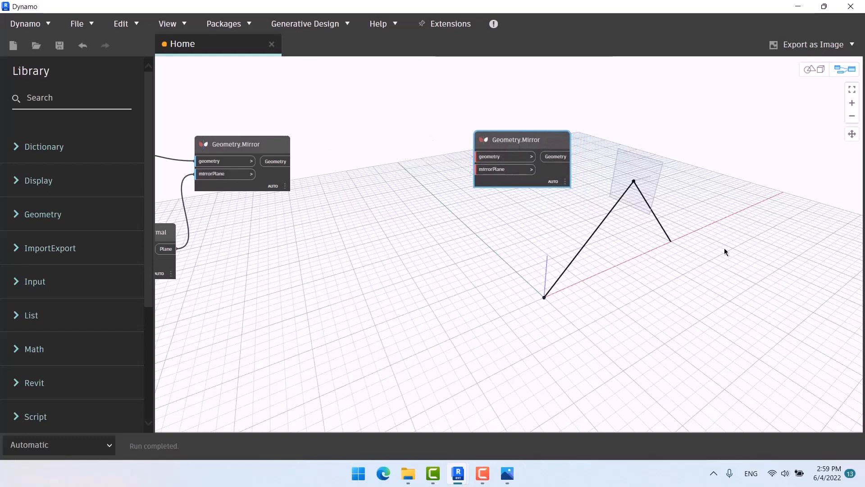
middle_drag(418, 223, 619, 186)
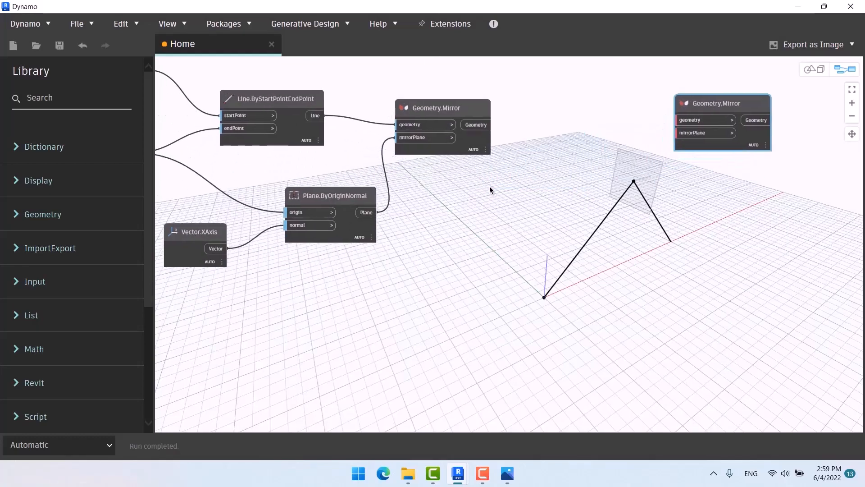
click(293, 102)
middle_drag(293, 218, 258, 269)
drag(257, 153, 418, 76)
click(431, 165)
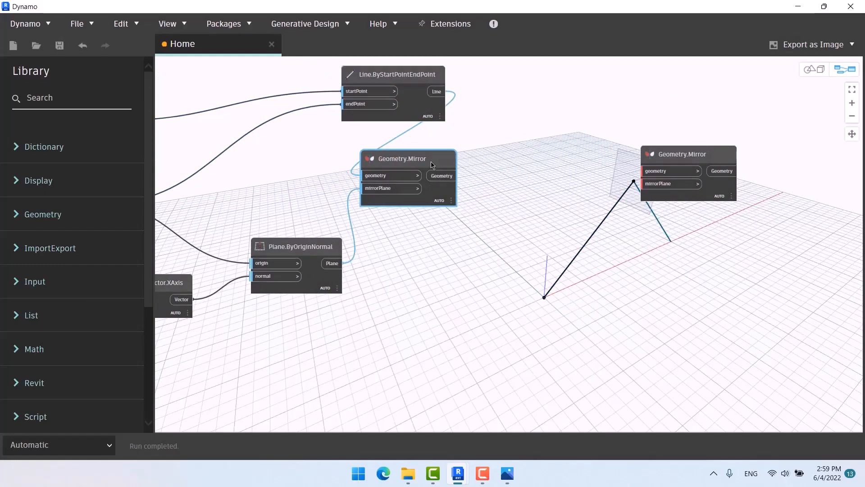
drag(432, 165, 411, 155)
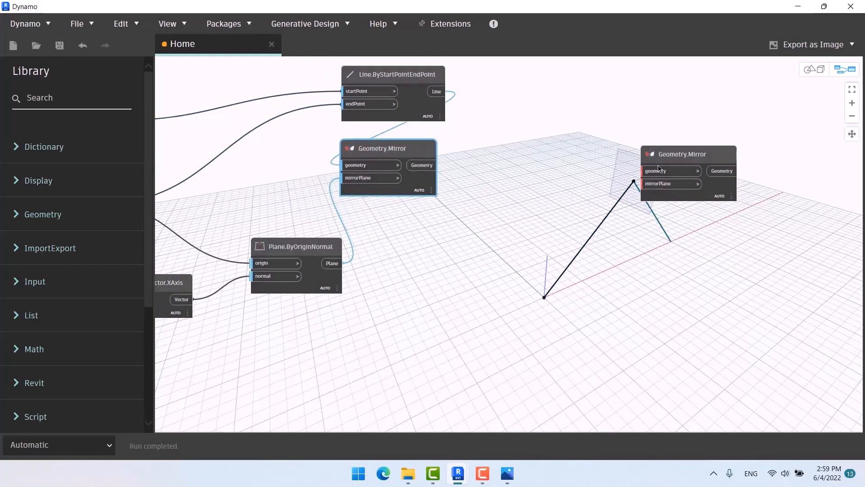
Step: Add a List Create node and connect the Line output to item0 and the original mirror's Geometry output to item1
mouse_move(658, 169)
middle_drag(529, 191, 414, 215)
right_click(434, 180)
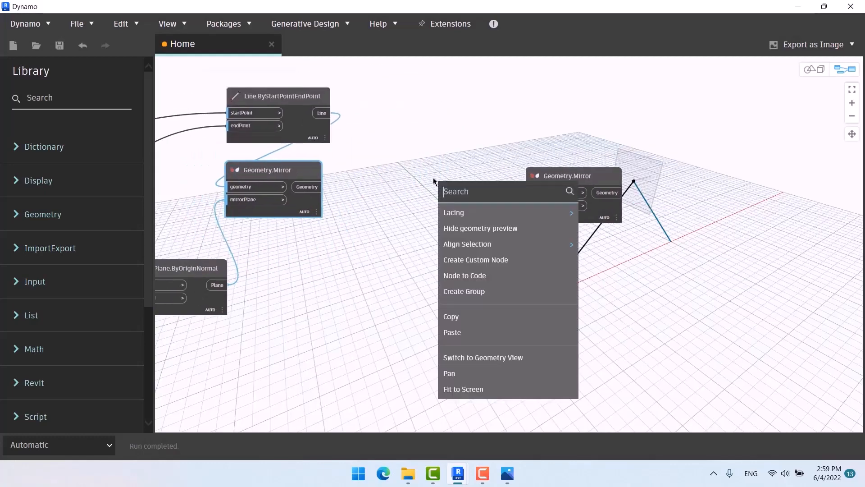
text(list)
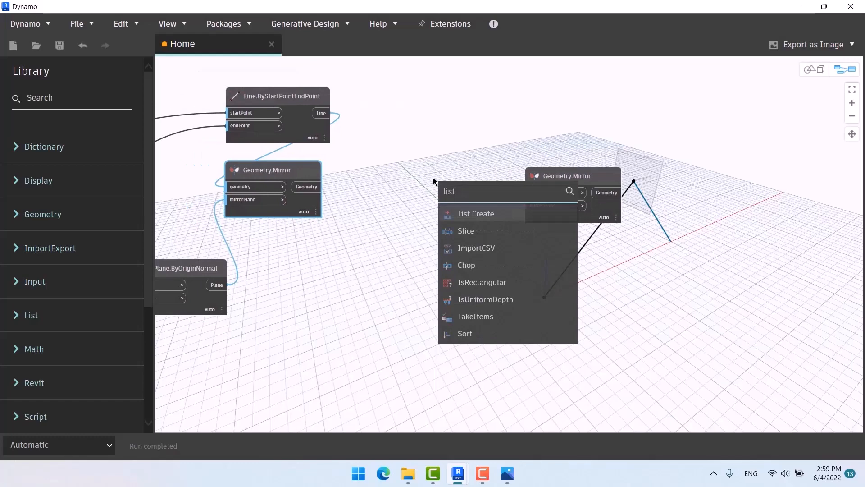
click(480, 214)
drag(510, 243, 404, 154)
click(404, 153)
drag(321, 113, 387, 152)
drag(310, 188, 388, 165)
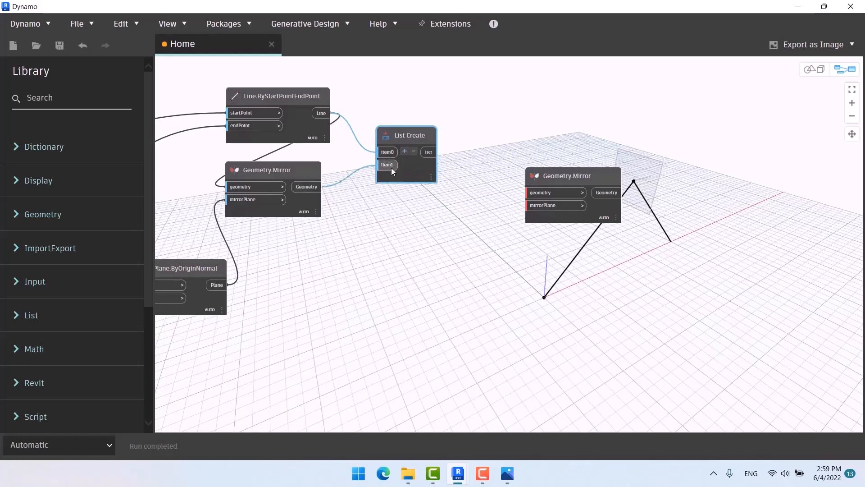
Step: Connect the list output to the second Geometry.Mirror's geometry input and a new Plane.YZ node to its mirrorPlane input
middle_drag(375, 195, 252, 159)
drag(303, 113, 404, 153)
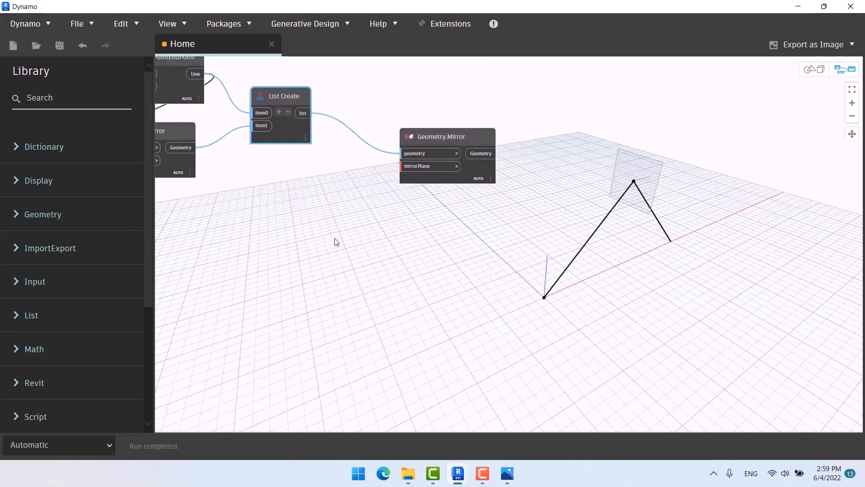
right_click(334, 214)
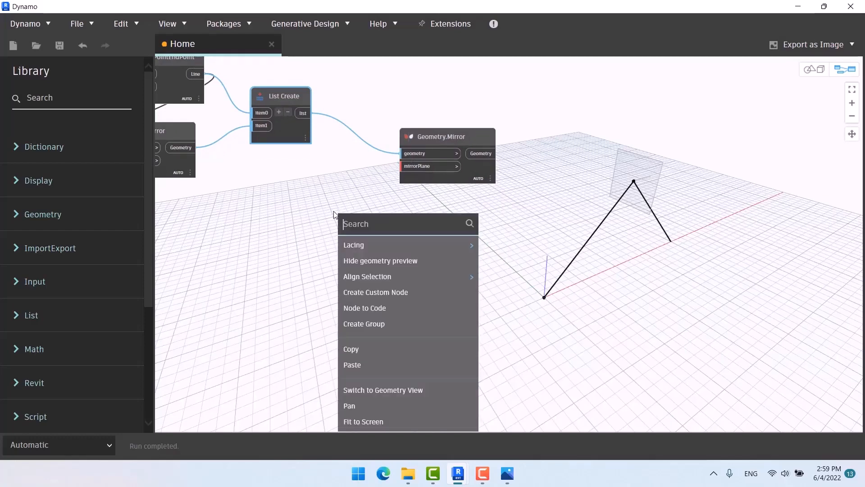
text(yz)
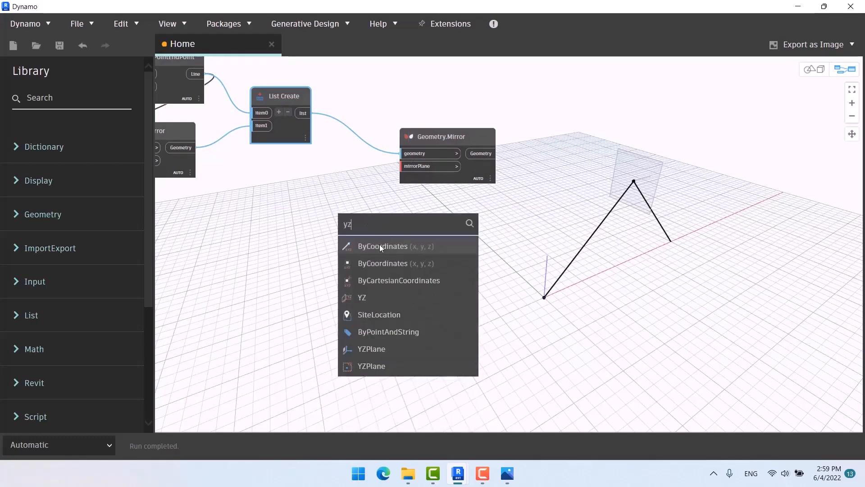
click(379, 296)
drag(415, 305, 332, 211)
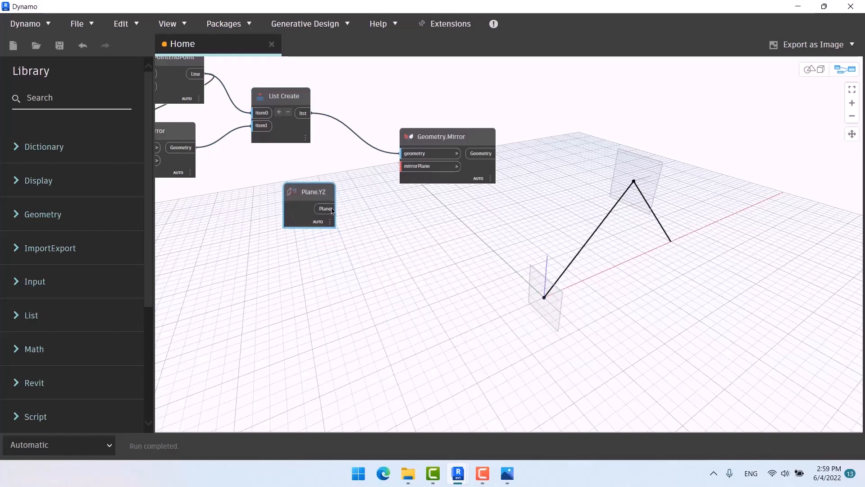
click(417, 167)
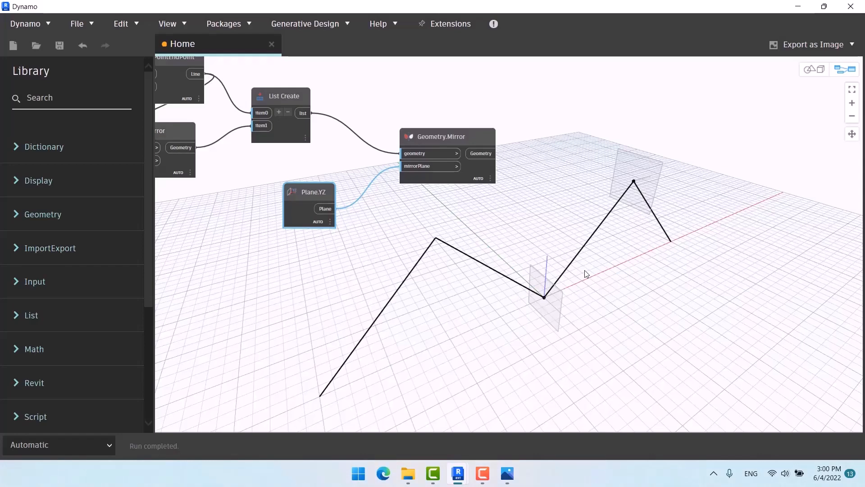
Step: Add extra item inputs to the List Create node, up to item14
click(278, 112)
click(279, 111)
click(279, 112)
click(279, 112)
click(280, 112)
click(279, 111)
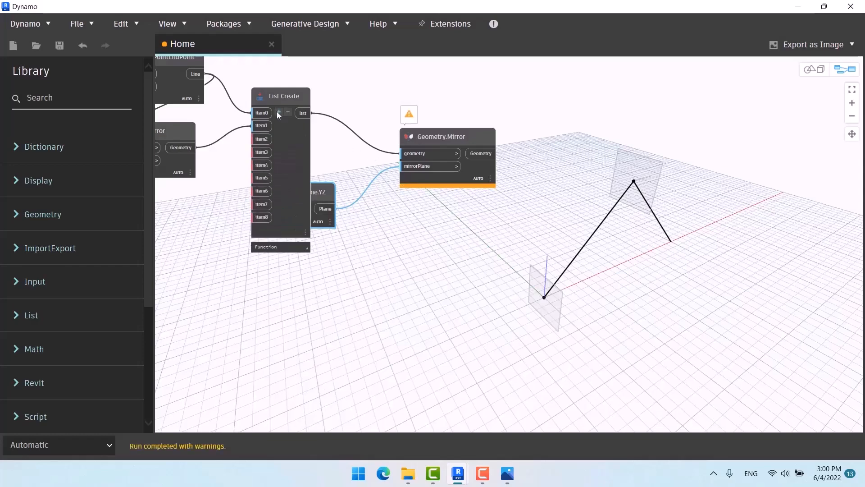
click(279, 112)
click(280, 112)
click(280, 111)
click(280, 112)
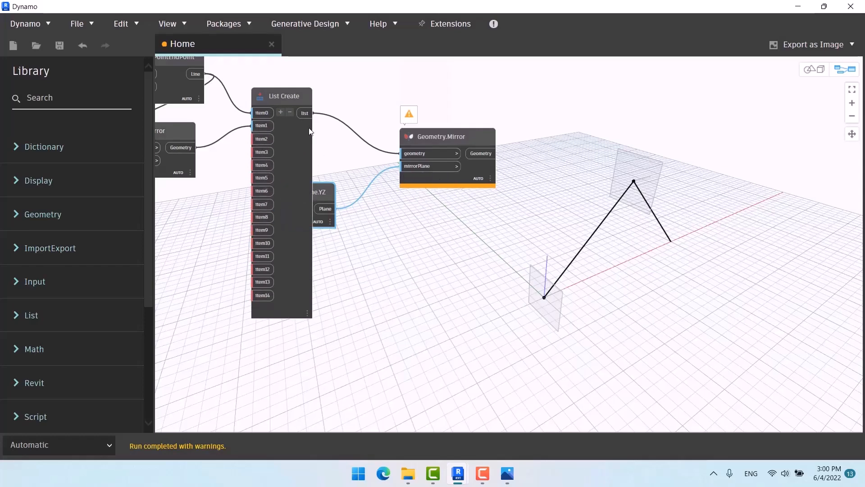
Step: Remove the extra inputs from the List Create node, keeping only item0 and item1
click(290, 111)
click(291, 112)
click(290, 112)
click(290, 112)
click(290, 111)
click(290, 112)
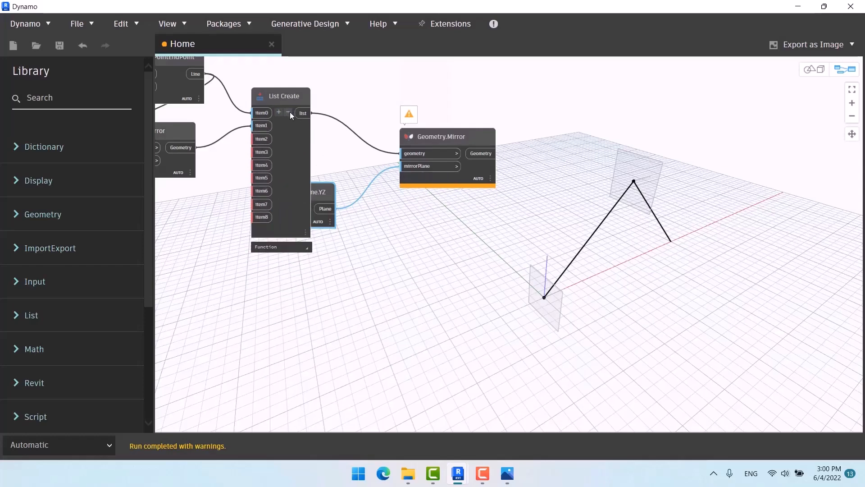
click(290, 111)
click(290, 112)
click(290, 111)
click(290, 112)
click(290, 112)
click(290, 111)
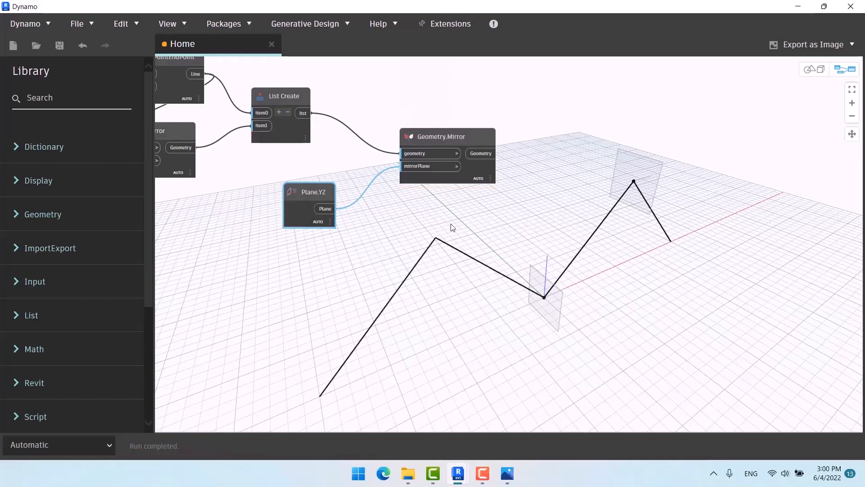